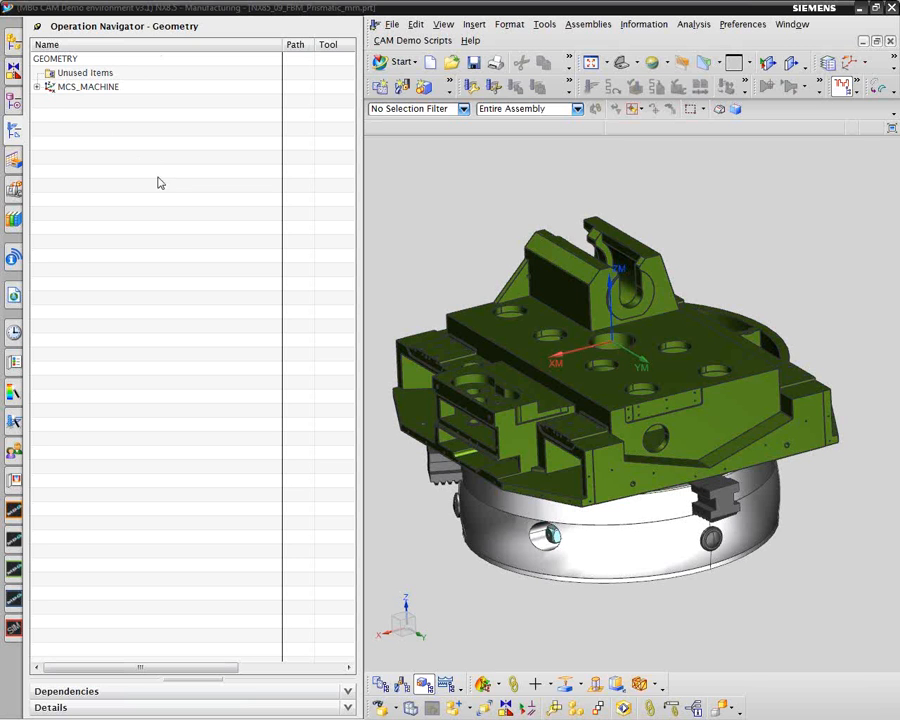
Expand MCS_MACHINE, WORKPIECE and MCS_WORKPIECE to show the coordinate systems in the geometry tree
{"action": "left_click", "coordinate": [37, 87]}
{"action": "left_click", "coordinate": [50, 101]}
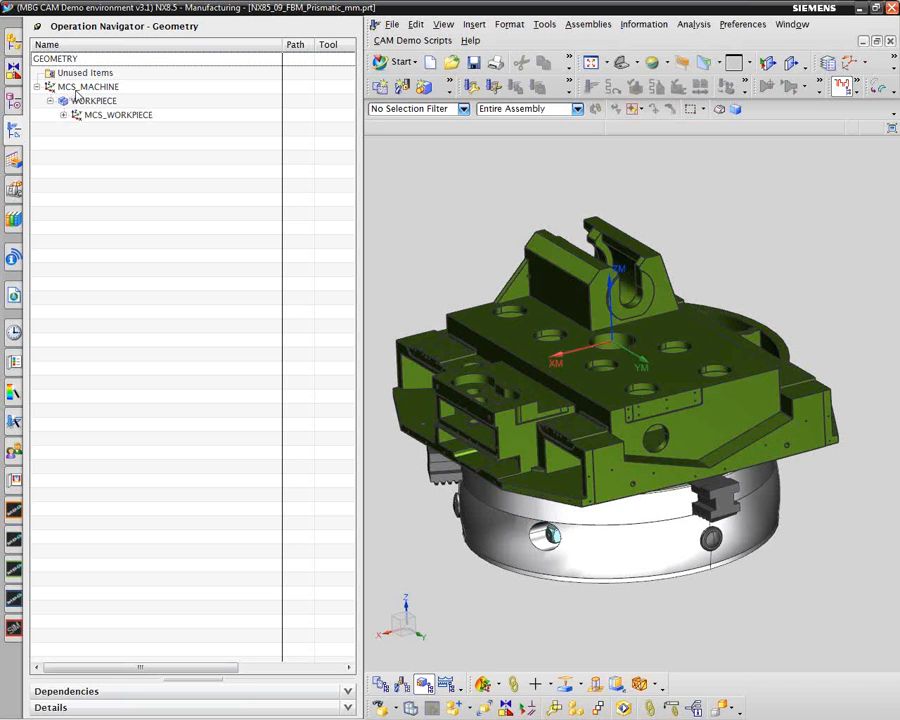
{"action": "left_click", "coordinate": [63, 115]}
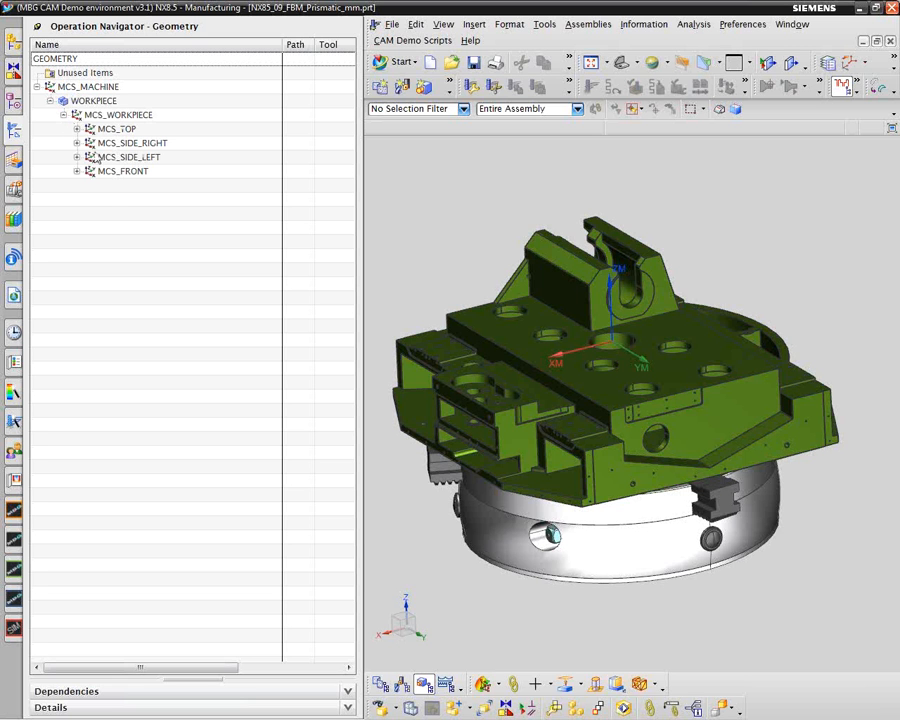
Review the operation navigator in Program Order View and in Machining Method View
{"action": "right_click", "coordinate": [68, 269]}
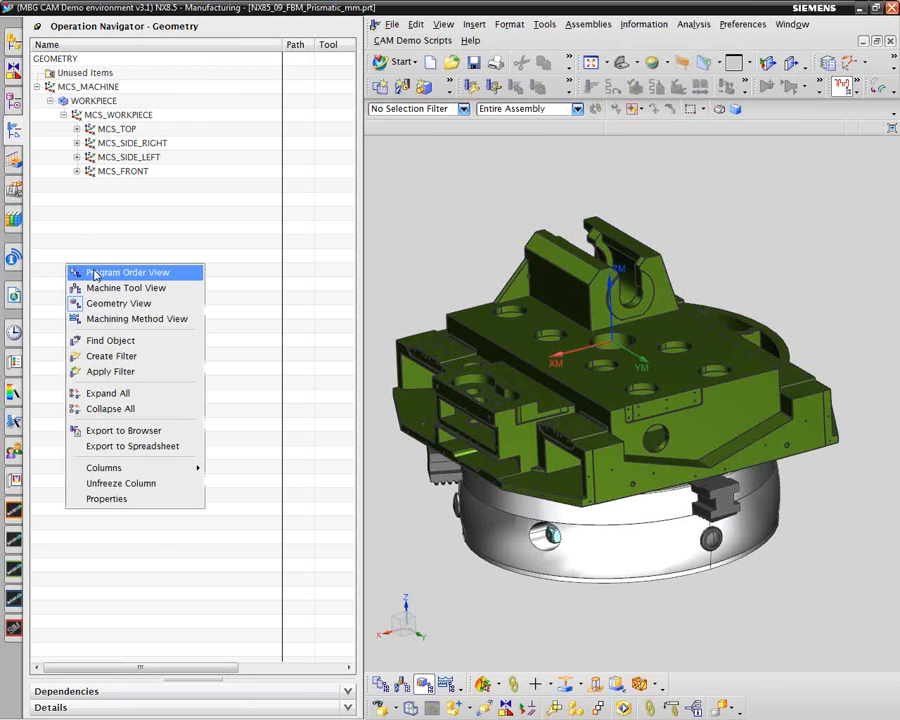
{"action": "left_click", "coordinate": [92, 271]}
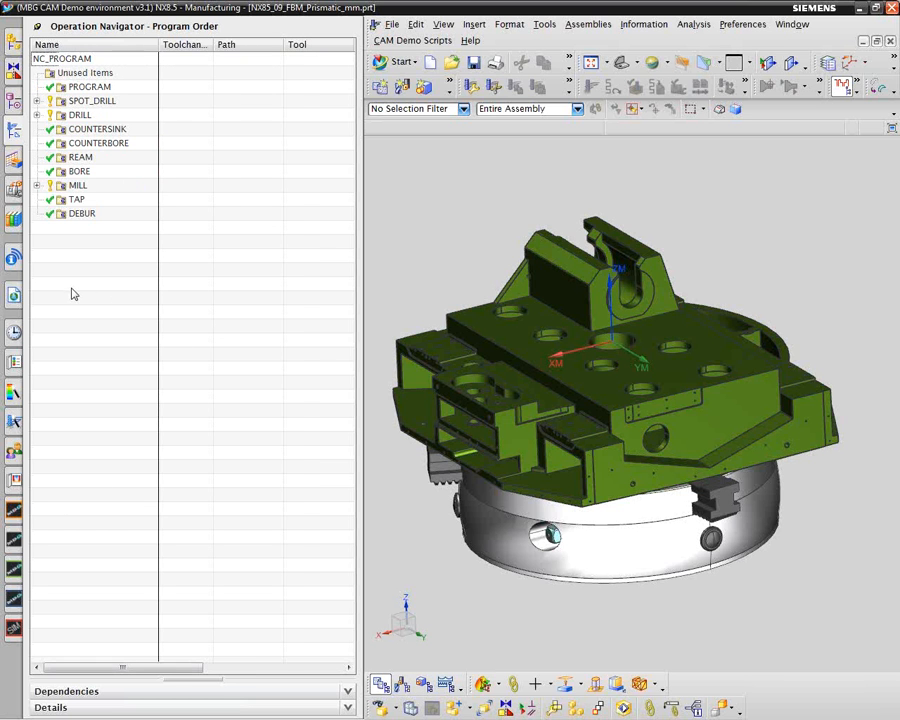
{"action": "right_click", "coordinate": [72, 292]}
{"action": "left_click", "coordinate": [100, 343]}
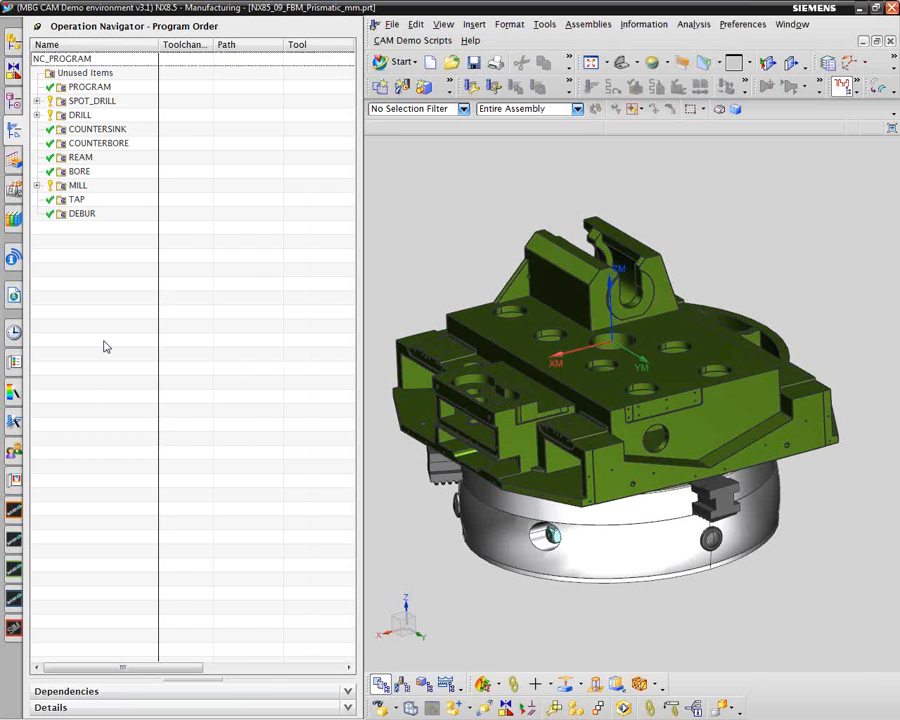
Show the operations in Machine Tool View and widen the navigator to reveal the description column
{"action": "right_click", "coordinate": [77, 421]}
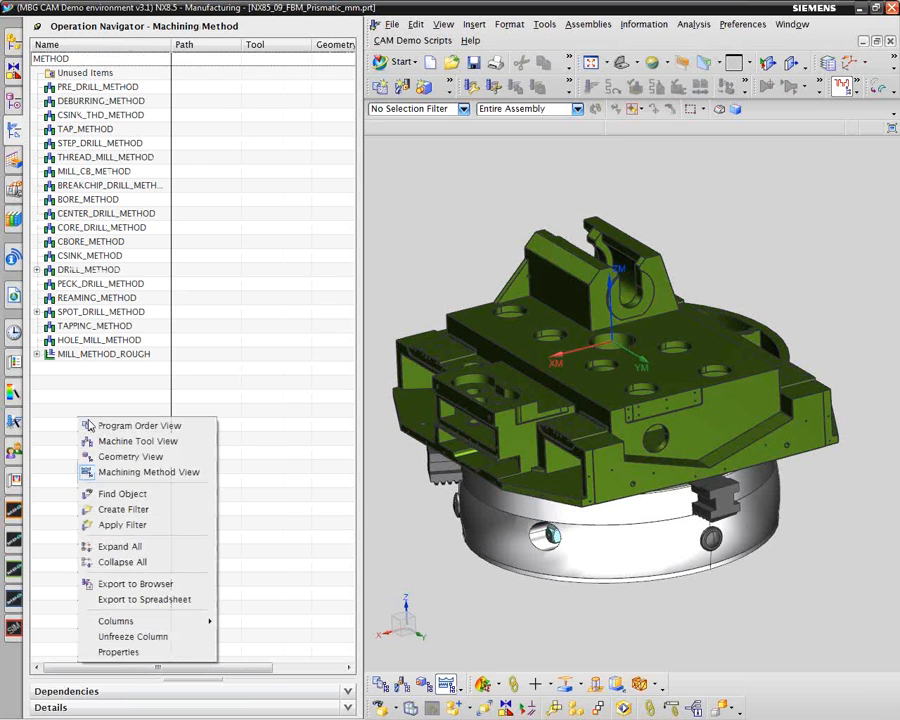
{"action": "left_click", "coordinate": [140, 446]}
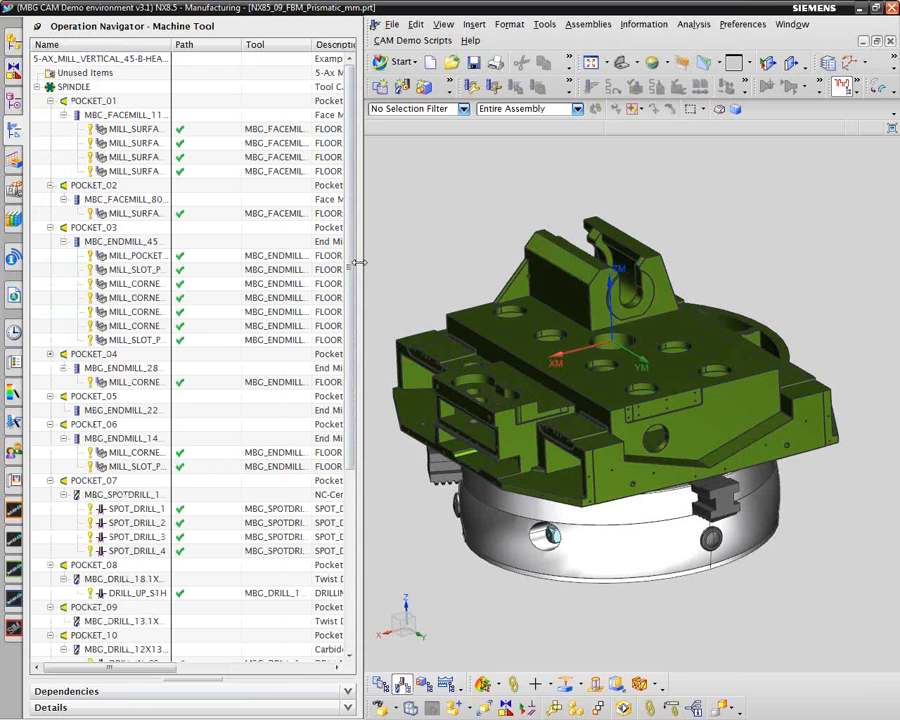
{"action": "left_click_drag", "start_coordinate": [360, 262], "coordinate": [402, 257]}
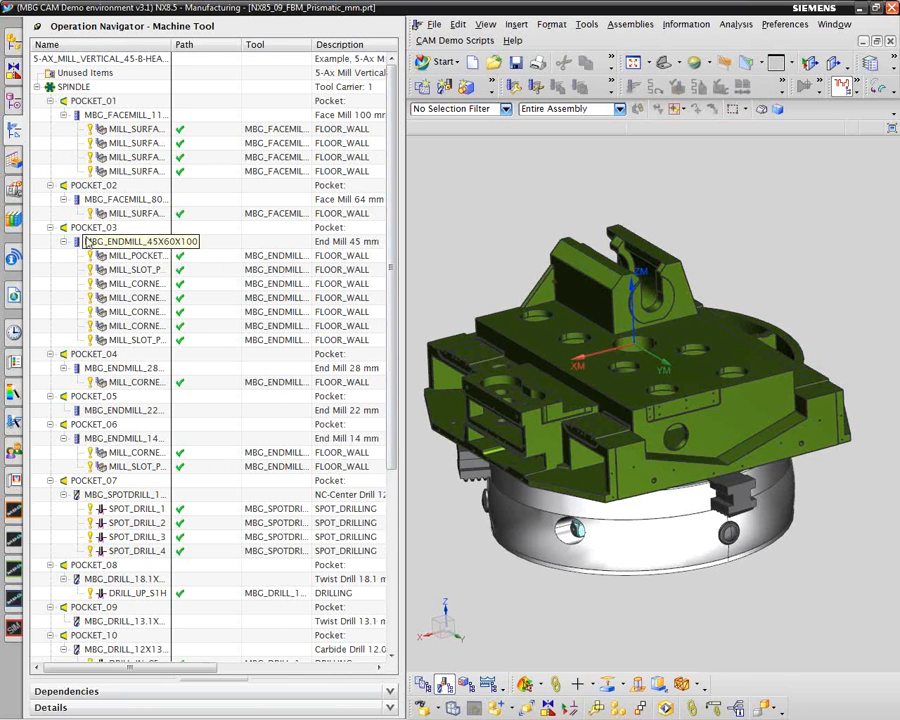
Return to Geometry View and examine where the MCS_MACHINE coordinate system lies relative to the part
{"action": "right_click", "coordinate": [42, 279]}
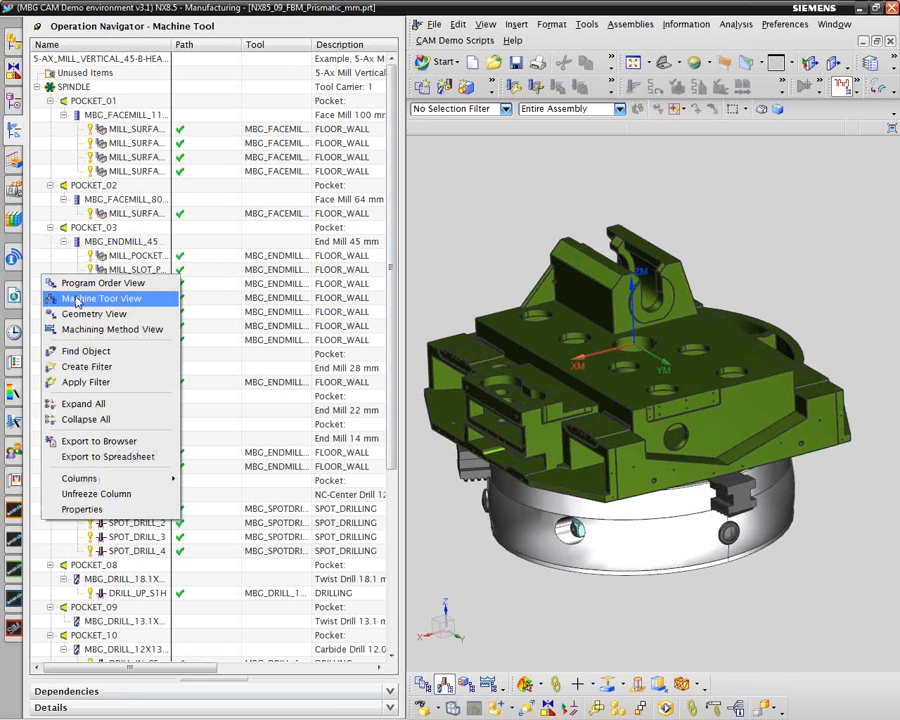
{"action": "left_click", "coordinate": [83, 316]}
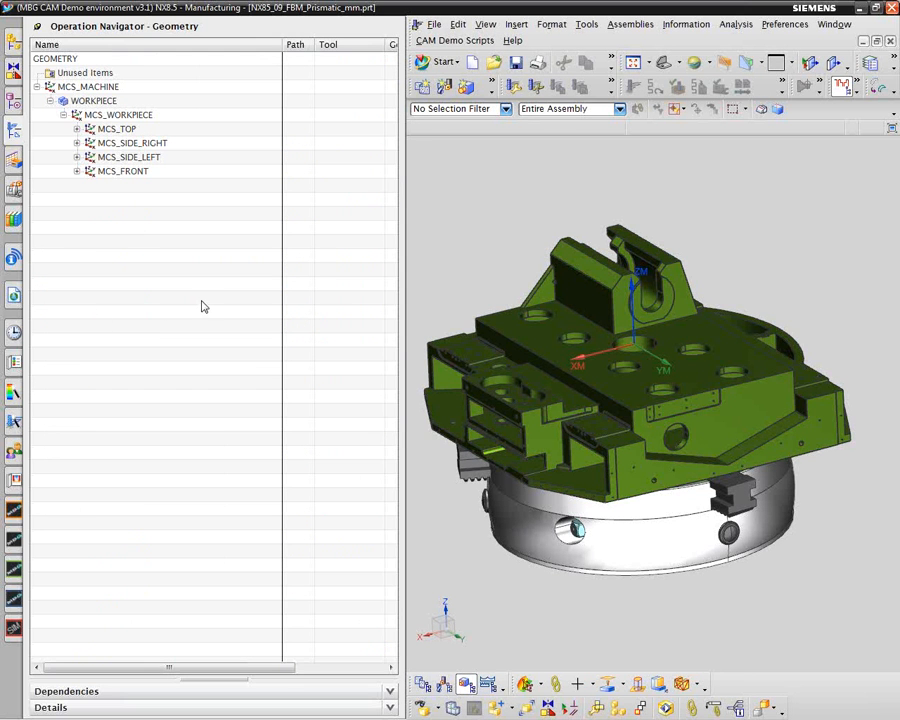
{"action": "left_click", "coordinate": [90, 87]}
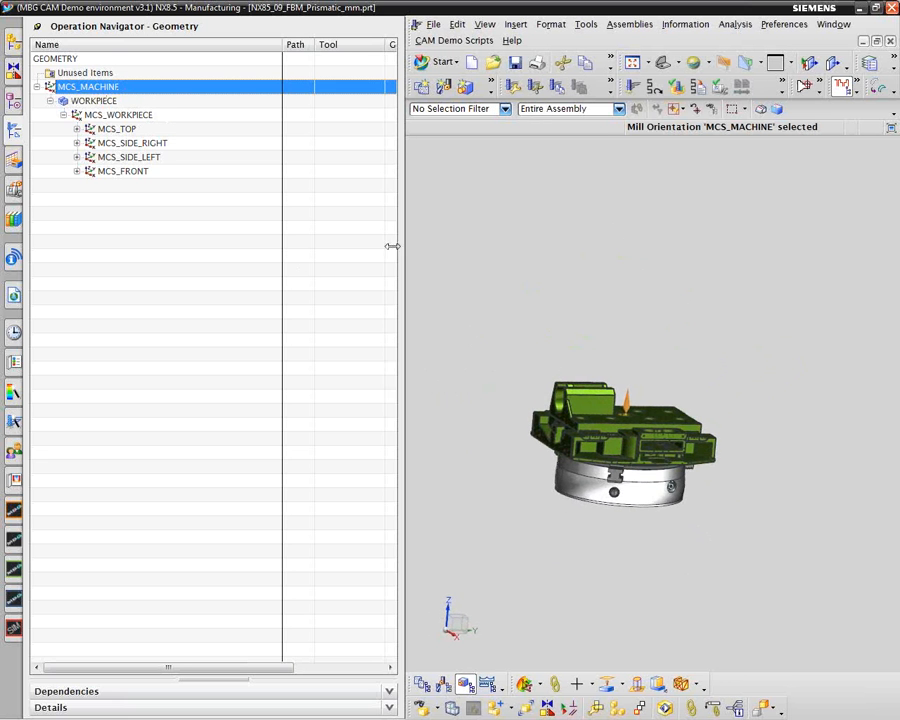
{"action": "left_click_drag", "start_coordinate": [394, 245], "coordinate": [333, 251]}
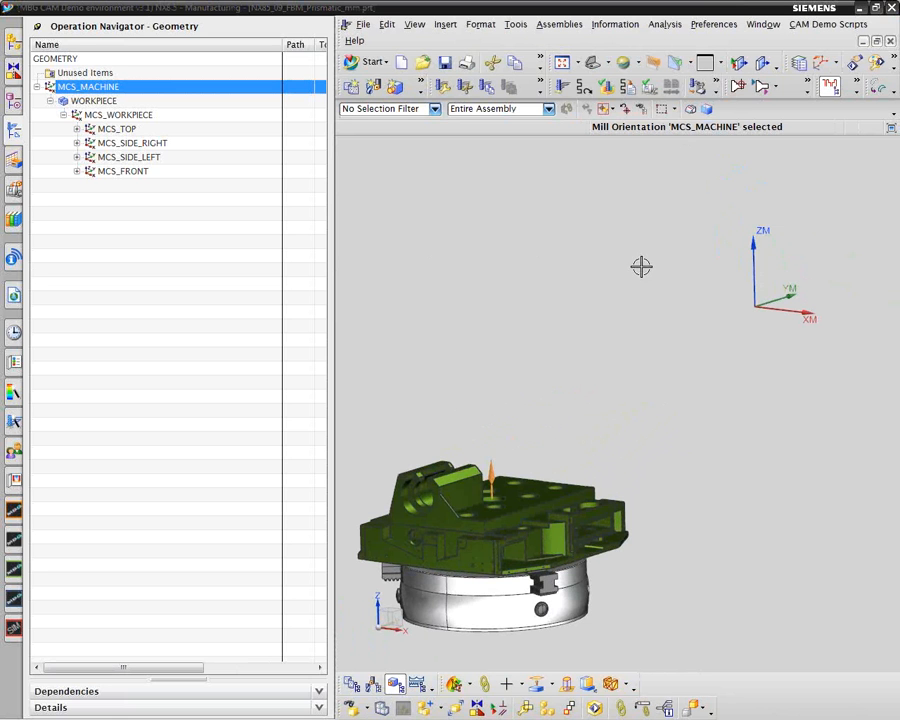
{"action": "middle_click_drag", "start_coordinate": [642, 264], "coordinate": [643, 270]}
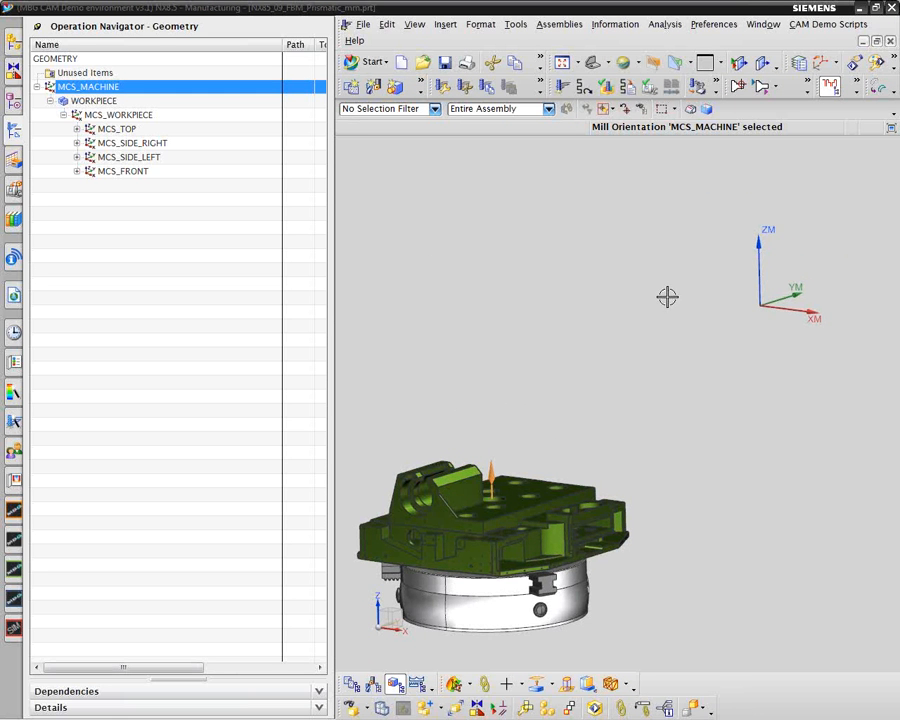
{"action": "mouse_move", "coordinate": [595, 318]}
{"action": "middle_mouse_down"}
{"action": "mouse_move", "coordinate": [608, 310]}
{"action": "mouse_move", "coordinate": [636, 324]}
{"action": "mouse_move", "coordinate": [781, 325]}
{"action": "mouse_move", "coordinate": [789, 307]}
{"action": "middle_mouse_up"}
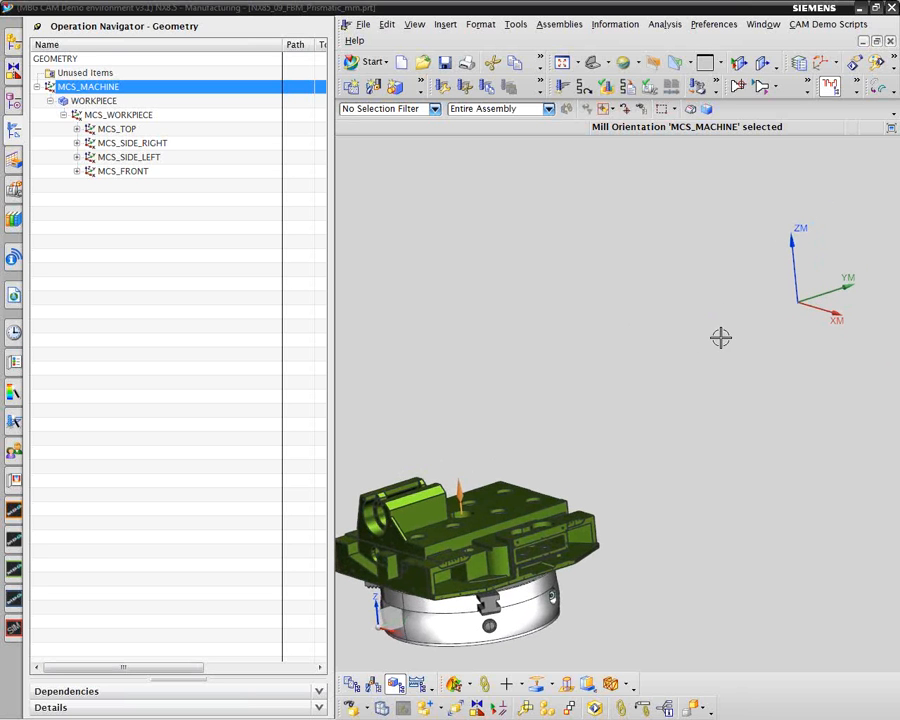
Examine the part geometry and check geometry specified in the WORKPIECE definition, leaving the definition unedited
{"action": "left_click", "coordinate": [93, 101]}
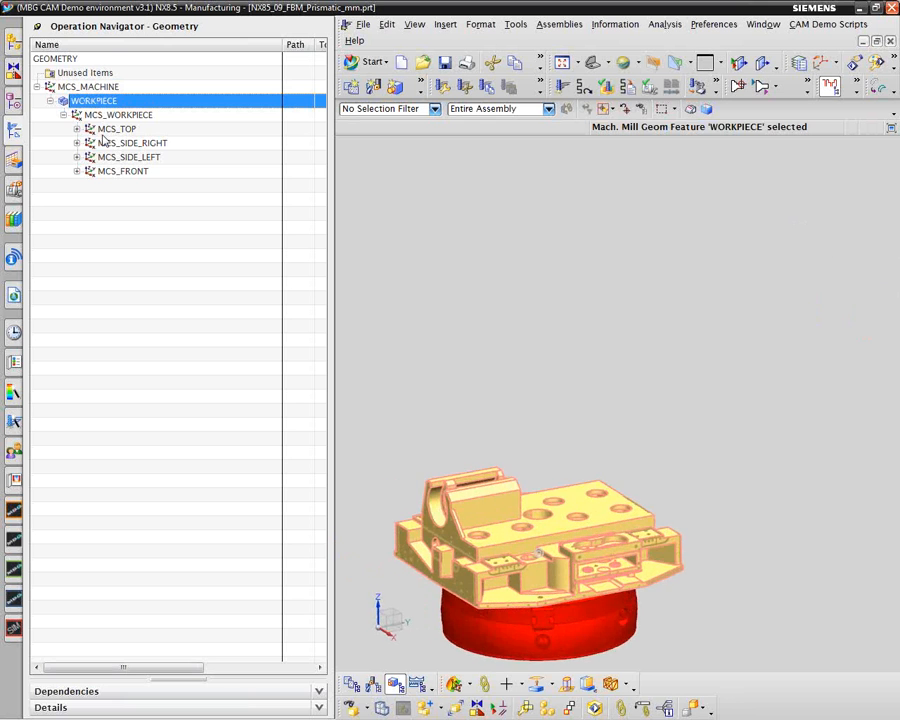
{"action": "left_click", "coordinate": [50, 101]}
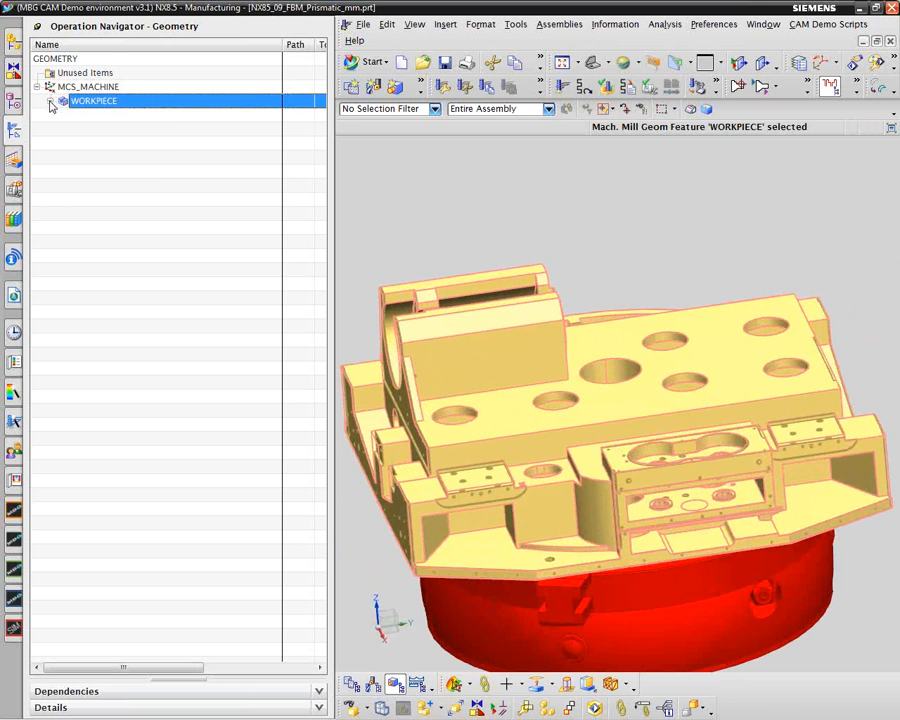
{"action": "left_click", "coordinate": [50, 101]}
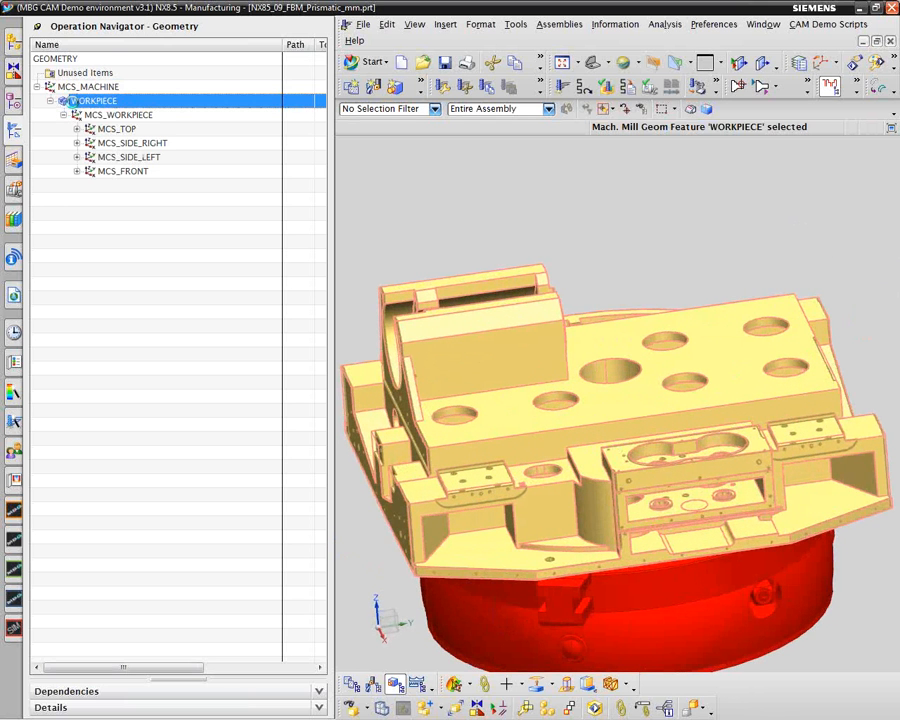
{"action": "double_click", "coordinate": [66, 101]}
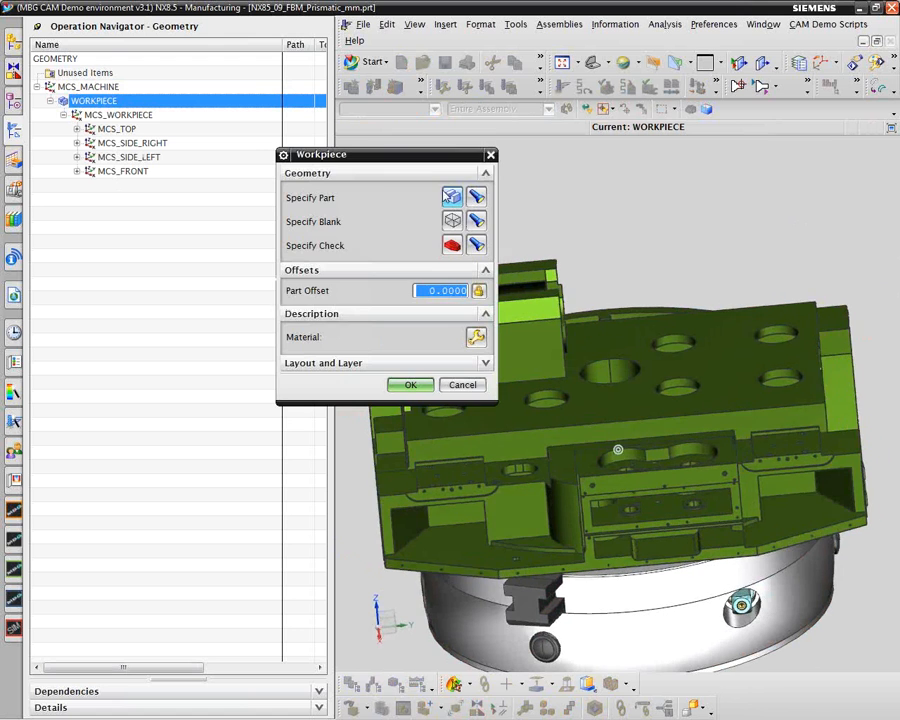
{"action": "left_click_drag", "start_coordinate": [418, 155], "coordinate": [305, 167]}
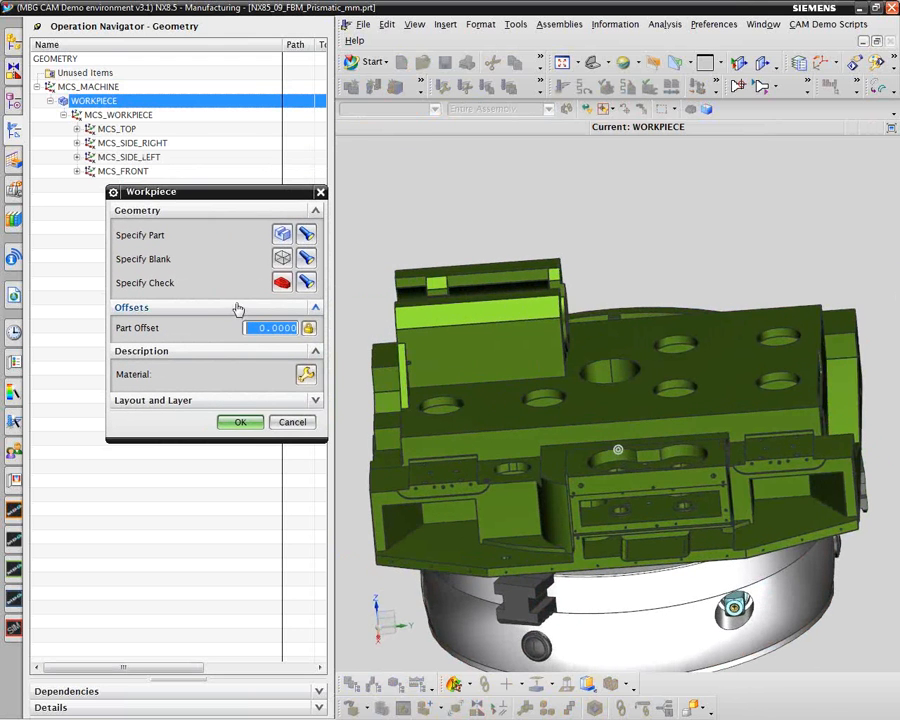
{"action": "left_click", "coordinate": [282, 234]}
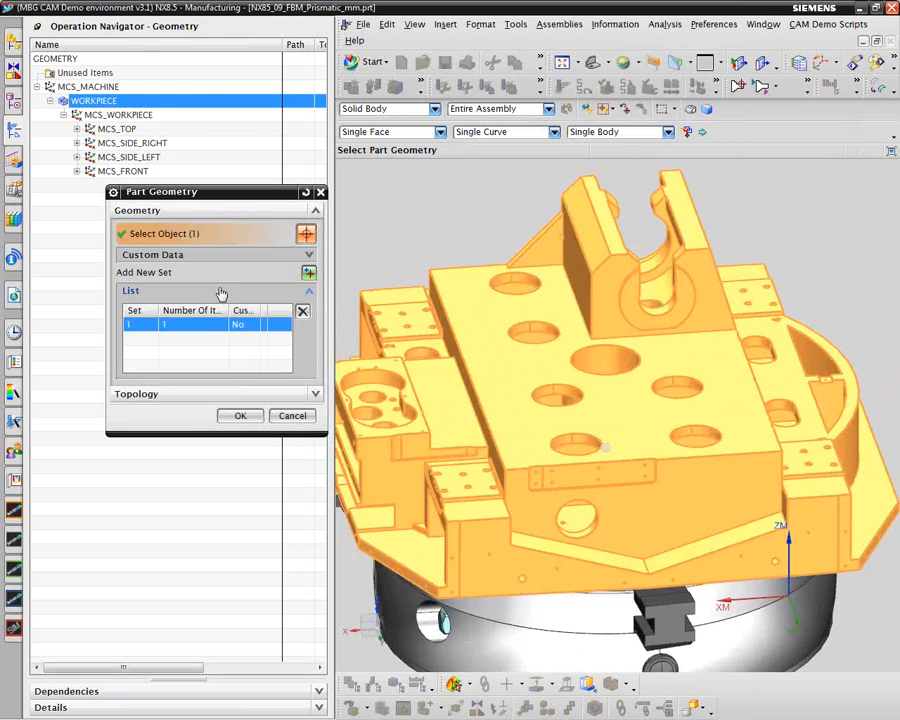
{"action": "left_click", "coordinate": [292, 416]}
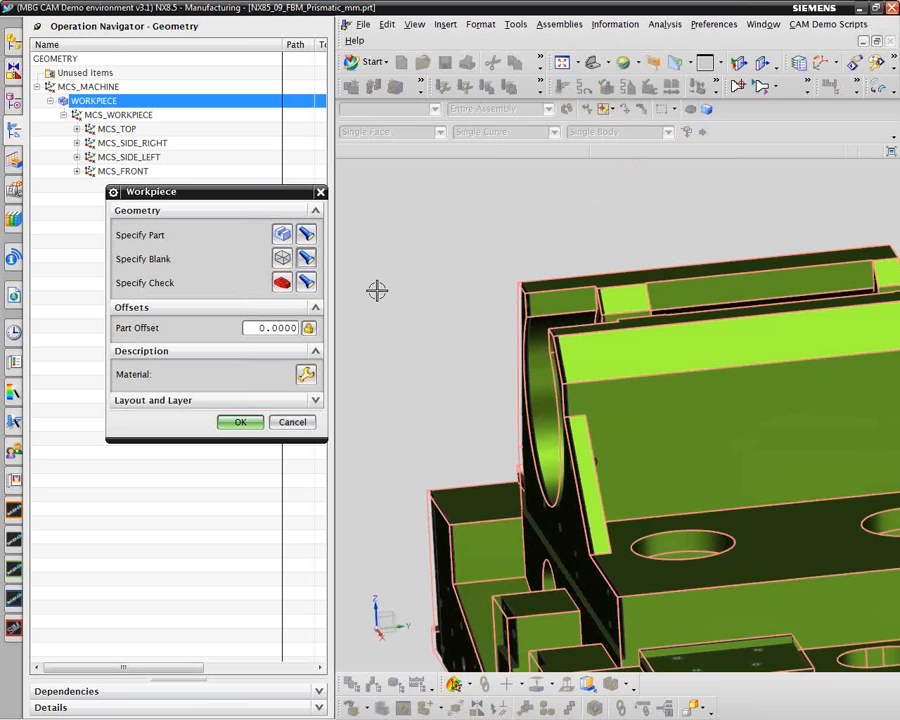
{"action": "left_click", "coordinate": [310, 286]}
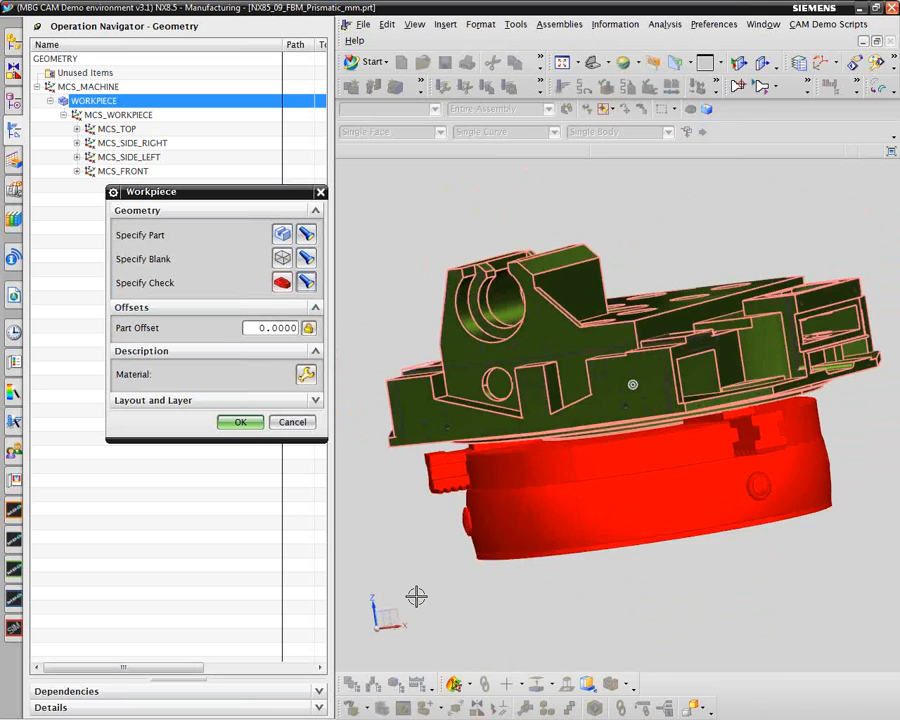
{"action": "left_click", "coordinate": [292, 421]}
Examine the MCS_WORKPIECE, top, right side, left side and front coordinate systems on the model, and compare MCS_MACHINE with MCS_WORKPIECE
{"action": "left_click", "coordinate": [110, 115]}
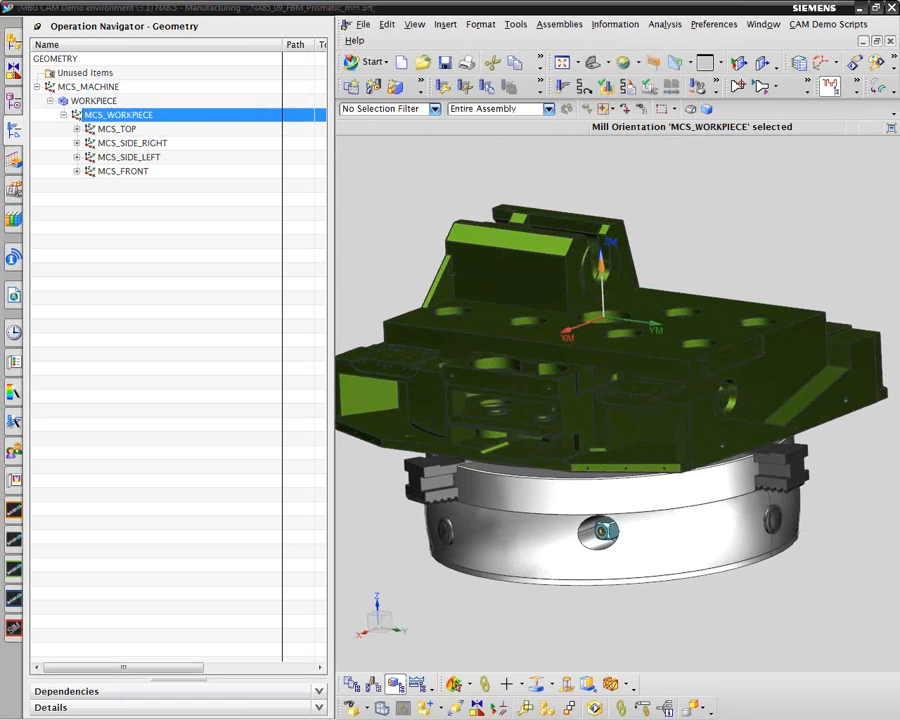
{"action": "middle_click_drag", "start_coordinate": [614, 393], "coordinate": [607, 393]}
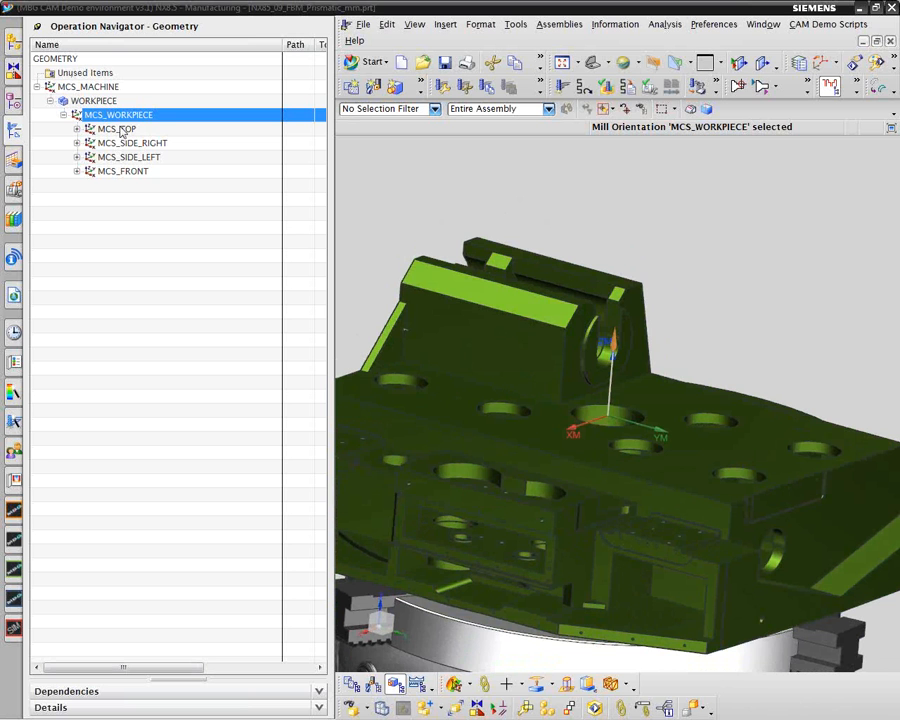
{"action": "left_click", "coordinate": [120, 130]}
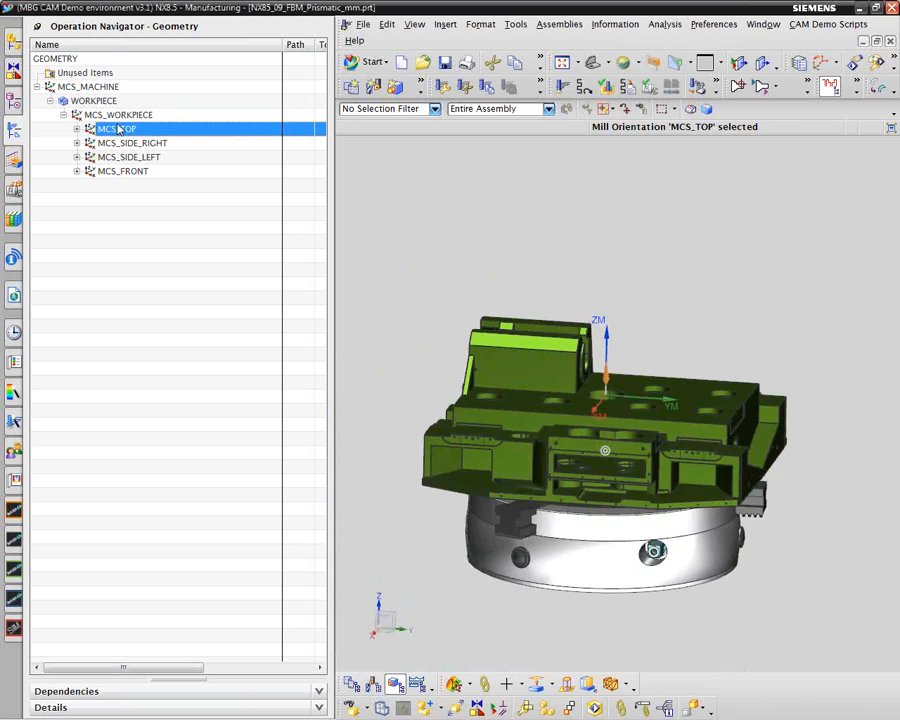
{"action": "left_click", "coordinate": [121, 144]}
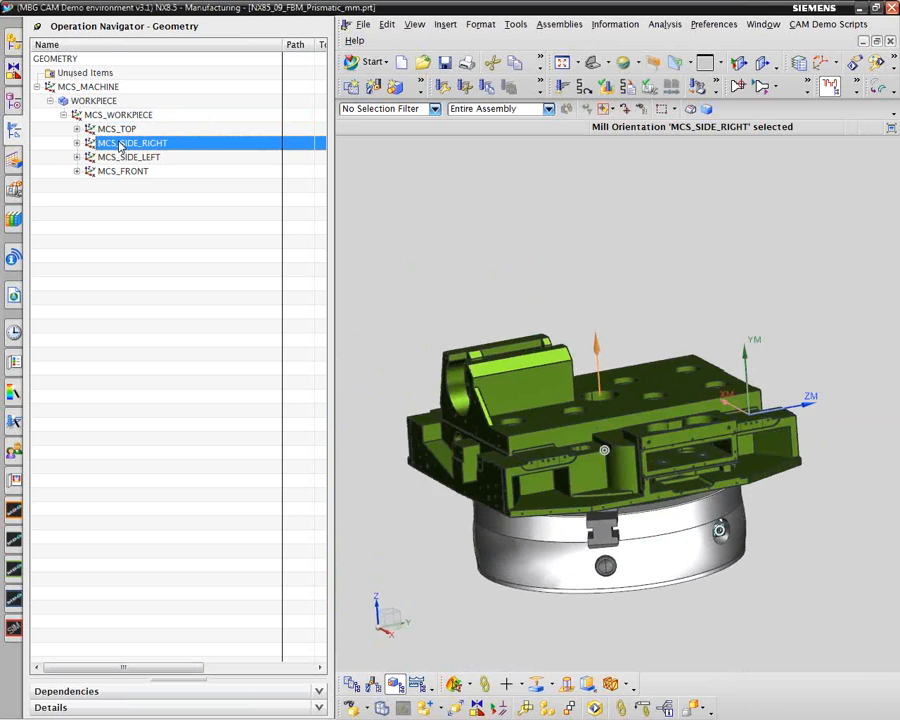
{"action": "left_click", "coordinate": [128, 157]}
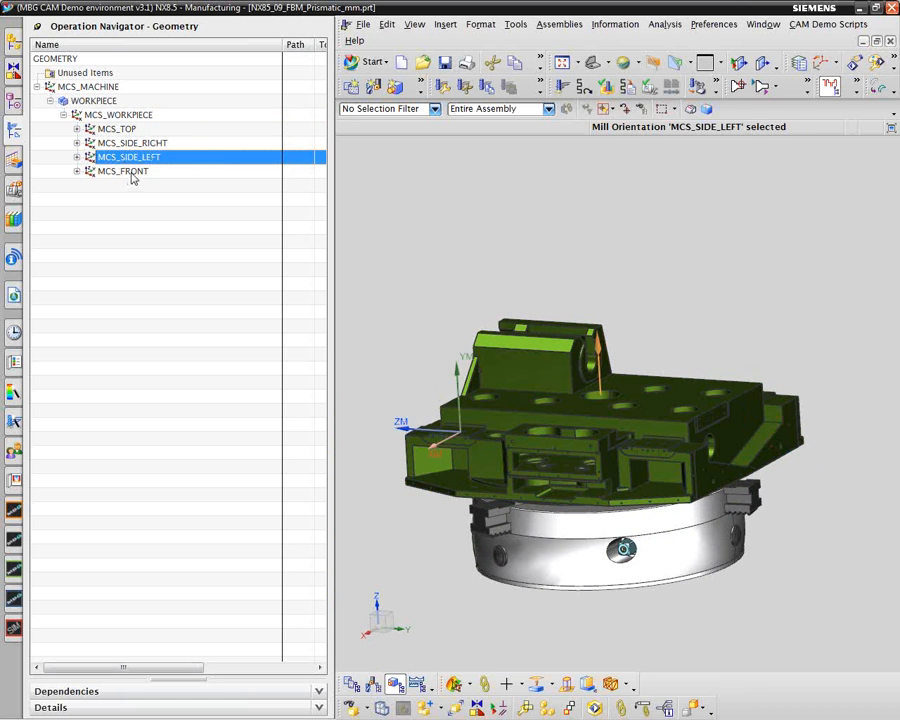
{"action": "left_click", "coordinate": [128, 175]}
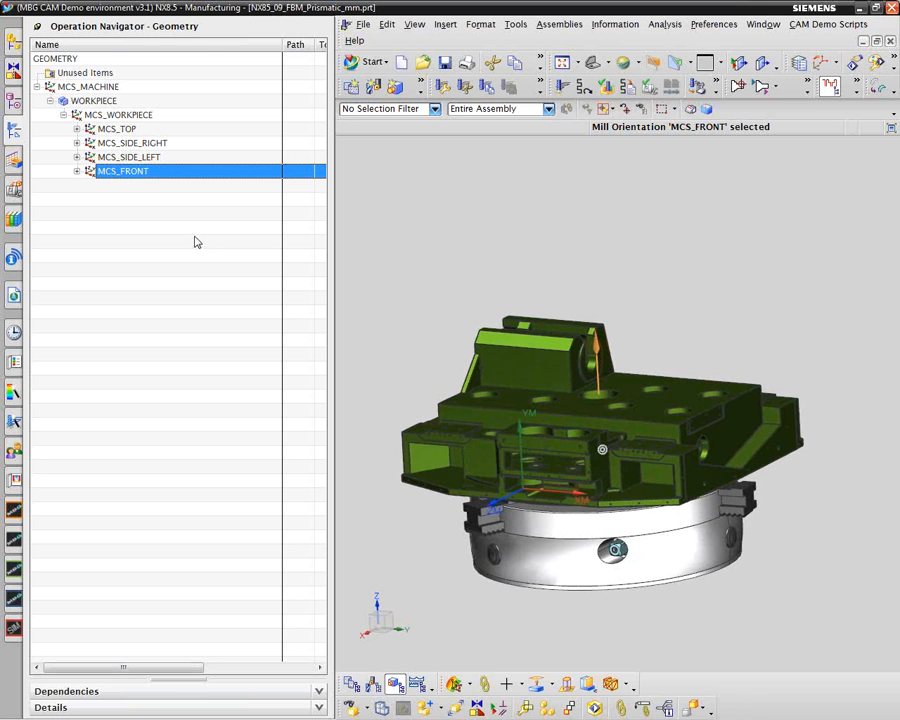
{"action": "left_click", "coordinate": [100, 89]}
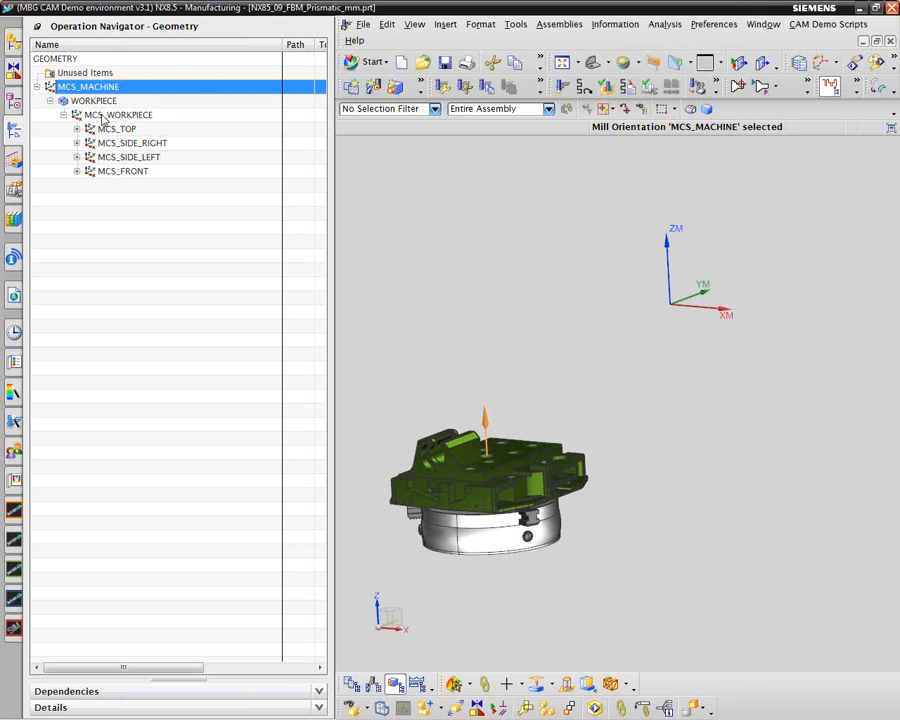
{"action": "left_click", "coordinate": [108, 115]}
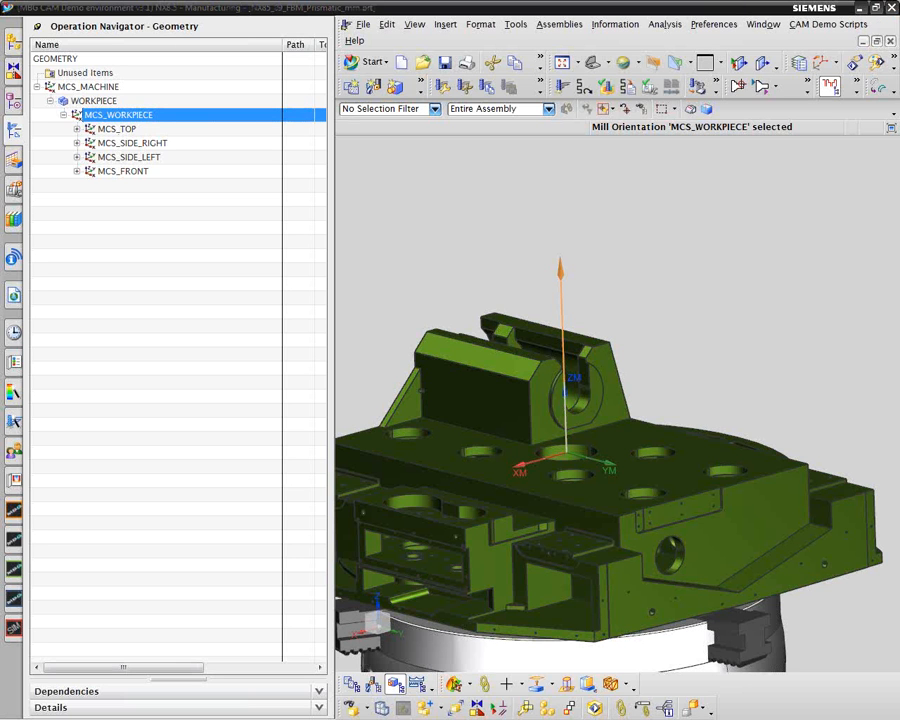
Expand the feature groups under MCS_TOP, MCS_SIDE_RIGHT, MCS_SIDE_LEFT and MCS_FRONT, and examine the STEP1HOLE group on the part
{"action": "left_click", "coordinate": [77, 129]}
{"action": "left_click", "coordinate": [77, 227]}
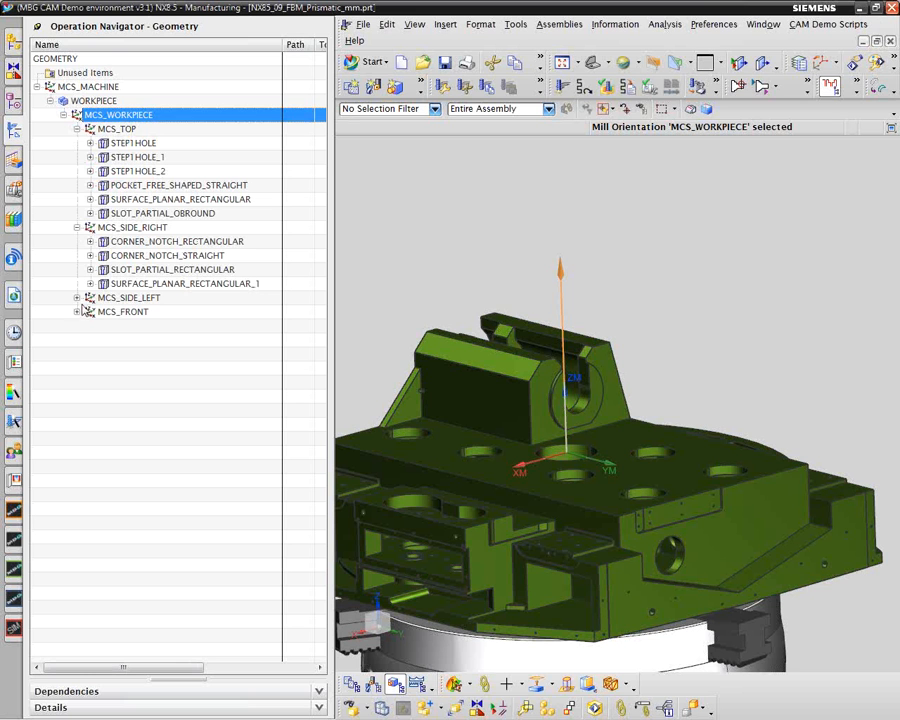
{"action": "left_click", "coordinate": [77, 297]}
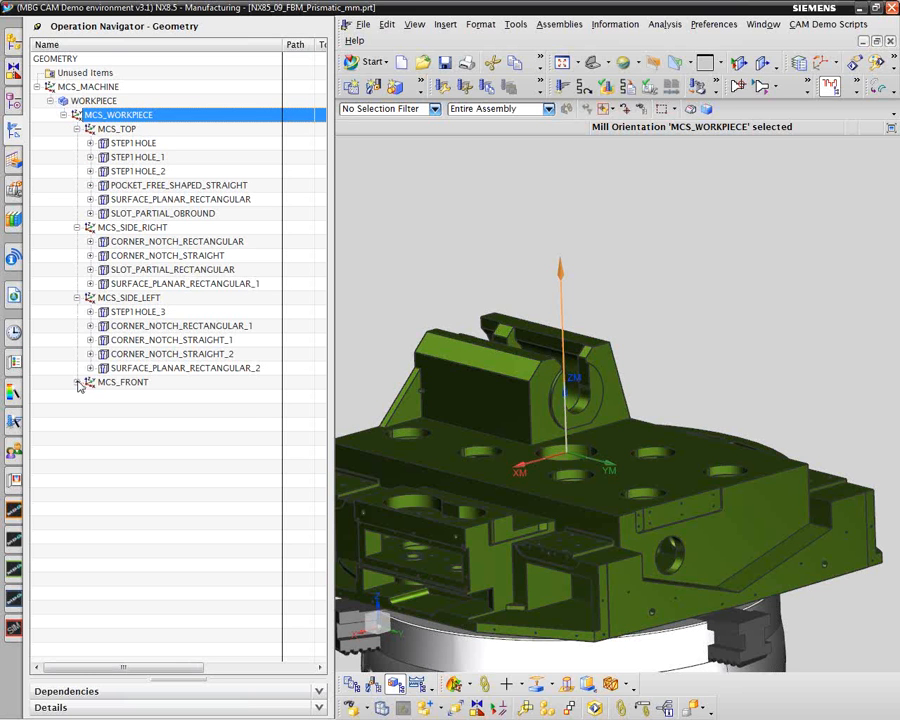
{"action": "left_click", "coordinate": [77, 382]}
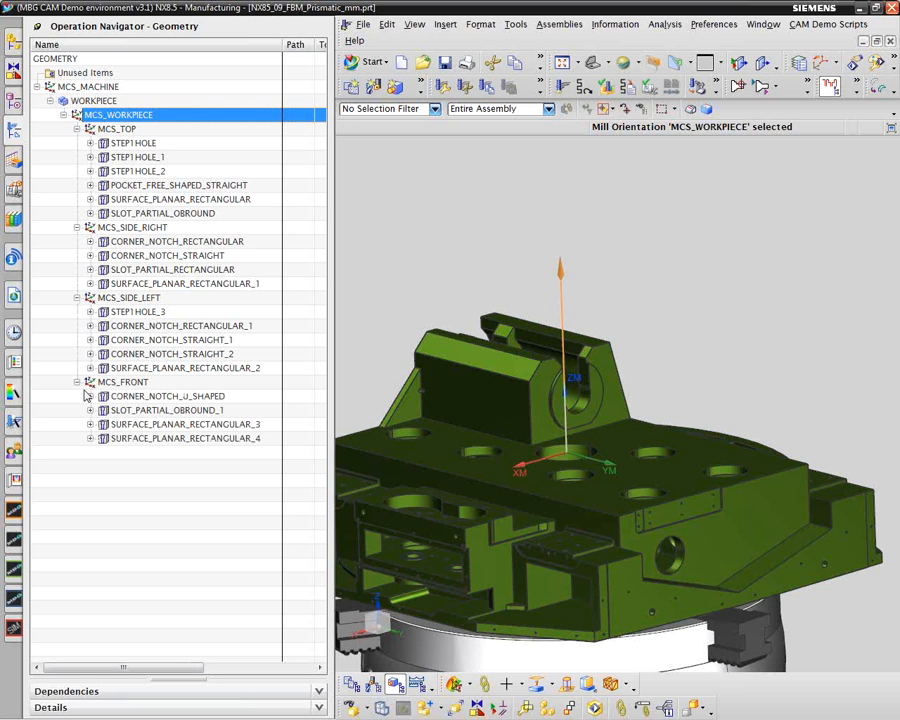
{"action": "left_click", "coordinate": [131, 146]}
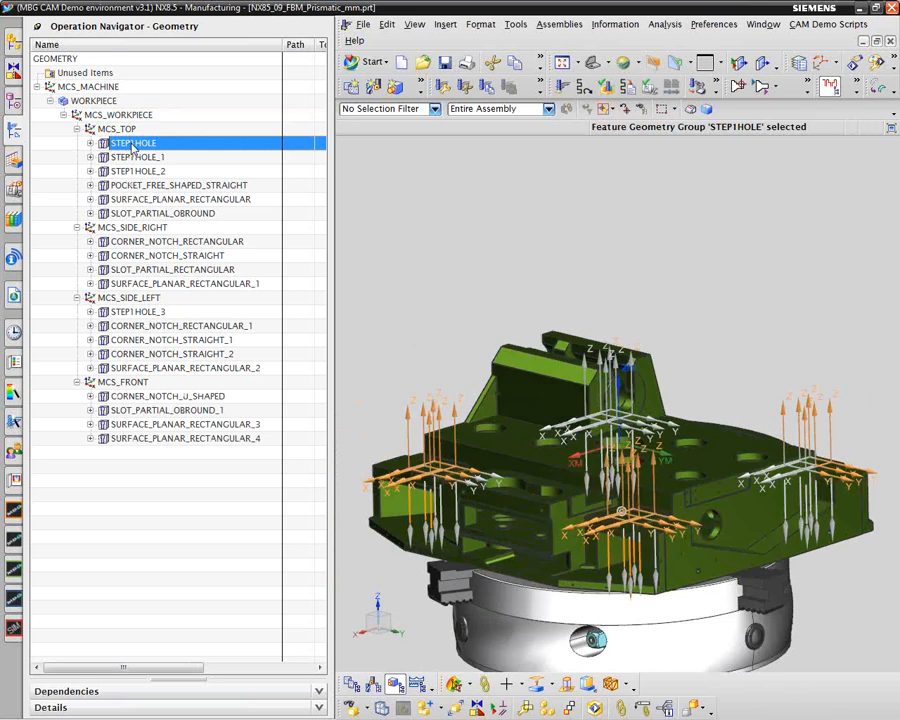
{"action": "middle_click_drag", "start_coordinate": [621, 512], "coordinate": [690, 510]}
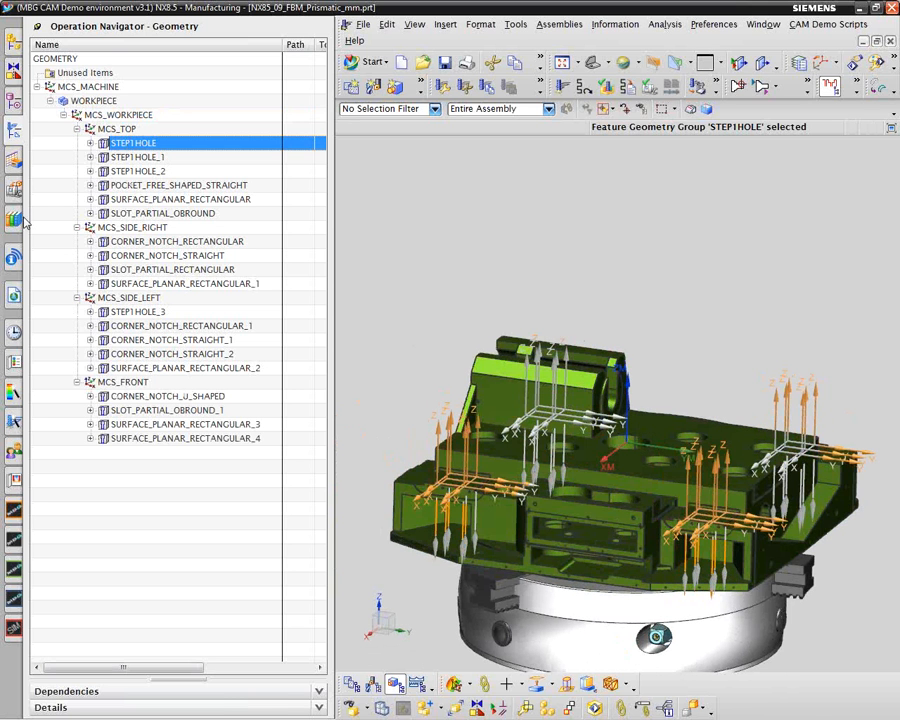
Examine the STEP1HOLE_1, STEP1HOLE_2 and POCKET_FREE_SHAPED_STRAIGHT feature groups on the part
{"action": "left_click", "coordinate": [130, 157]}
{"action": "left_click", "coordinate": [132, 171]}
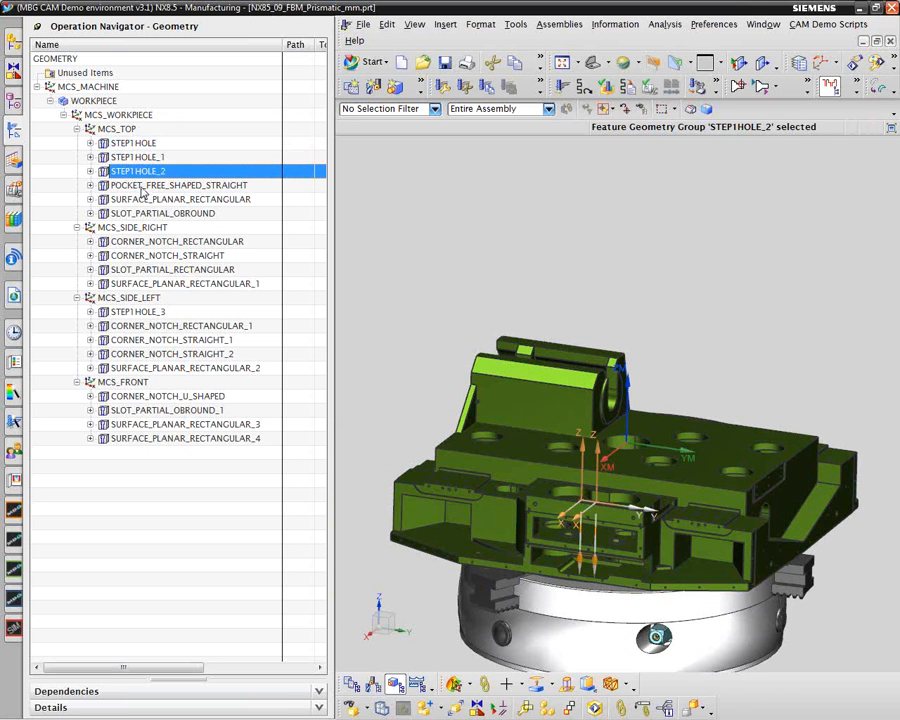
{"action": "left_click", "coordinate": [142, 187]}
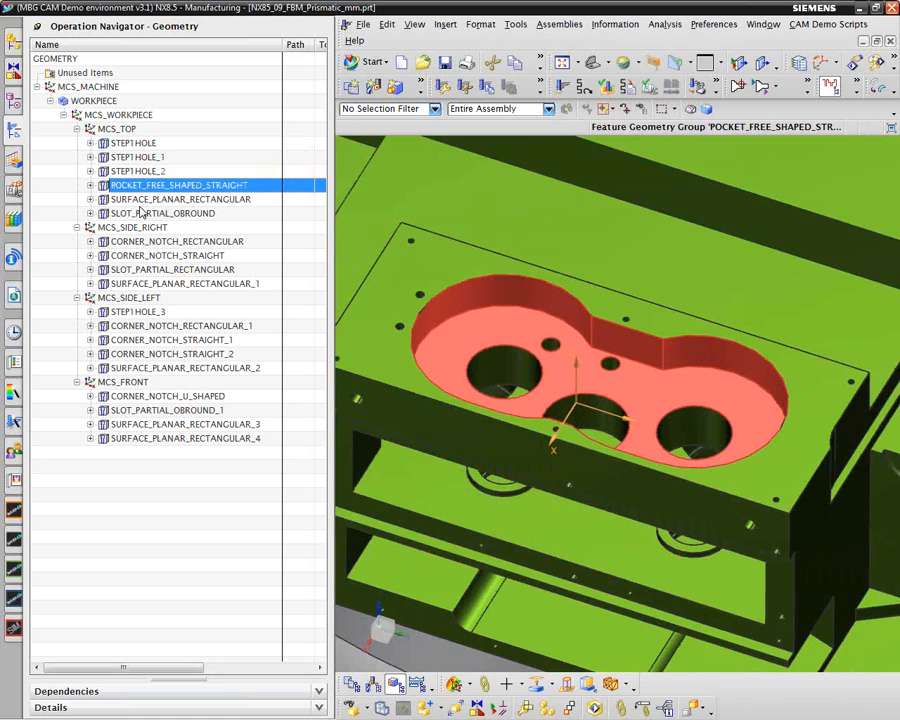
Examine the MILL_POCKET_FREE_STR operation and its toolpath under POCKET_FREE_SHAPED_STRAIGHT, and collapse the group
{"action": "left_click", "coordinate": [91, 185]}
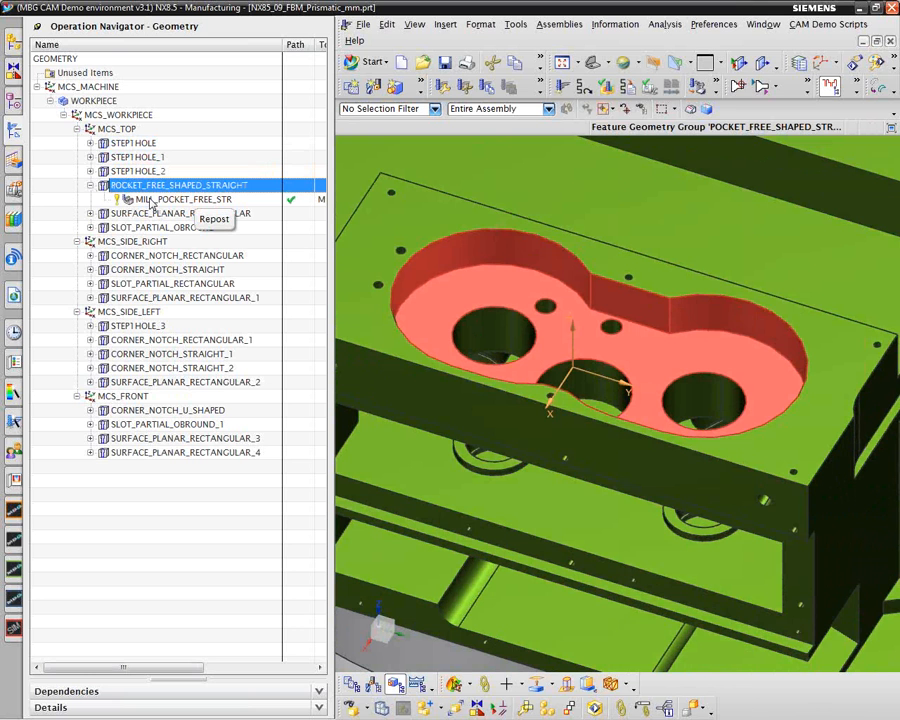
{"action": "double_click", "coordinate": [151, 204]}
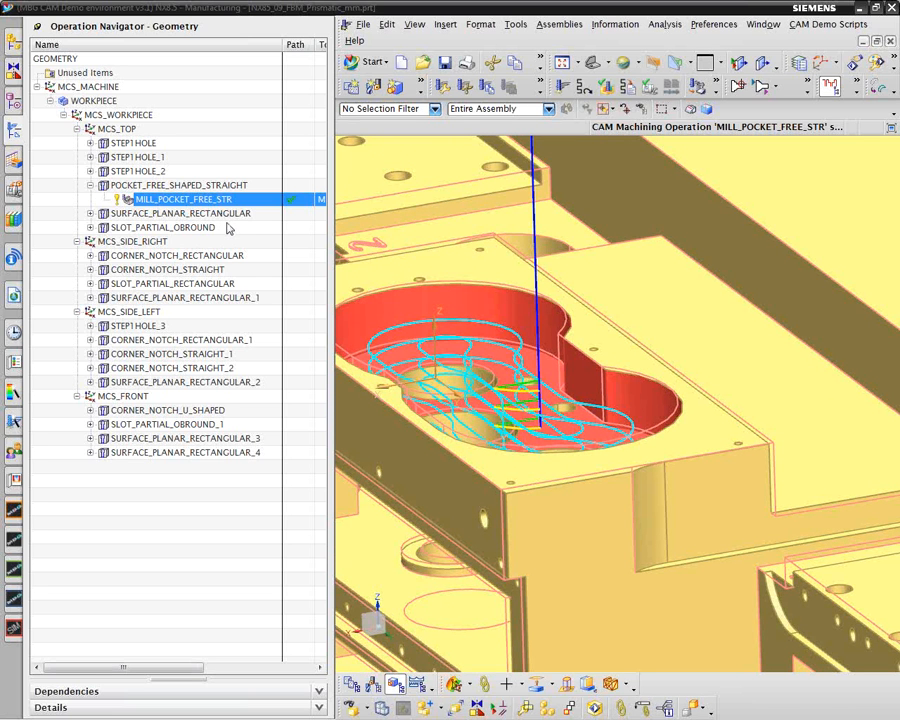
{"action": "left_click", "coordinate": [91, 186]}
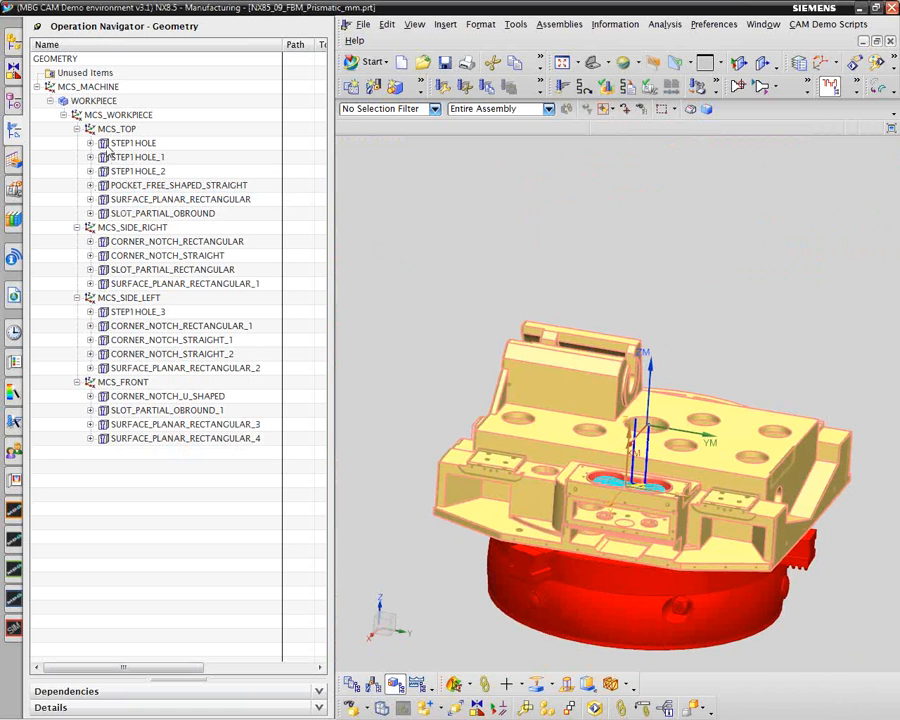
Expand the STEP1HOLE group under MCS_TOP and examine its holes on the part, leaving the group's name unedited
{"action": "left_click", "coordinate": [115, 144]}
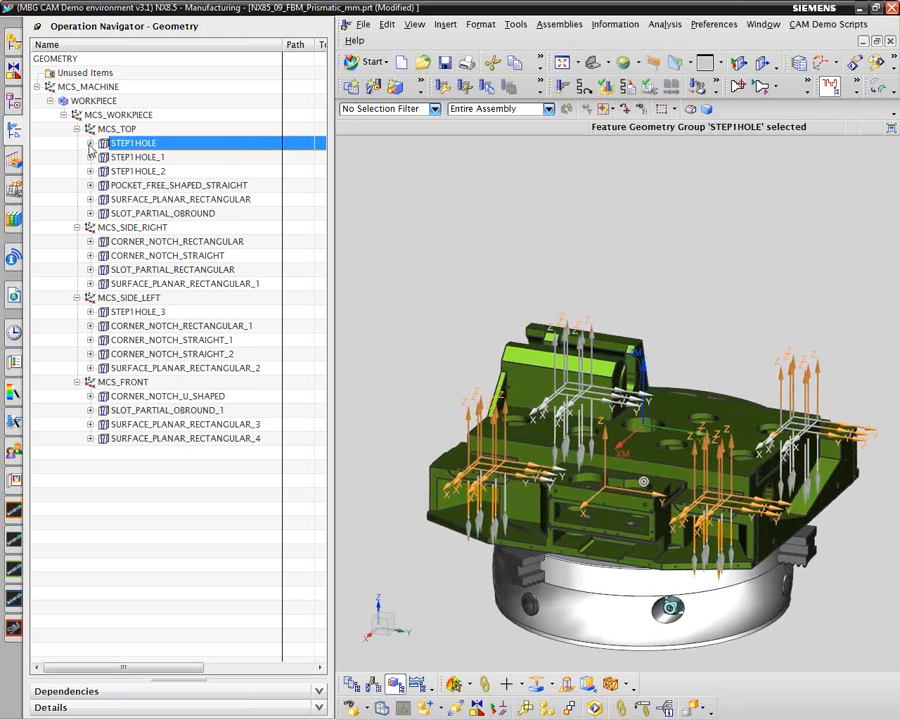
{"action": "left_click", "coordinate": [90, 144]}
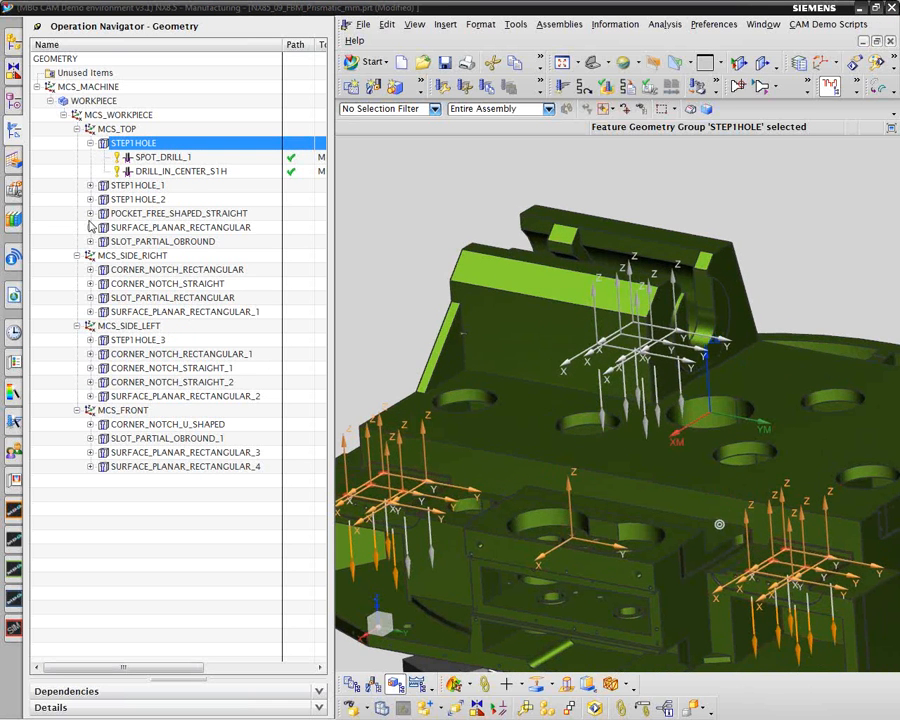
{"action": "left_click", "coordinate": [137, 145]}
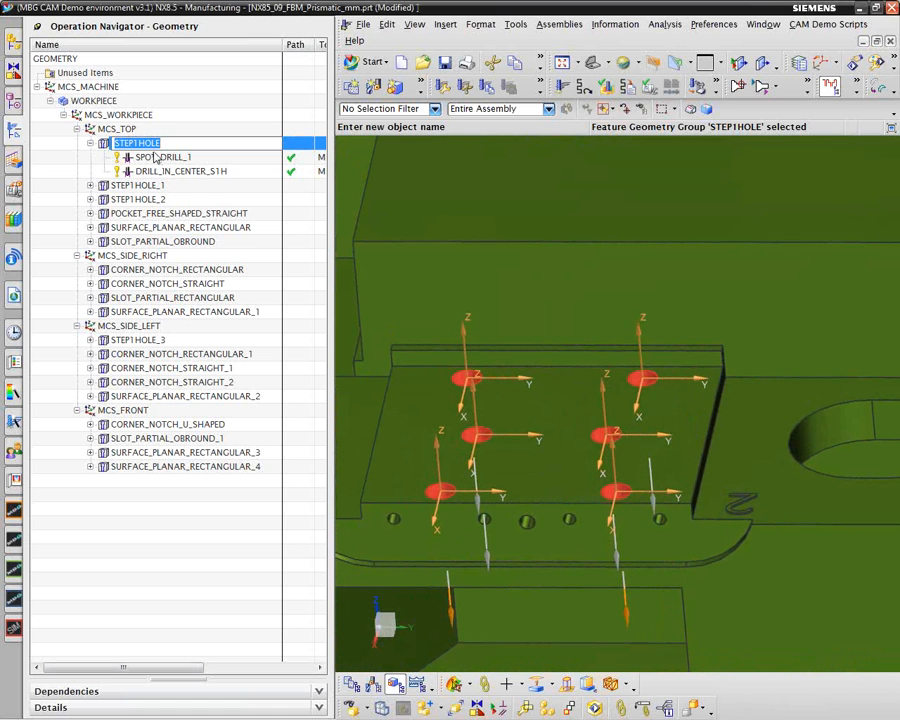
{"action": "left_click", "coordinate": [117, 129]}
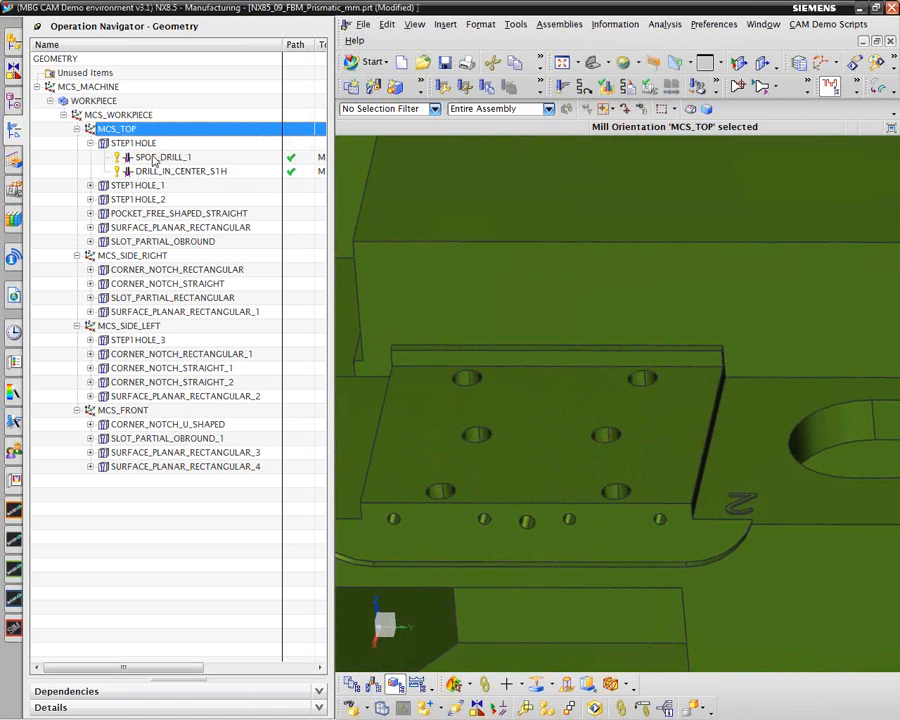
Compare the SPOT_DRILL_1 and DRILL_IN_CENTER_S1H toolpaths, both close up at the holes and across the whole part
{"action": "left_click", "coordinate": [151, 161]}
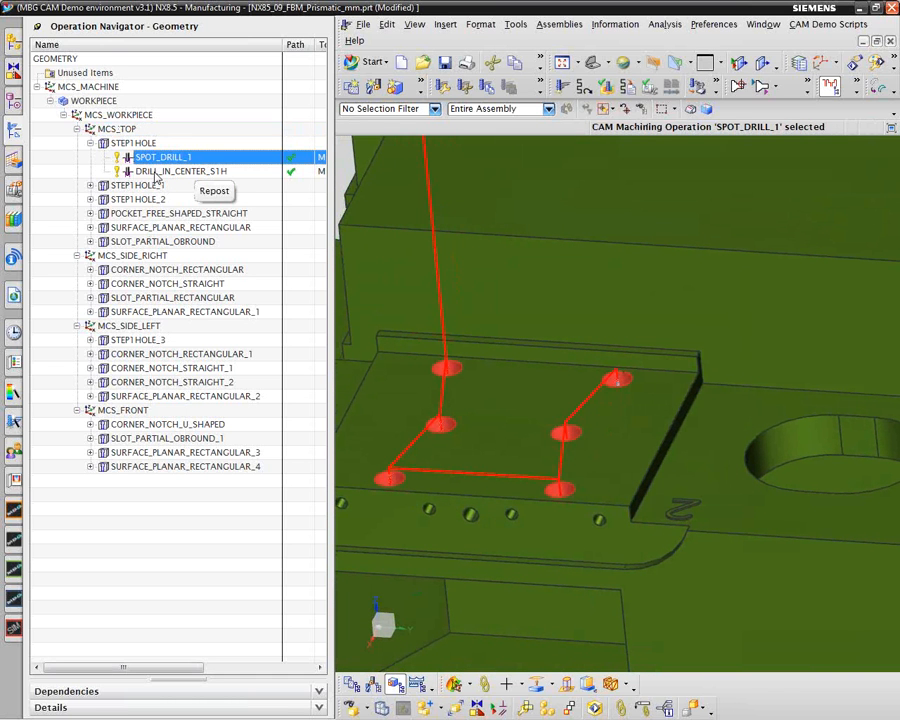
{"action": "left_click", "coordinate": [160, 172]}
{"action": "key", "text": "ctrl+f"}
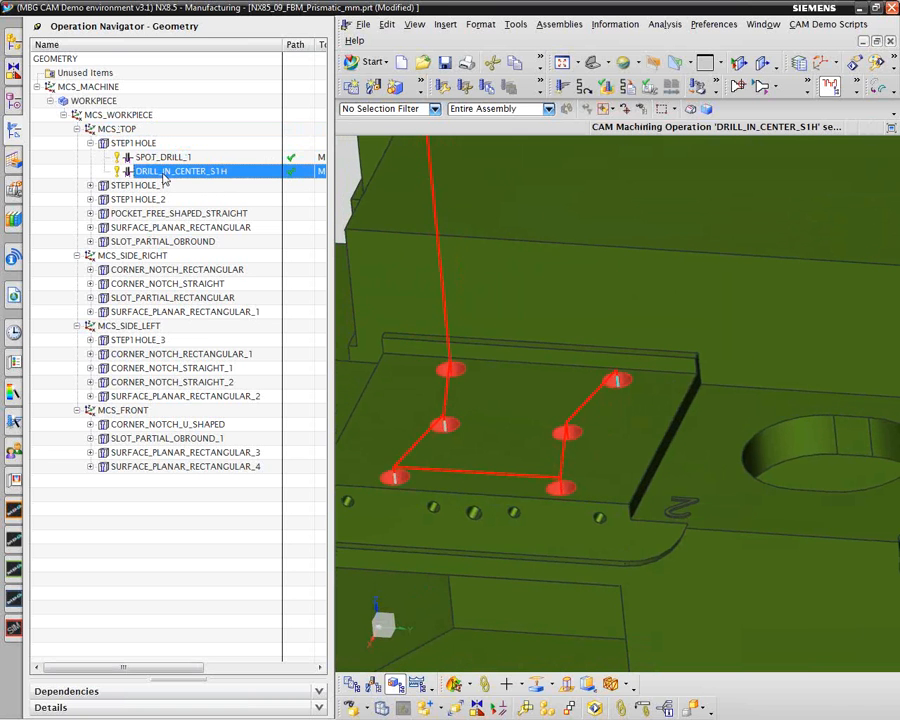
{"action": "key", "text": "Home"}
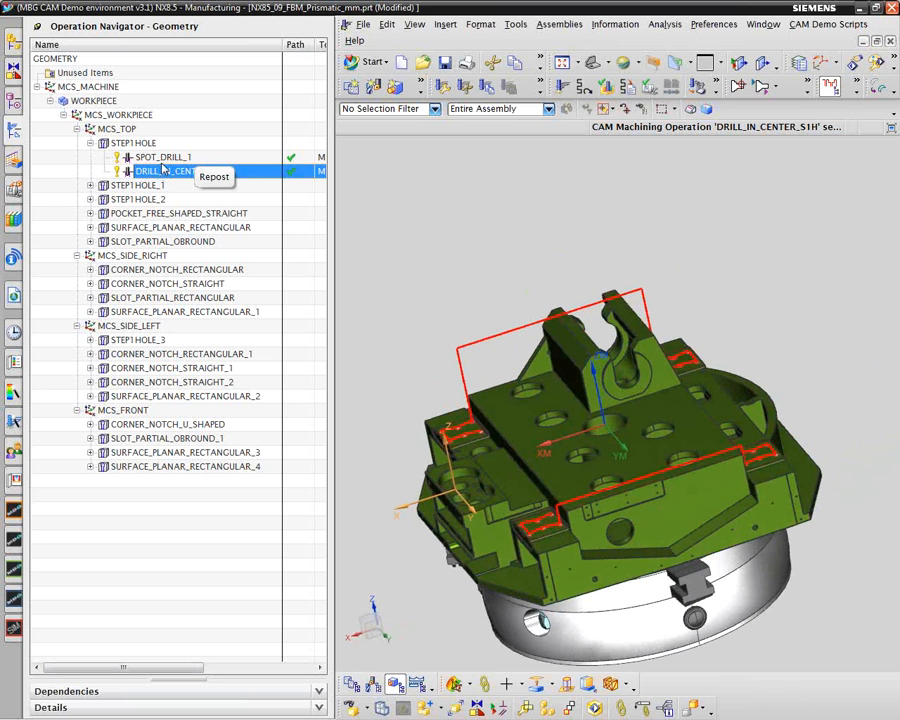
{"action": "left_click", "coordinate": [160, 160]}
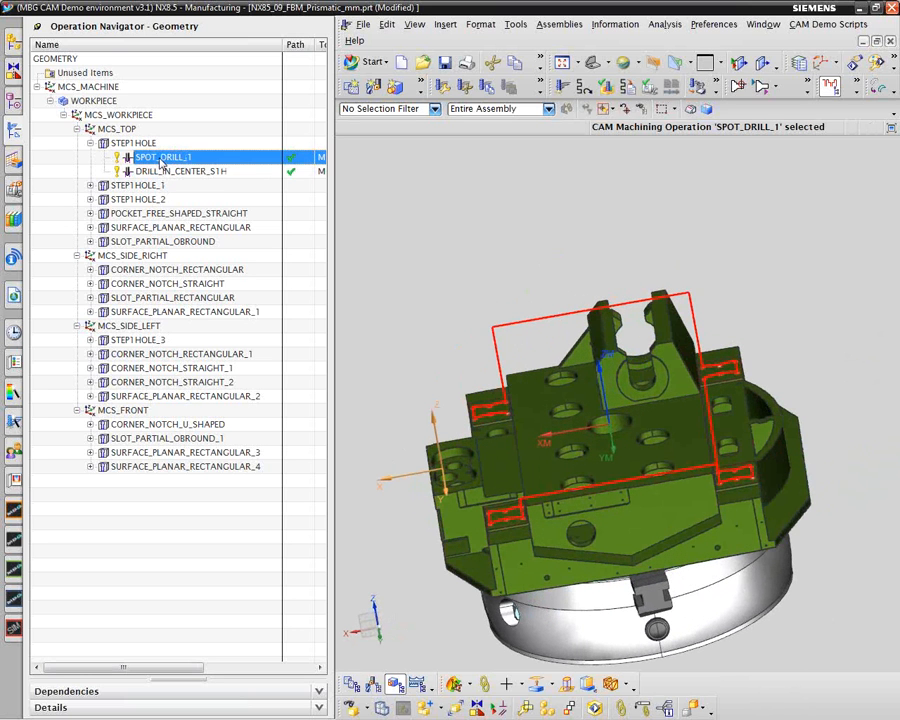
{"action": "left_click", "coordinate": [165, 172]}
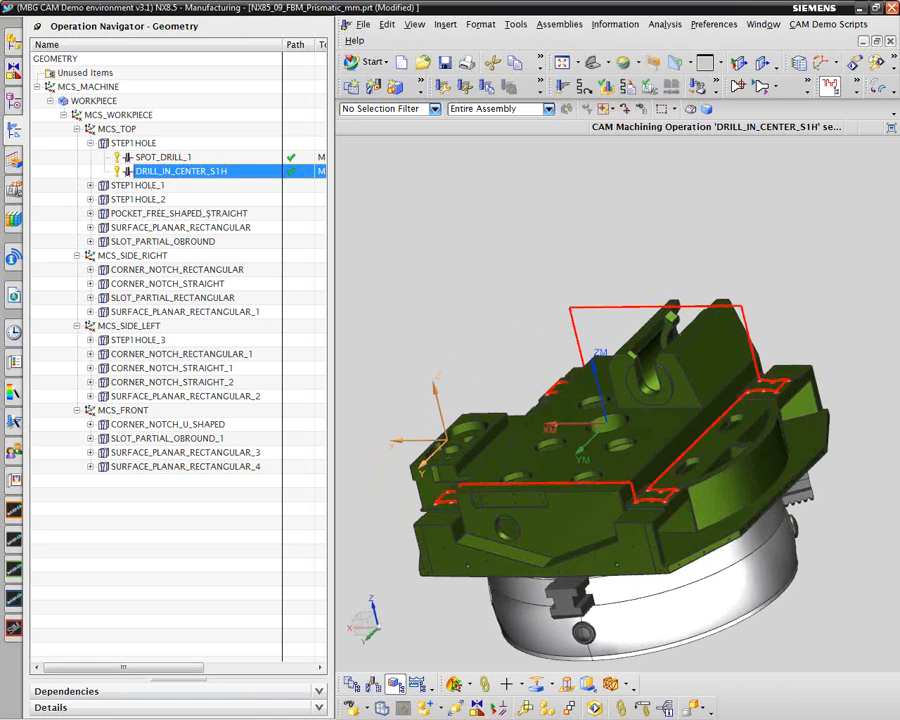
Examine the SPOT_DRILL_2, DRILL_IN_CENTER_S1H_1 and DRILL_UP_S1H operations in STEP1HOLE_1, and collapse the STEP1HOLE_1 and STEP1HOLE groups
{"action": "left_click", "coordinate": [90, 185]}
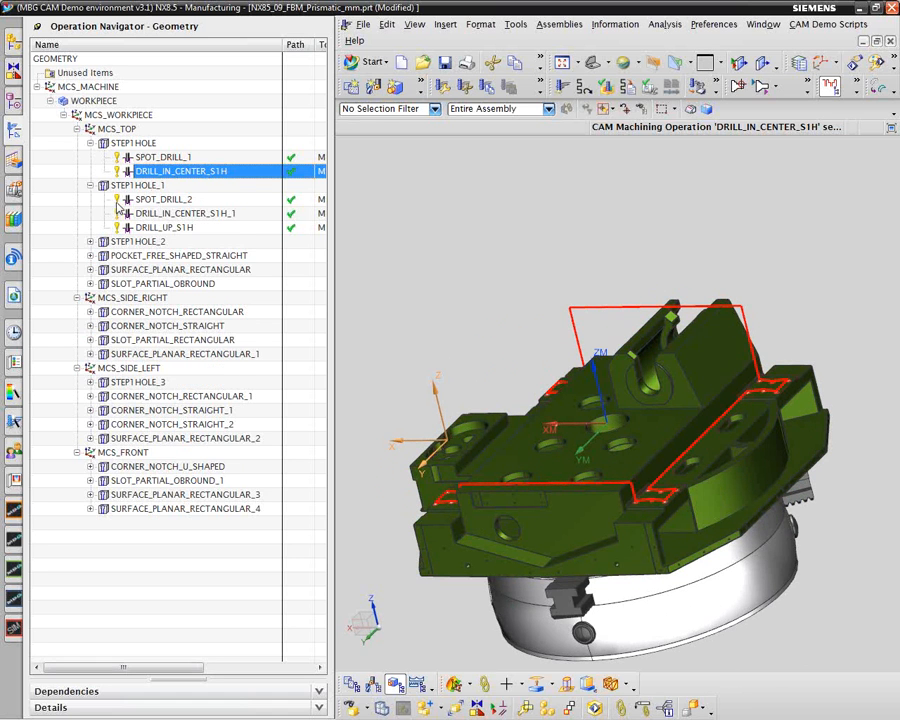
{"action": "left_click", "coordinate": [140, 186]}
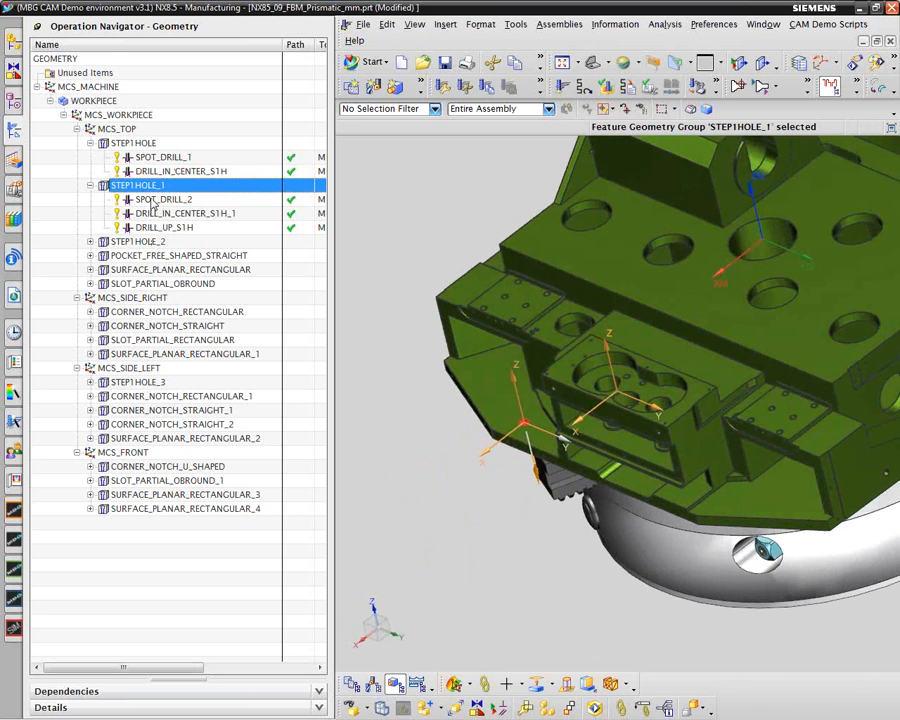
{"action": "key", "text": "Down"}
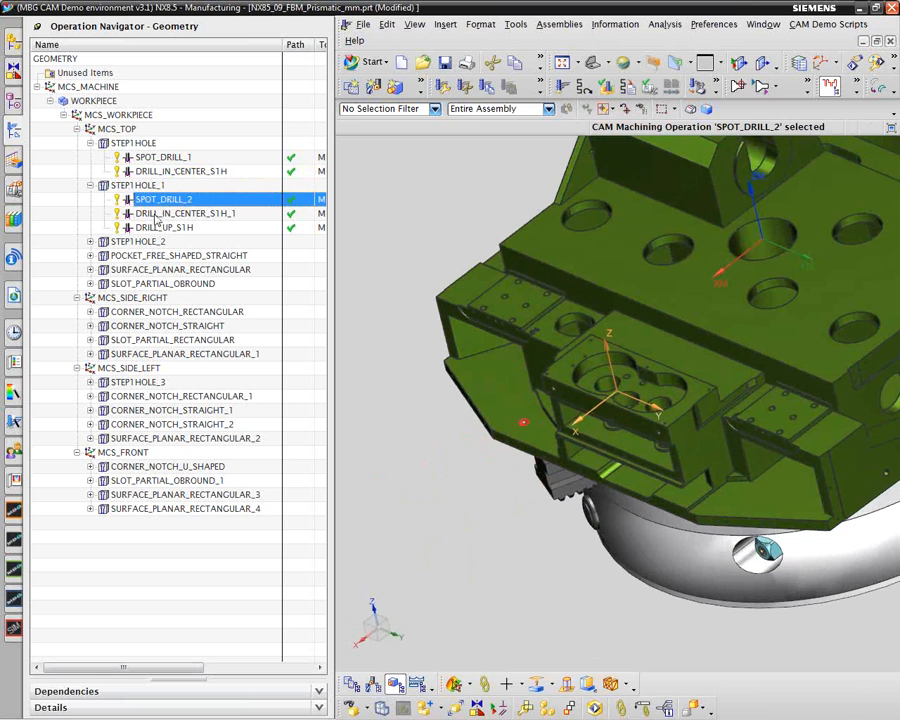
{"action": "key", "text": "Down"}
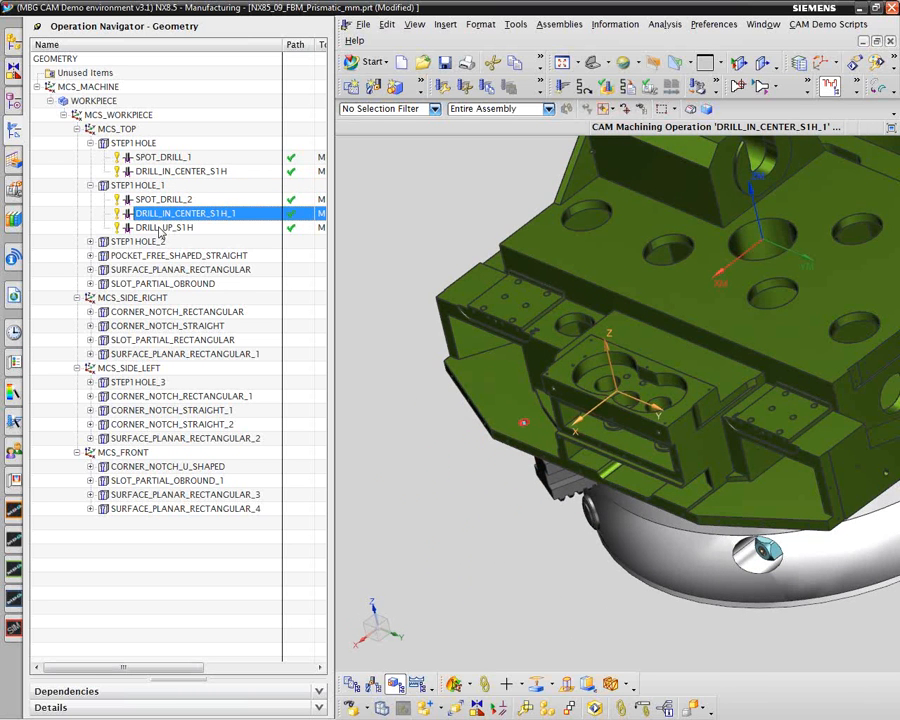
{"action": "key", "text": "Down"}
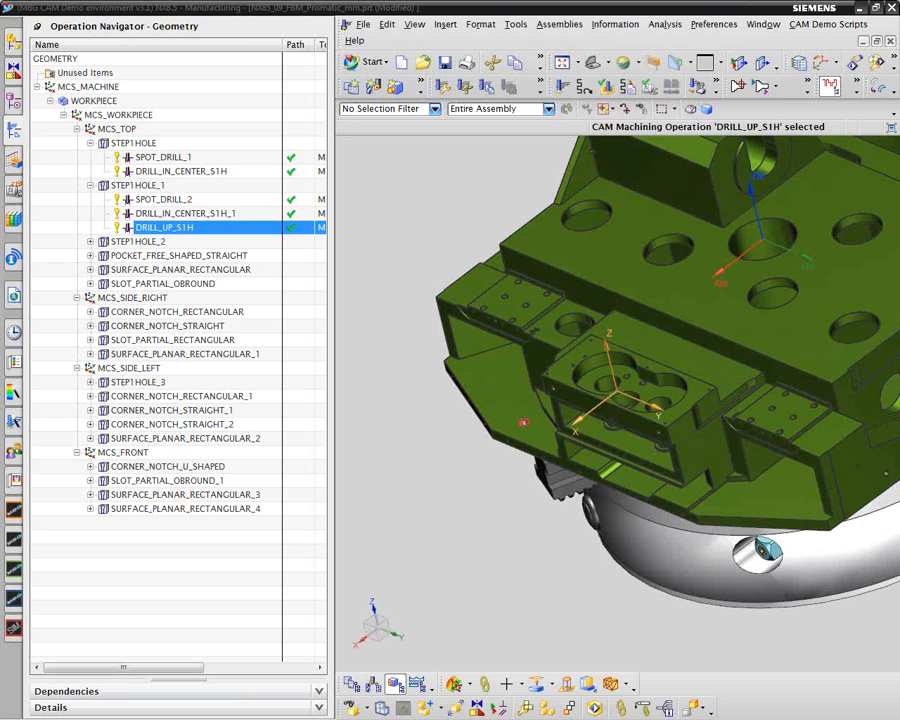
{"action": "key", "text": "Home"}
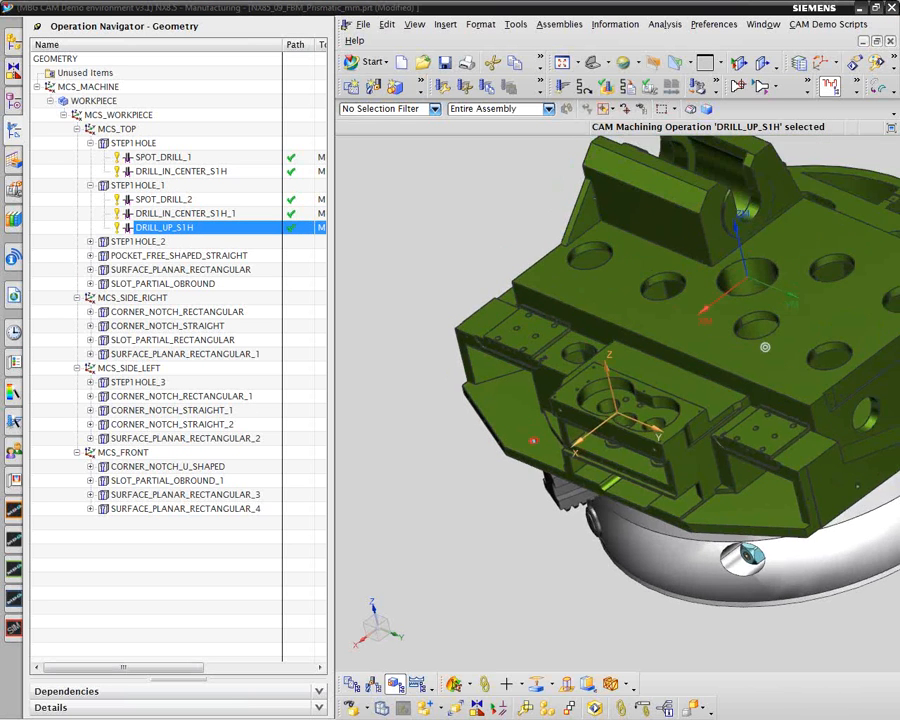
{"action": "left_click", "coordinate": [91, 186]}
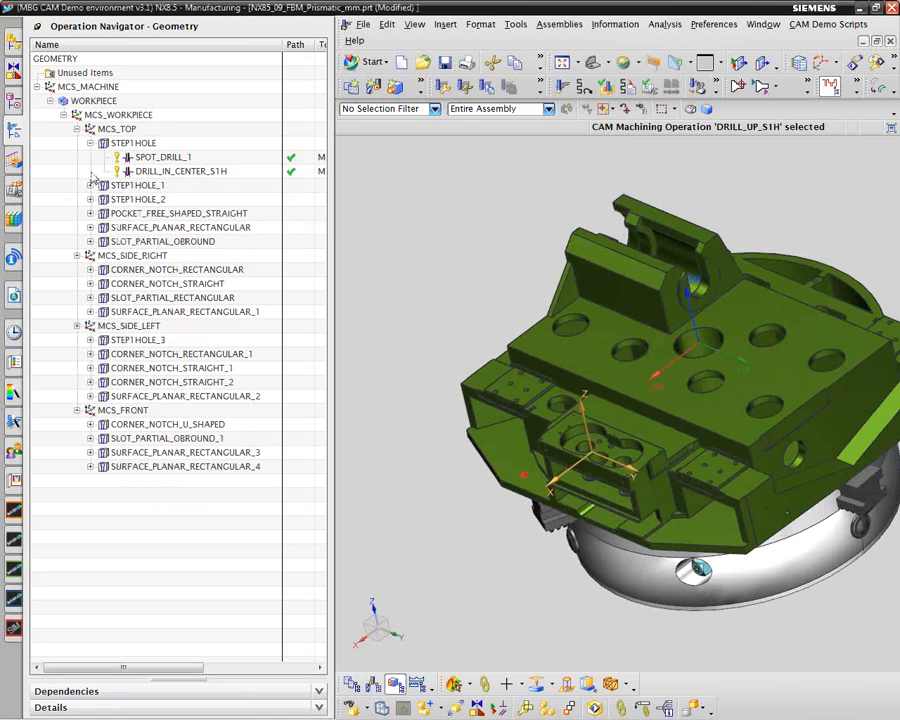
{"action": "left_click", "coordinate": [90, 143]}
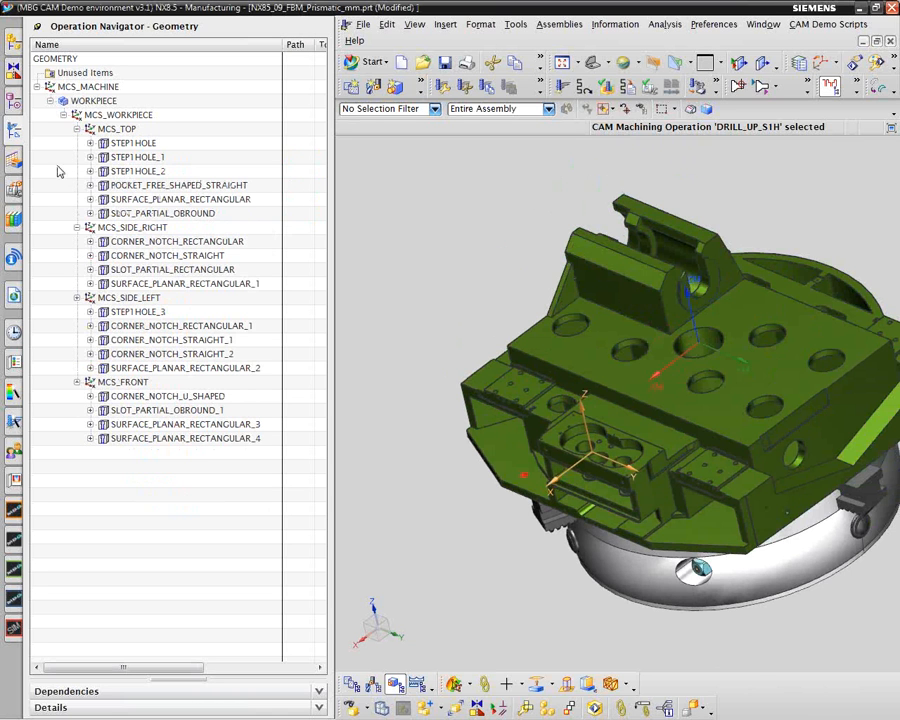
Open the Machining Feature Navigator, expand all features and widen the navigator to reveal the Operation column
{"action": "left_click", "coordinate": [14, 160]}
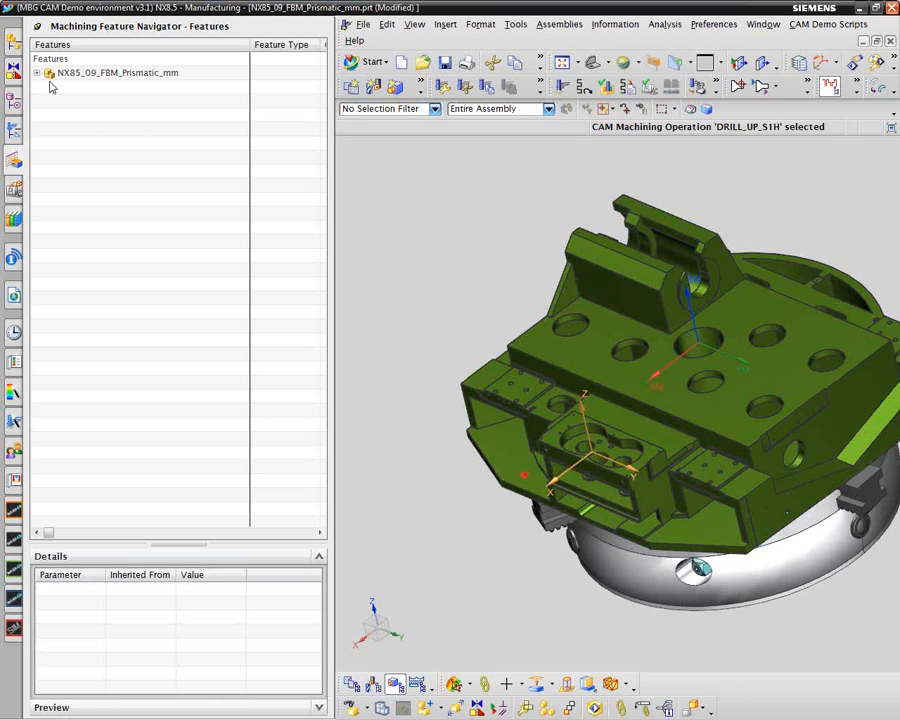
{"action": "right_click", "coordinate": [40, 117]}
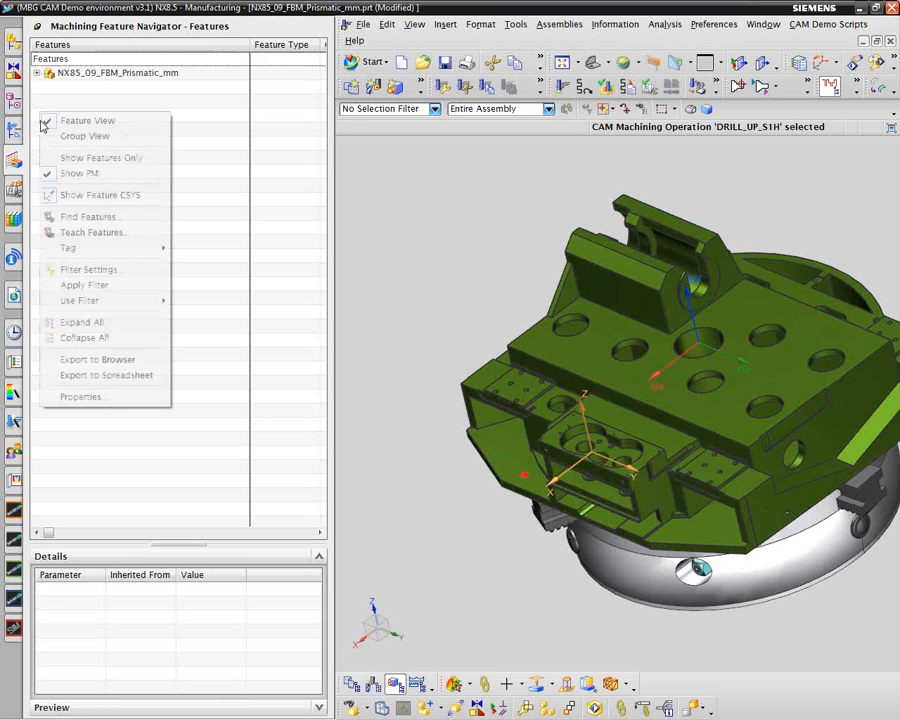
{"action": "left_click", "coordinate": [82, 322]}
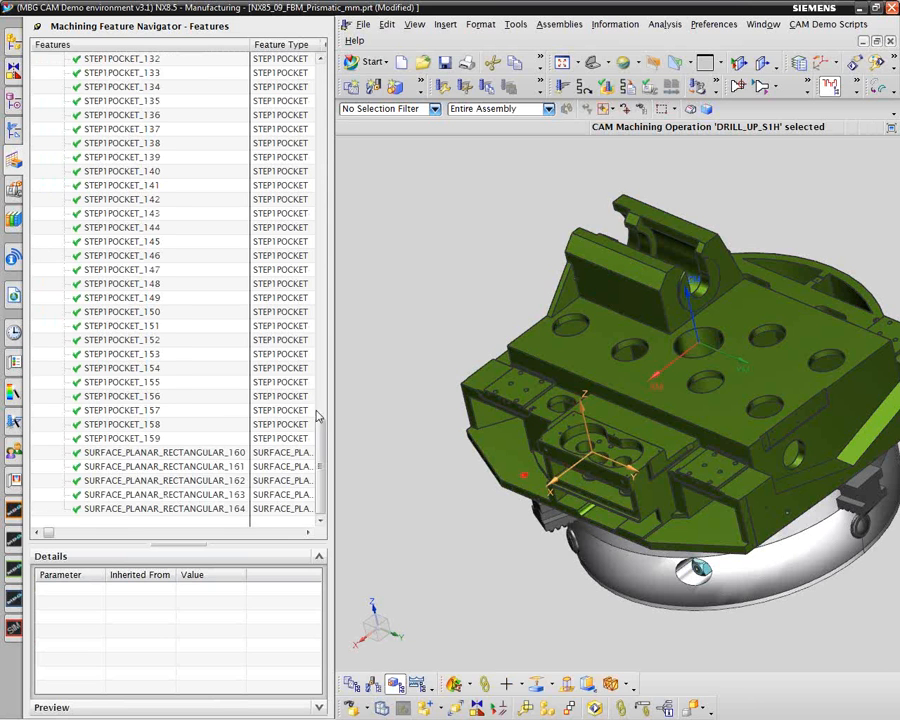
{"action": "left_click_drag", "start_coordinate": [323, 430], "coordinate": [338, 78]}
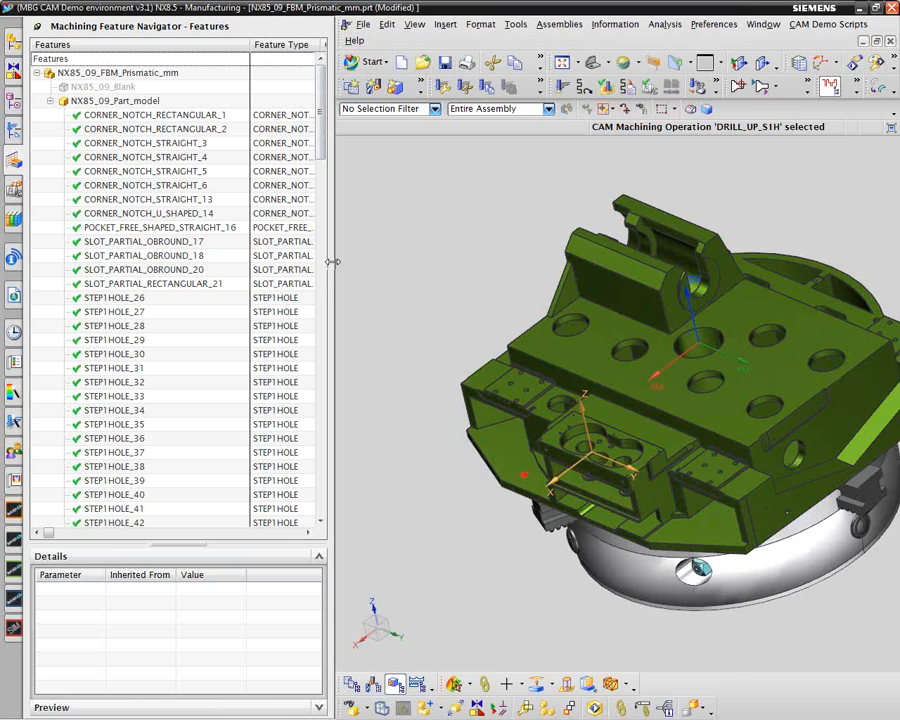
{"action": "left_click_drag", "start_coordinate": [333, 262], "coordinate": [370, 251]}
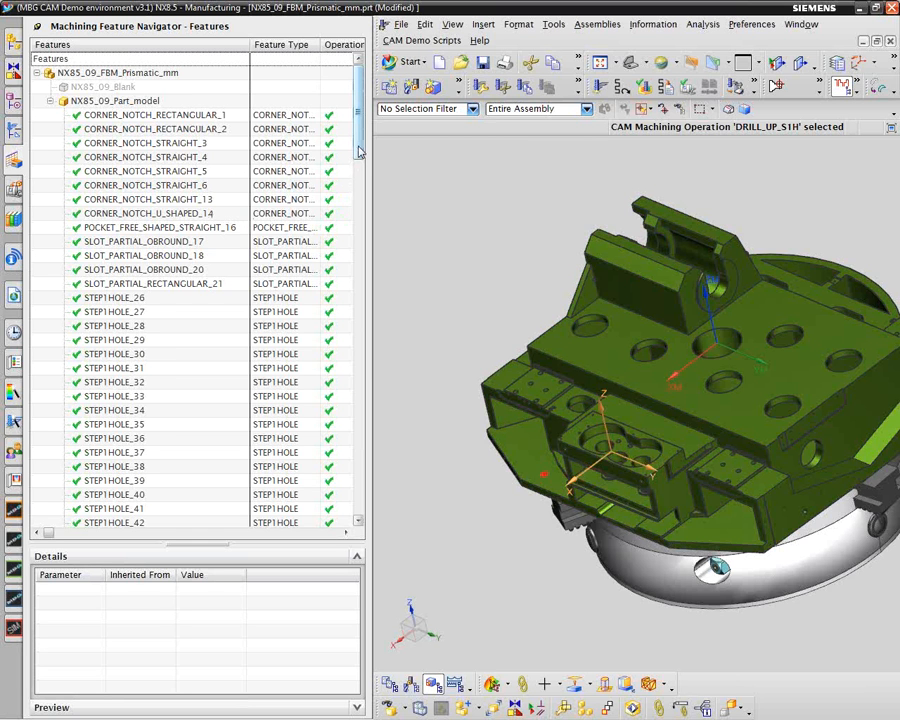
Examine CORNER_NOTCH_STRAIGHT_6, CORNER_NOTCH_STRAIGHT_13 and POCKET_FREE_SHAPED_STRAIGHT_16 with their attributes and locations on the part
{"action": "scroll", "coordinate": [360, 150], "scroll_direction": "down", "scroll_amount": 1}
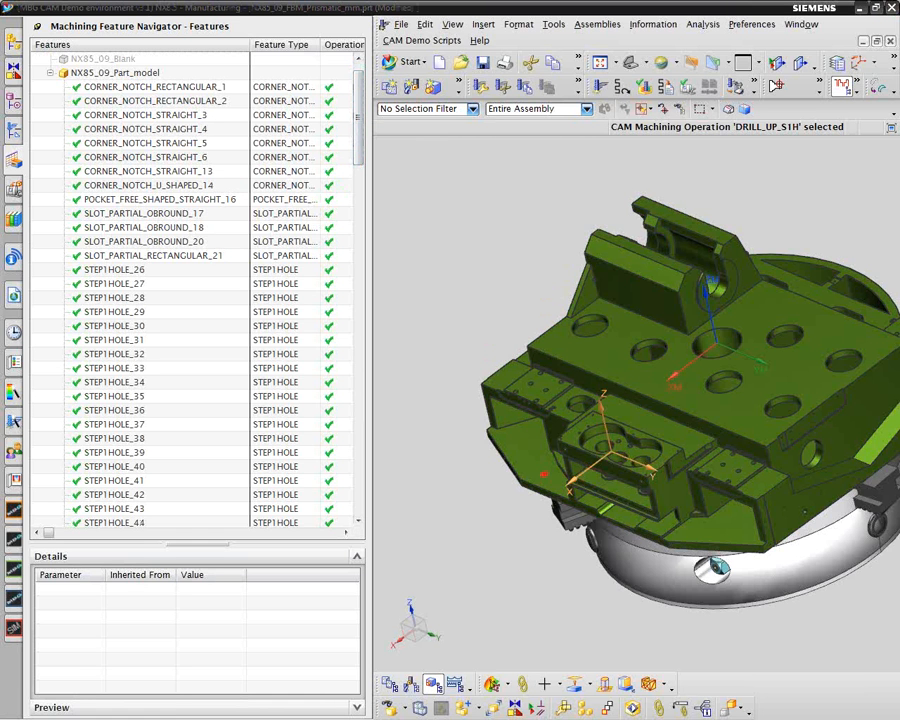
{"action": "left_click", "coordinate": [115, 157]}
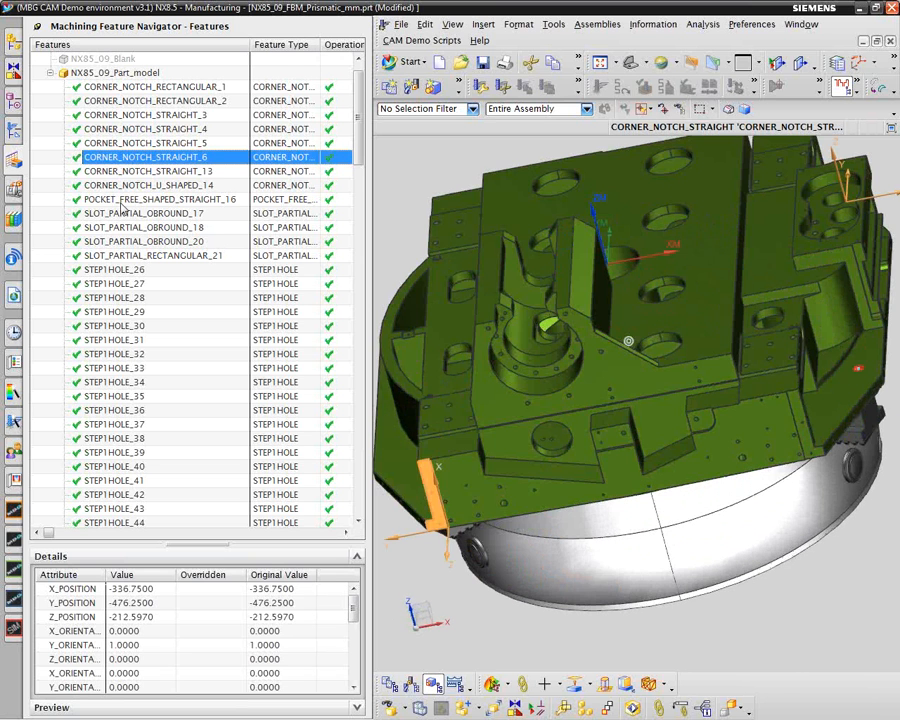
{"action": "key", "text": "Down"}
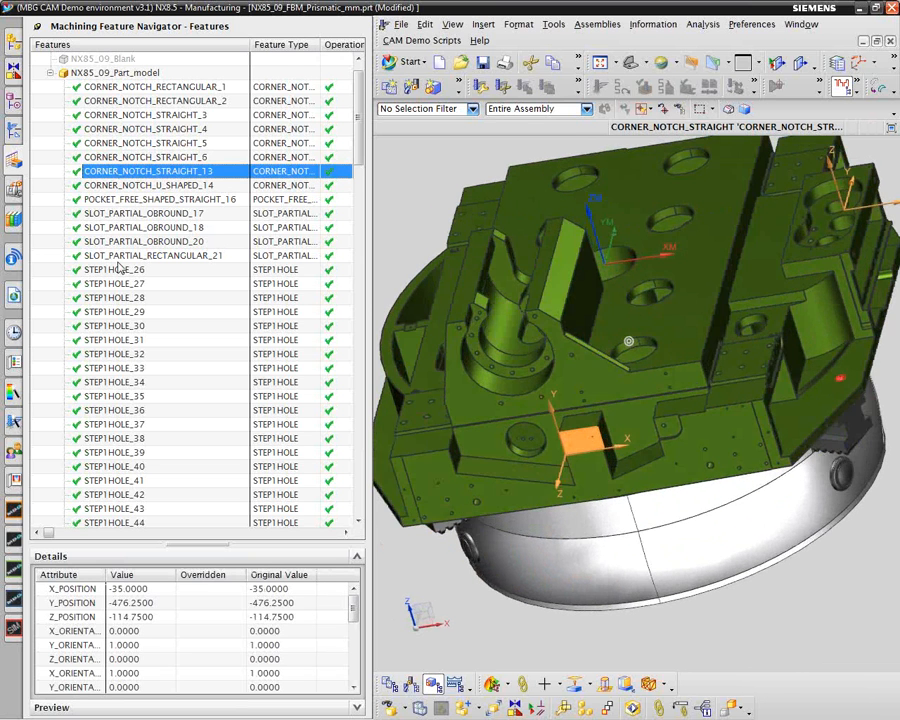
{"action": "left_click", "coordinate": [113, 201]}
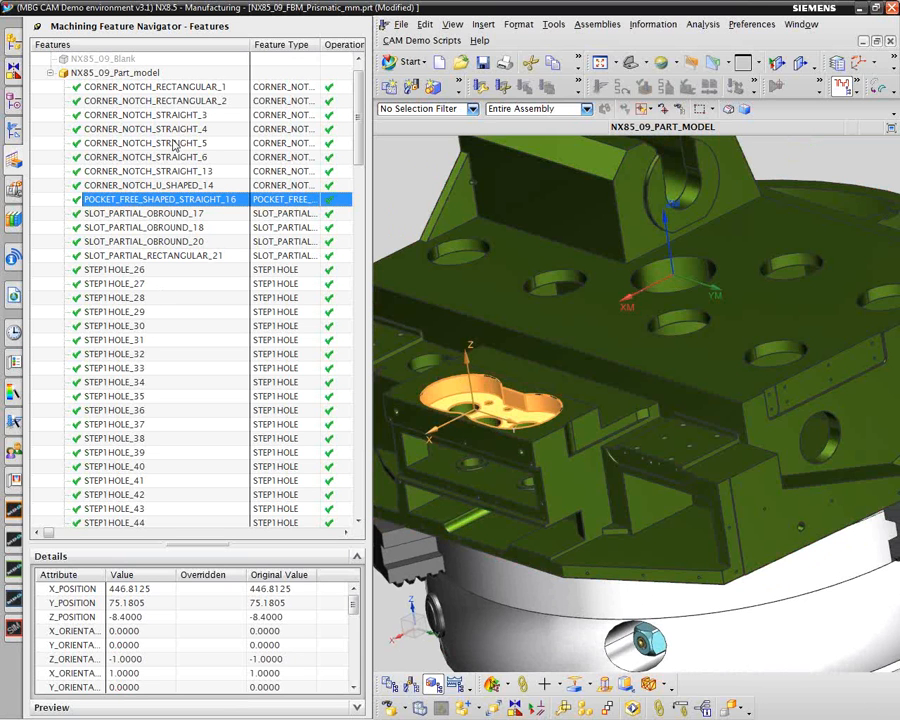
Examine STEP1HOLE_26 and the commands available for it, leave it unchanged, and look through the hole and pocket features in the list
{"action": "left_click", "coordinate": [125, 270]}
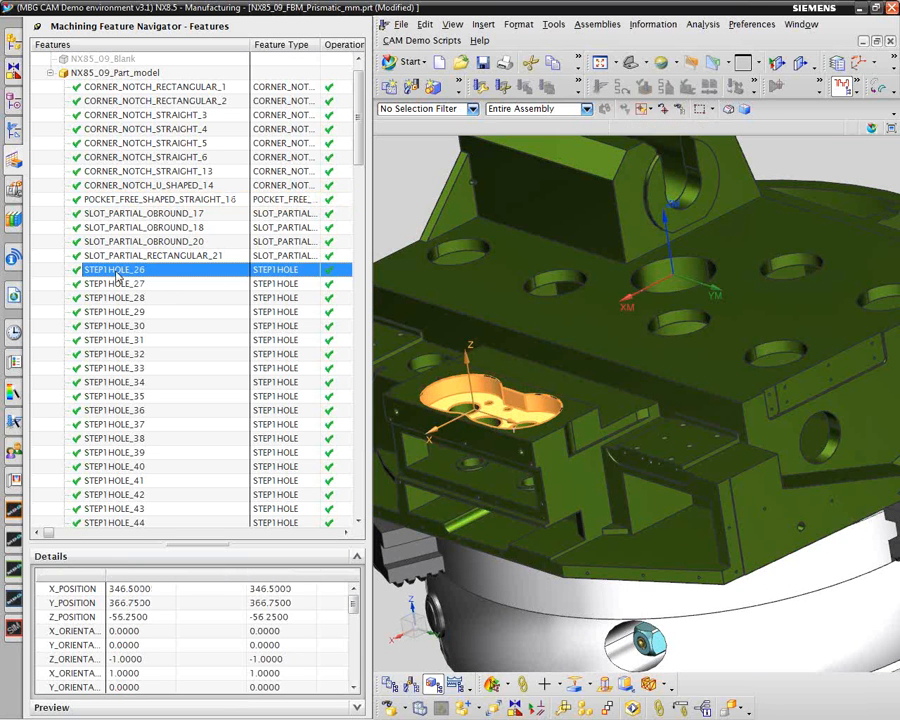
{"action": "right_click", "coordinate": [134, 280]}
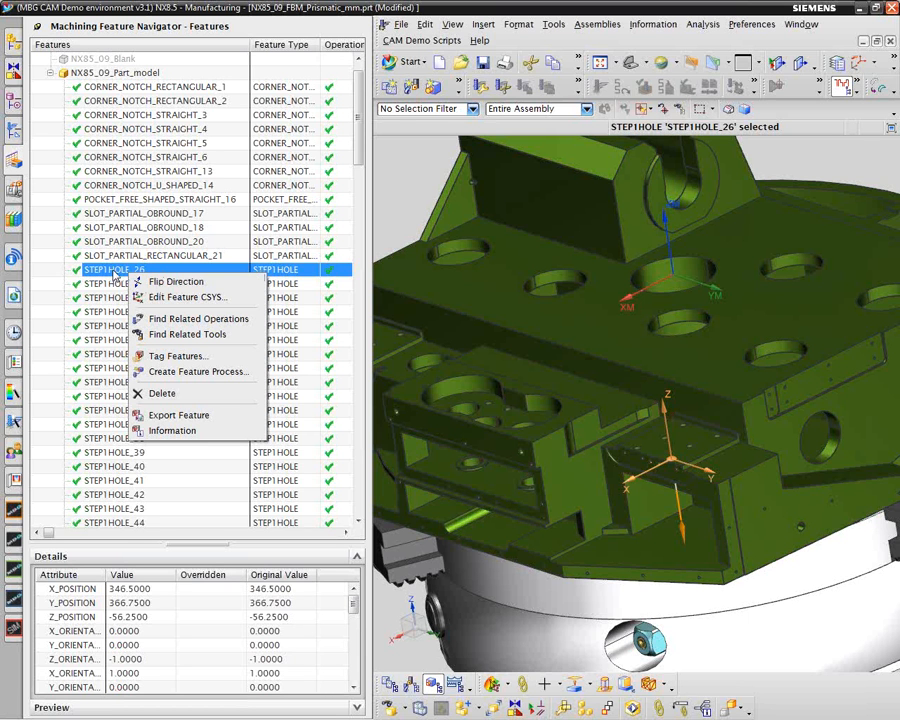
{"action": "left_click", "coordinate": [50, 337]}
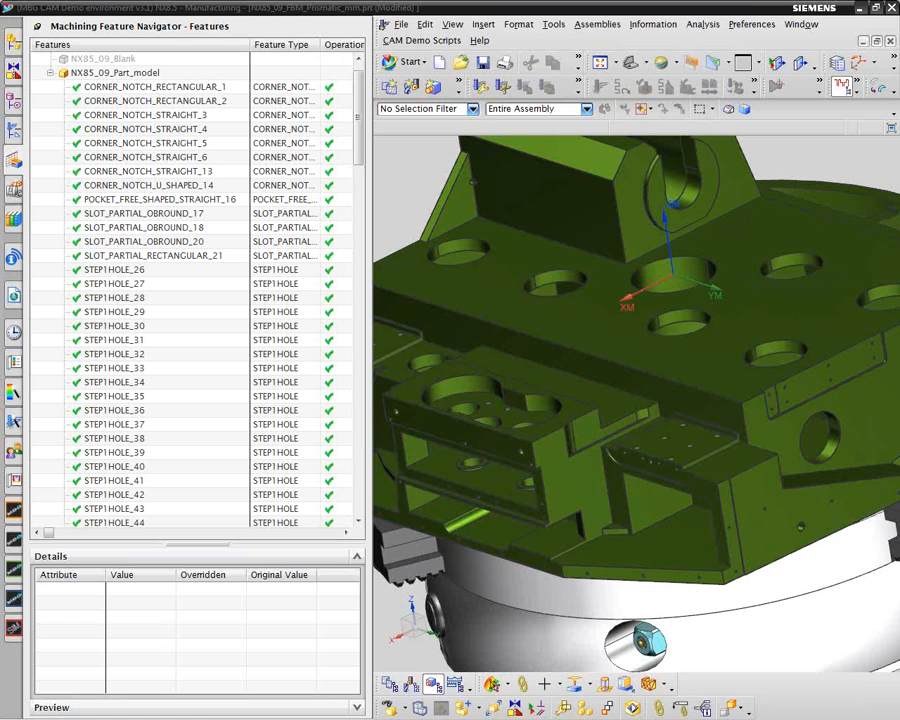
{"action": "left_click_drag", "start_coordinate": [359, 123], "coordinate": [362, 216]}
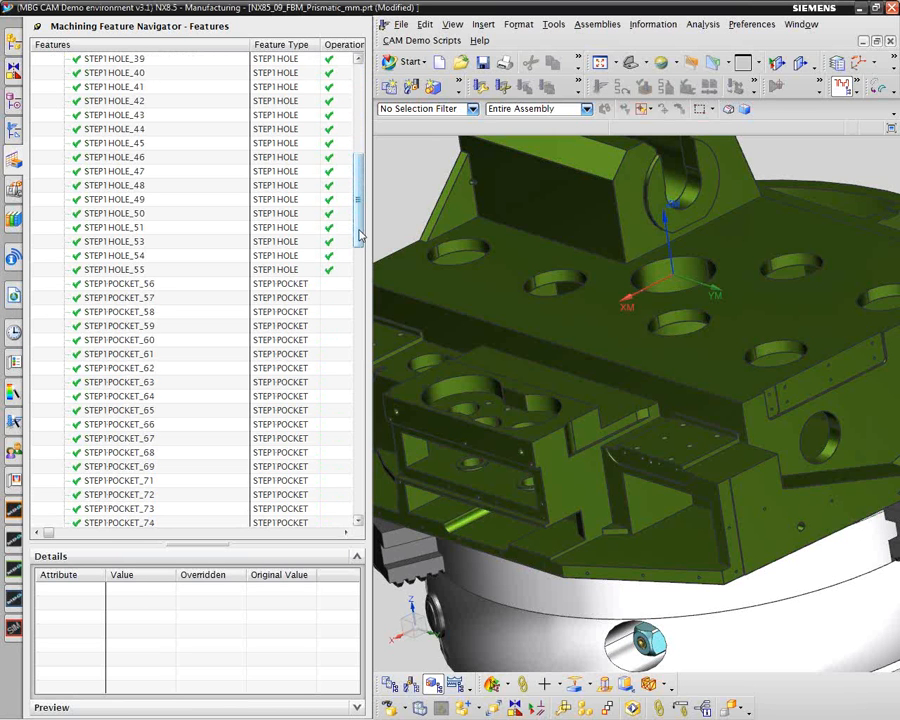
Examine the attributes of STEP1POCKET_56 in an enlarged Details area, focusing on DEPTH and DIAMETER_1
{"action": "left_click_drag", "start_coordinate": [360, 235], "coordinate": [360, 276]}
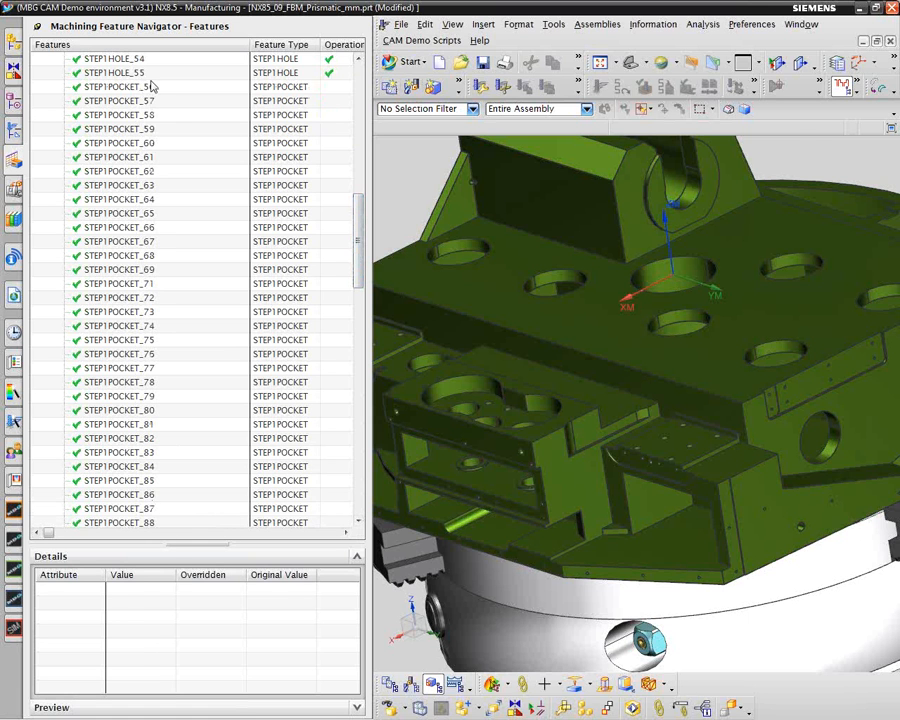
{"action": "left_click", "coordinate": [108, 89]}
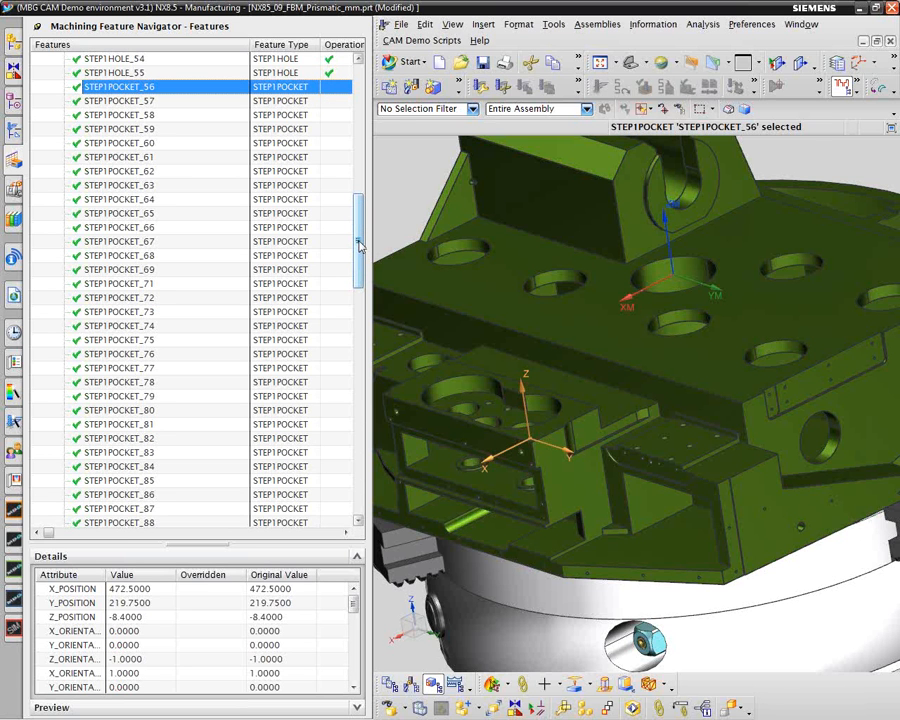
{"action": "scroll", "coordinate": [359, 246], "scroll_direction": "down", "scroll_amount": 4}
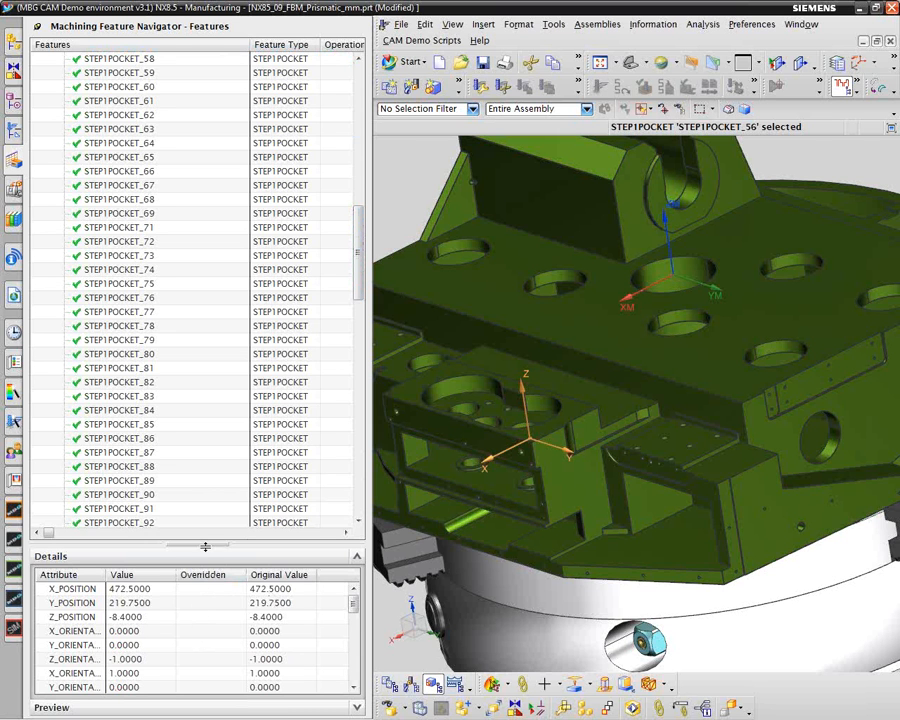
{"action": "left_click_drag", "start_coordinate": [203, 544], "coordinate": [200, 360]}
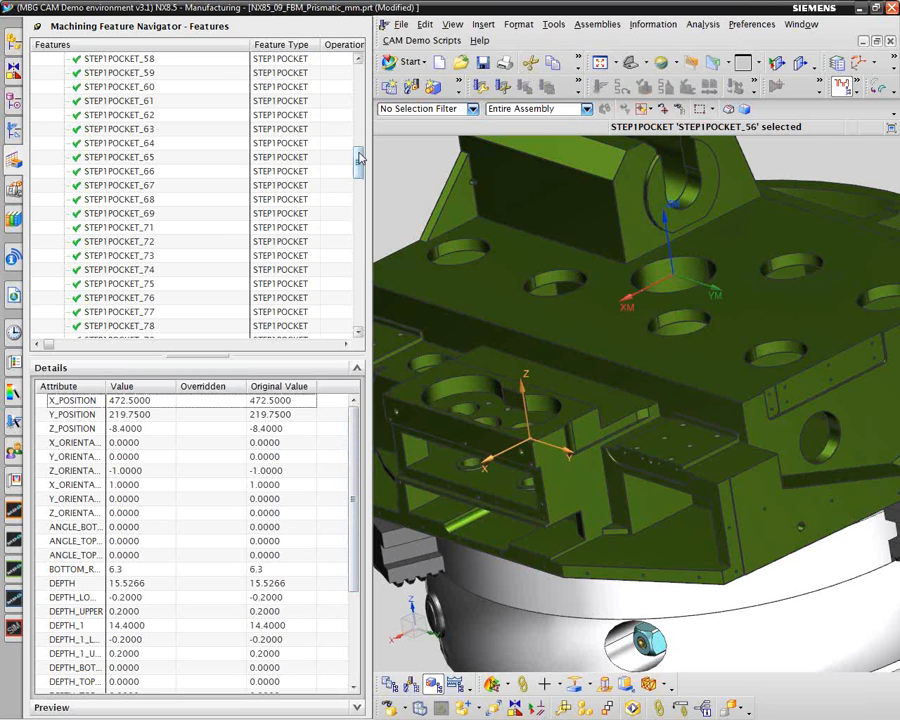
{"action": "left_click_drag", "start_coordinate": [360, 155], "coordinate": [359, 141]}
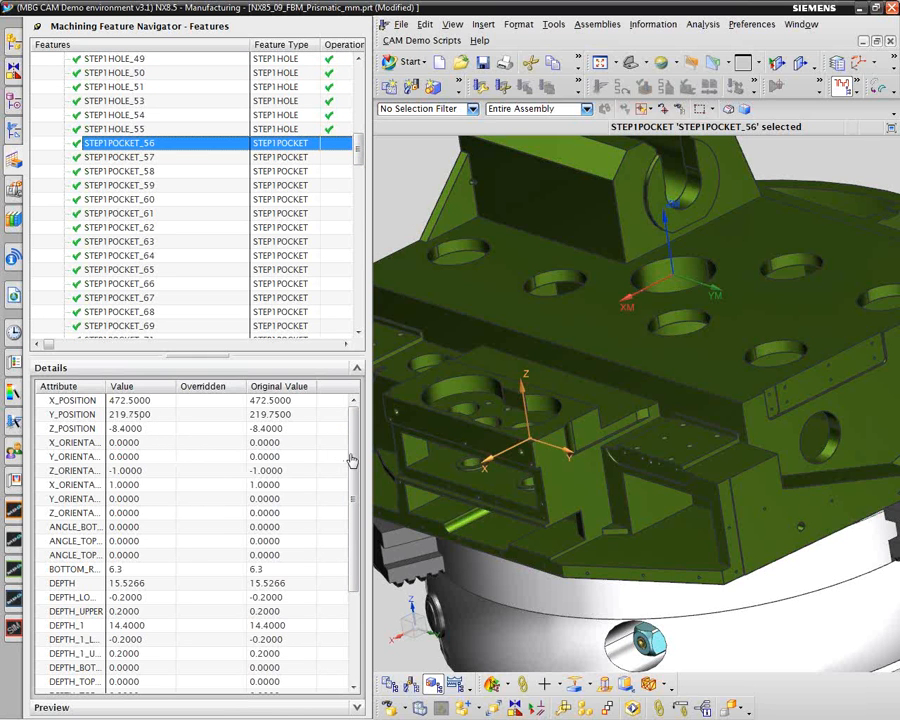
{"action": "left_click_drag", "start_coordinate": [354, 457], "coordinate": [352, 498]}
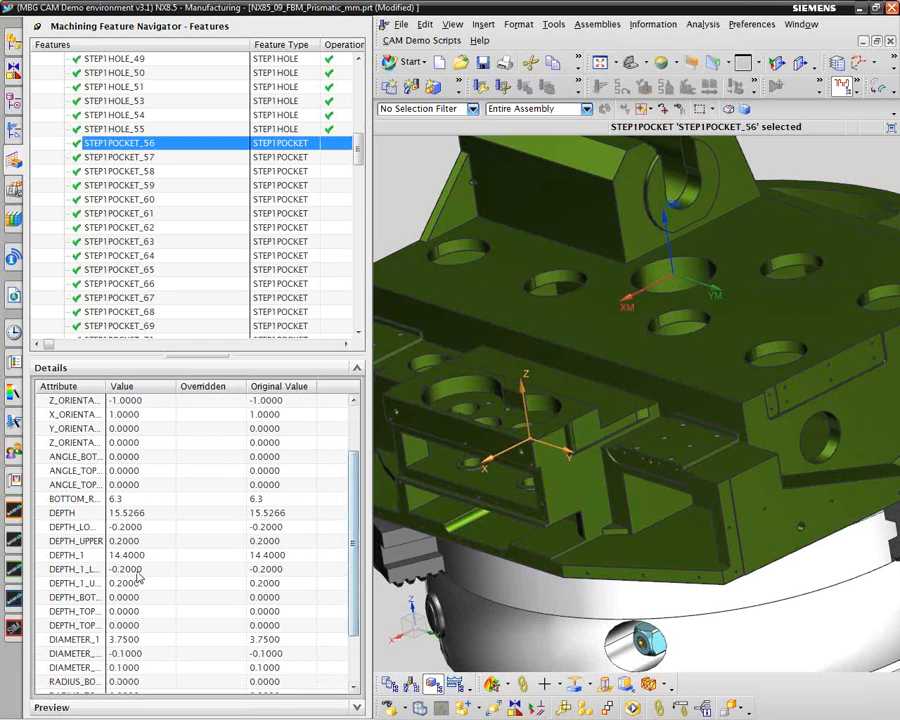
{"action": "left_click", "coordinate": [138, 514]}
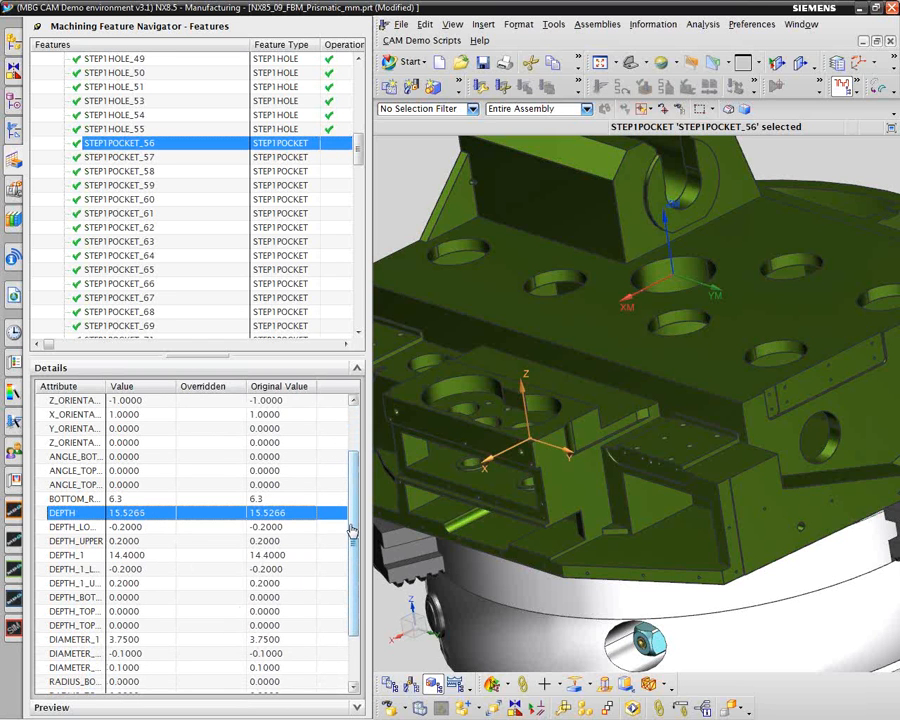
{"action": "left_click_drag", "start_coordinate": [352, 533], "coordinate": [309, 583]}
{"action": "left_click", "coordinate": [209, 569]}
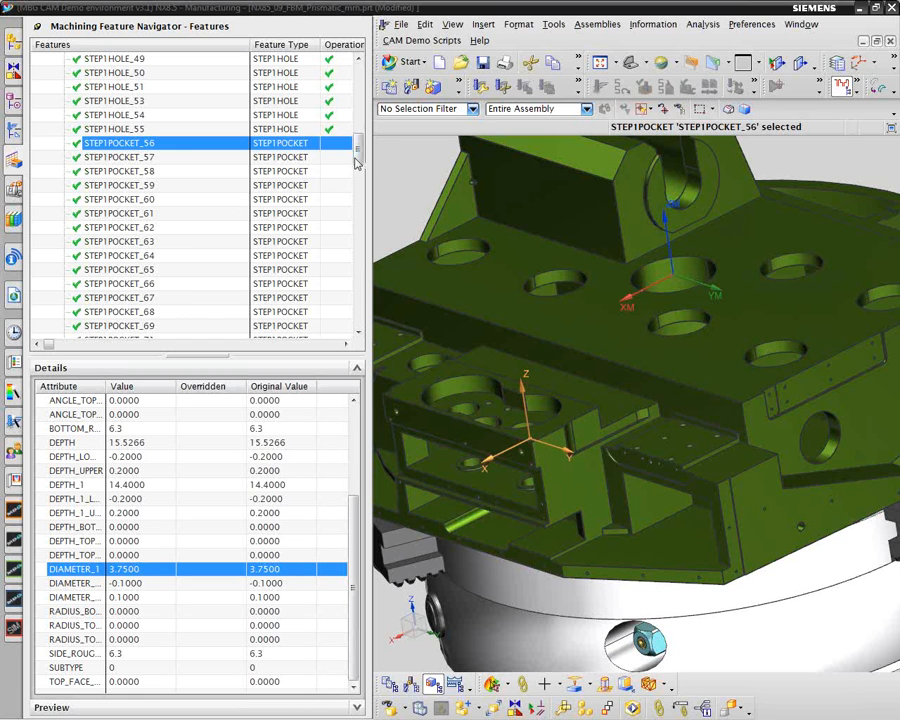
Create a Rule Based feature process for STEP1POCKET_56 through STEP1POCKET_159 with the MillDrill knowledge library and Automatic geometry location
{"action": "left_click_drag", "start_coordinate": [358, 150], "coordinate": [362, 310]}
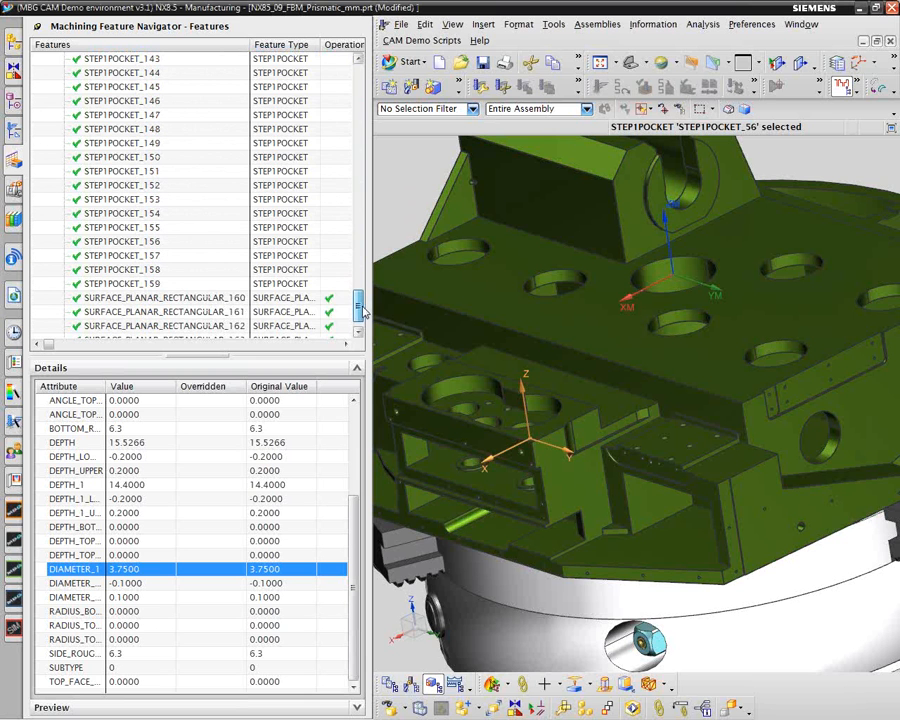
{"action": "left_click", "coordinate": [206, 272], "text": "shift"}
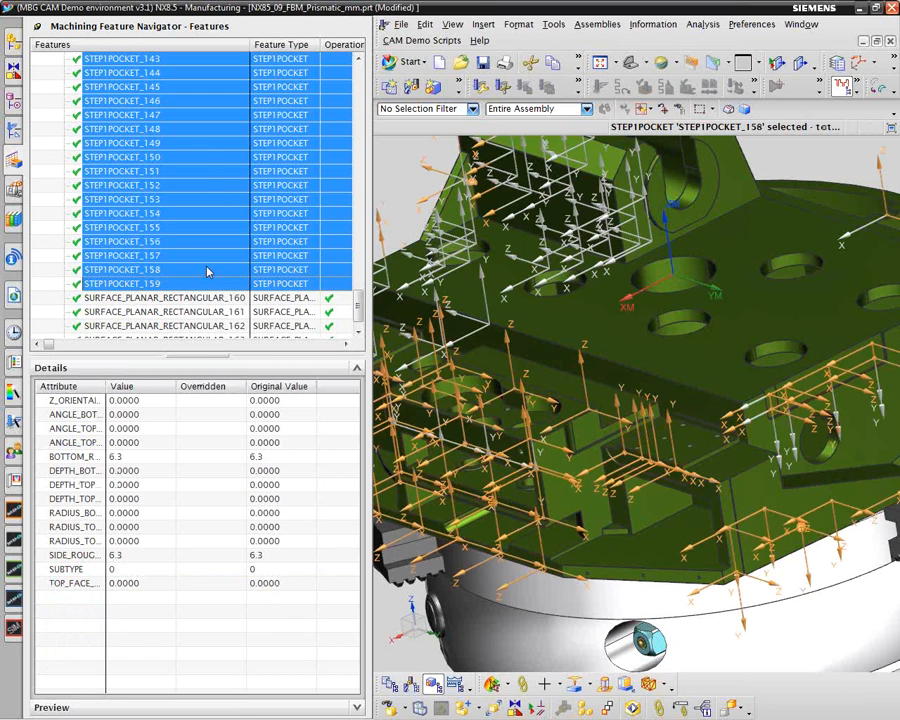
{"action": "right_click", "coordinate": [189, 160]}
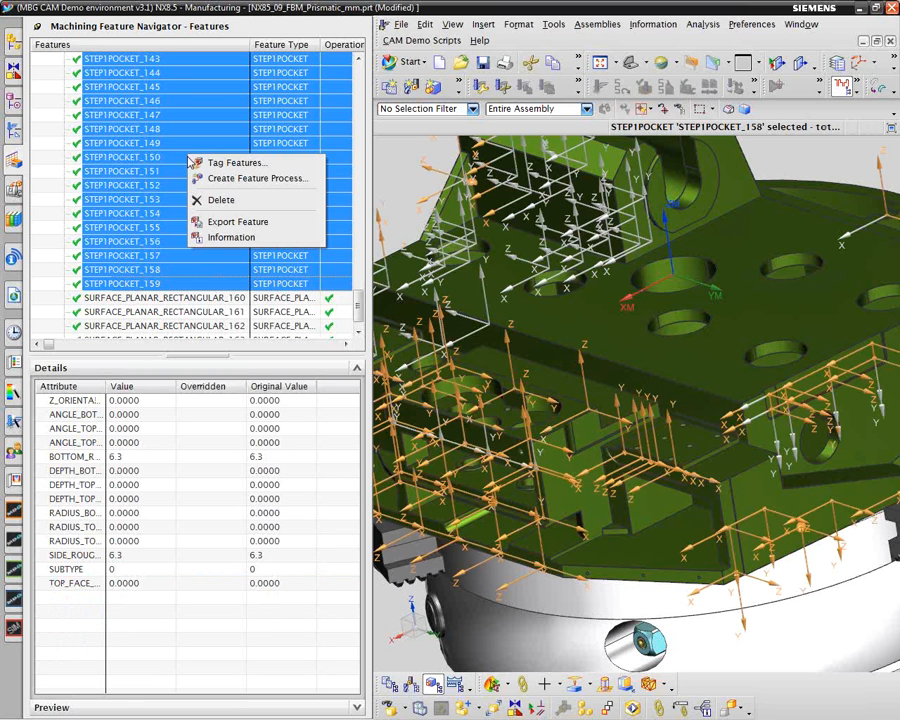
{"action": "left_click", "coordinate": [250, 179]}
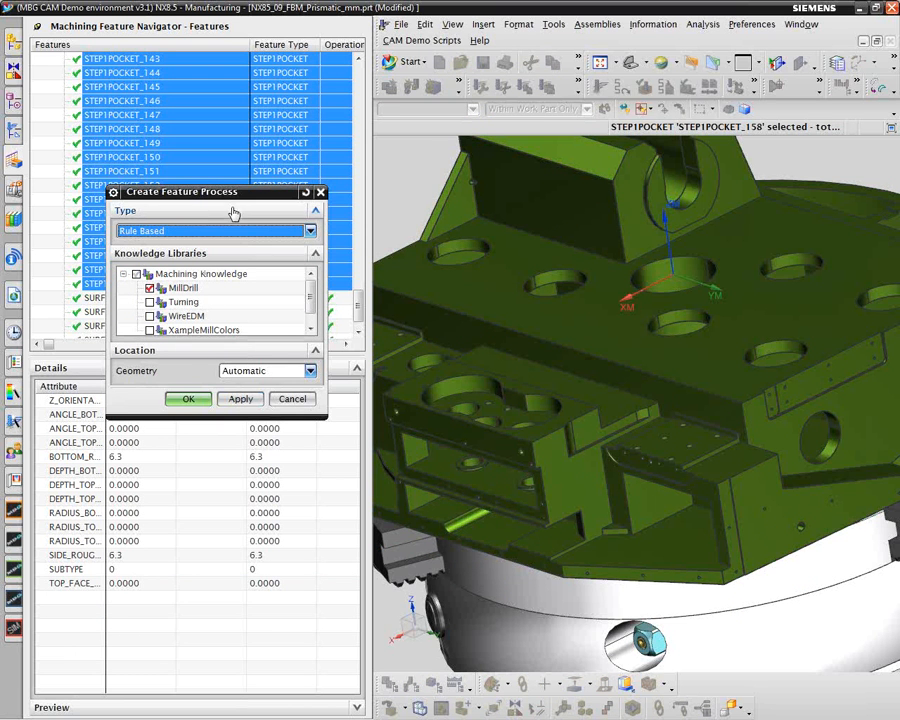
{"action": "left_click", "coordinate": [310, 232]}
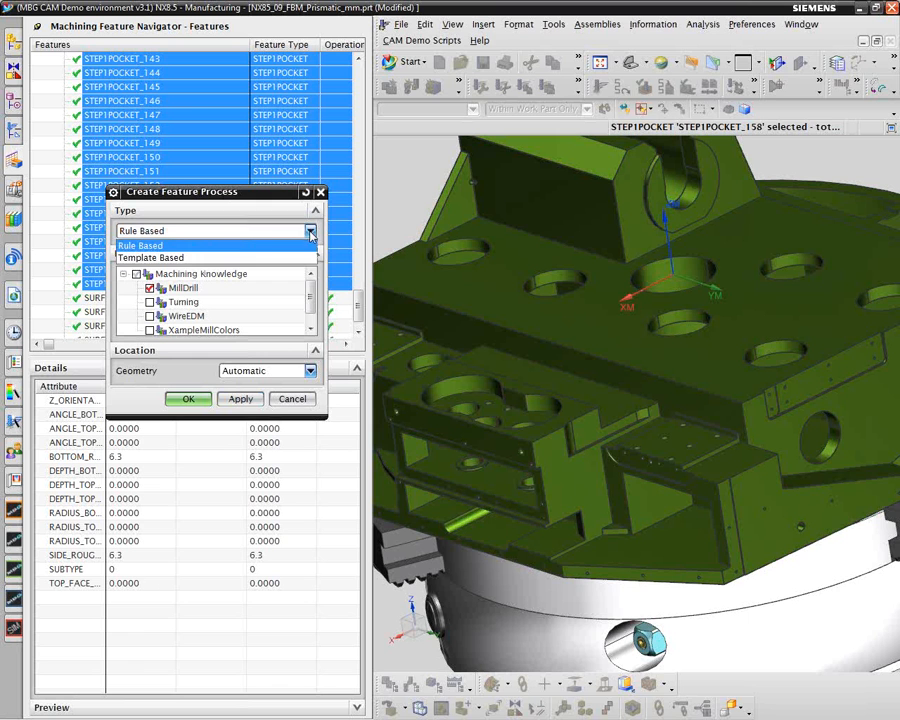
{"action": "left_click", "coordinate": [175, 249]}
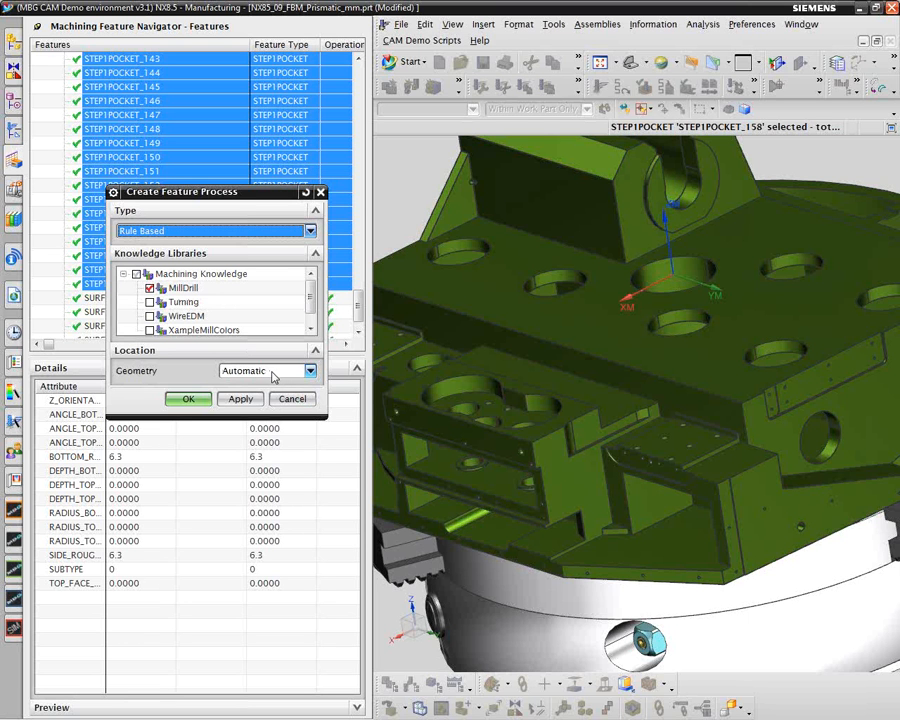
{"action": "left_click", "coordinate": [190, 400]}
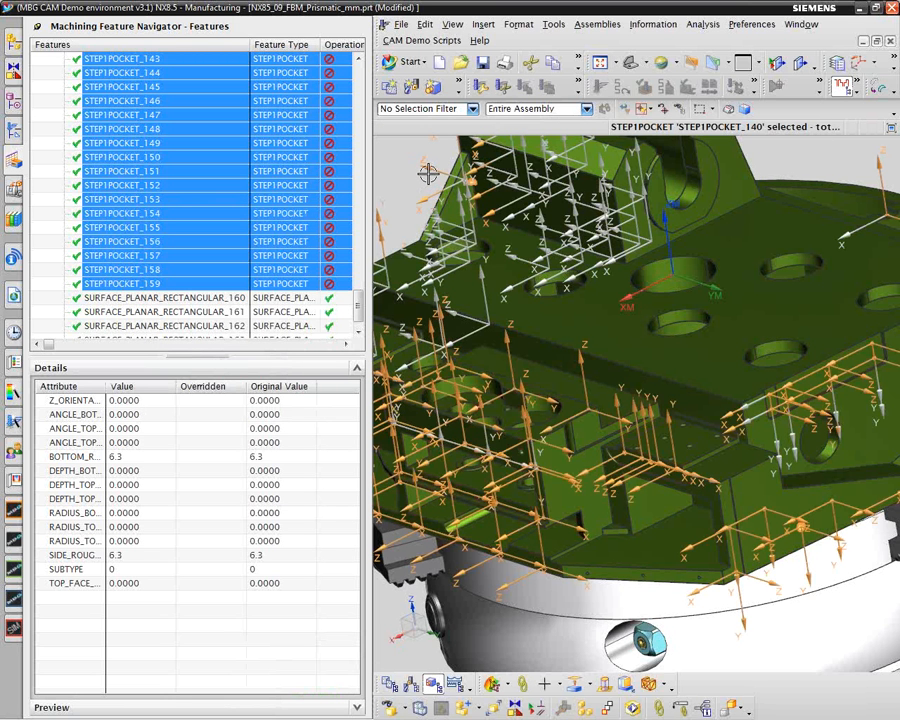
Examine the part from another side and check the operation status of the STEP1POCKET features in the list
{"action": "middle_click_drag", "start_coordinate": [428, 172], "coordinate": [424, 213]}
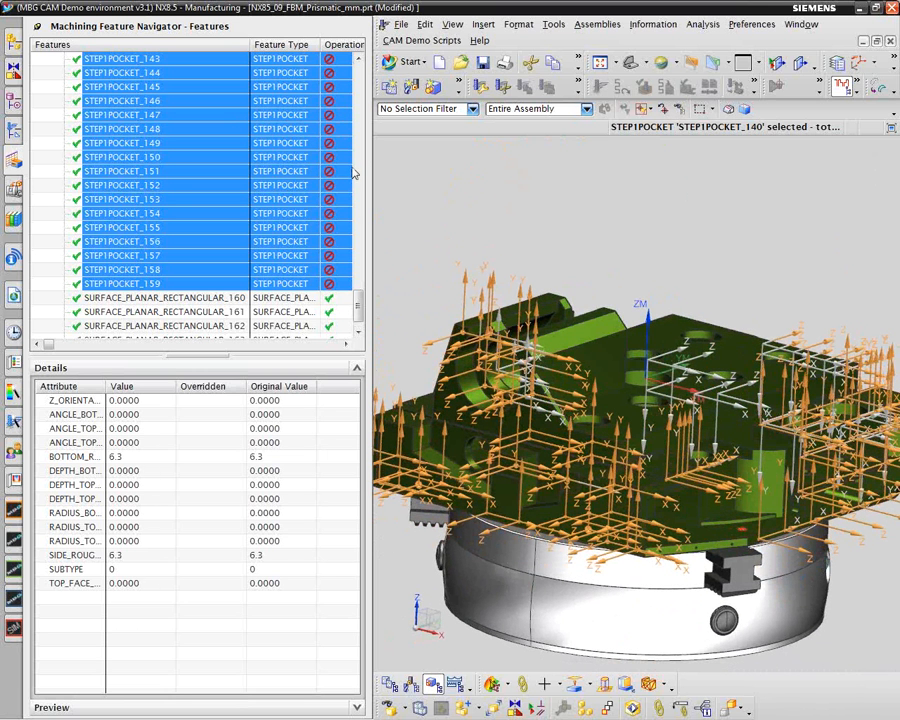
{"action": "left_click", "coordinate": [189, 161]}
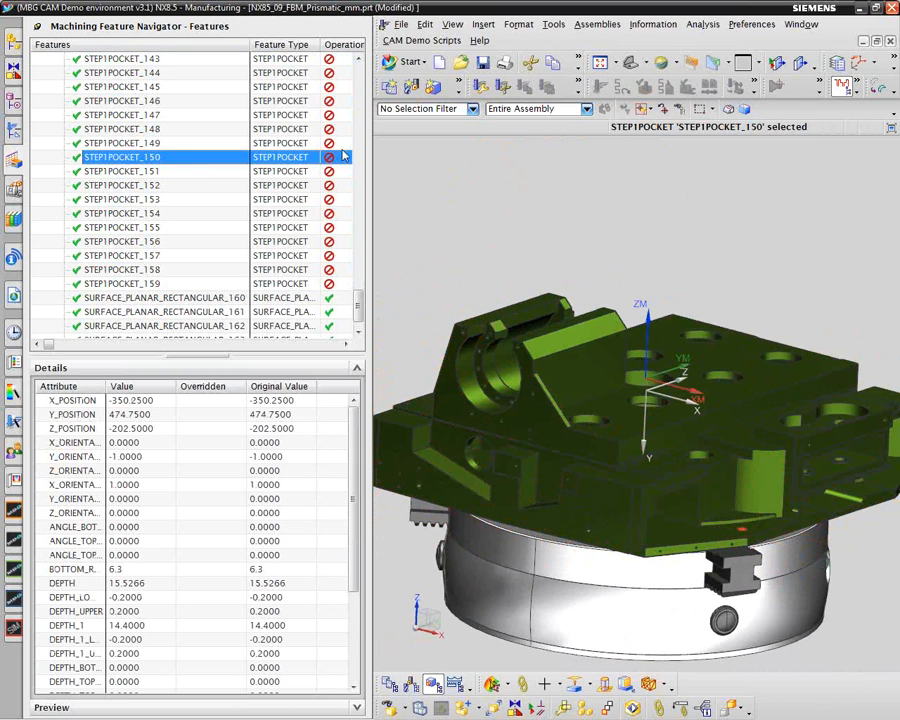
{"action": "scroll", "coordinate": [337, 140], "scroll_direction": "up", "scroll_amount": 3}
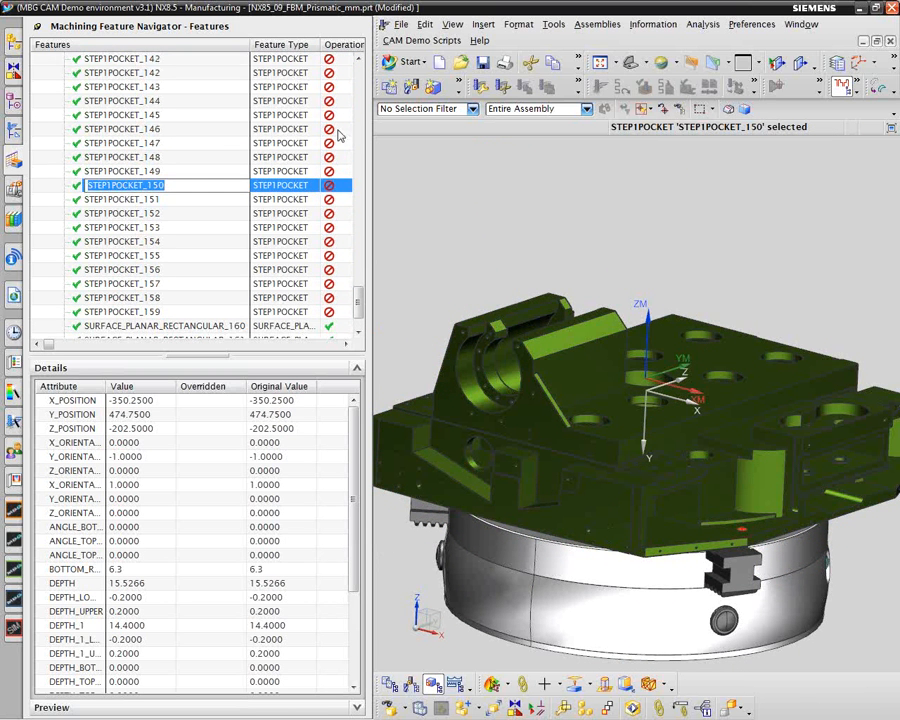
{"action": "scroll", "coordinate": [337, 140], "scroll_direction": "up", "scroll_amount": 6}
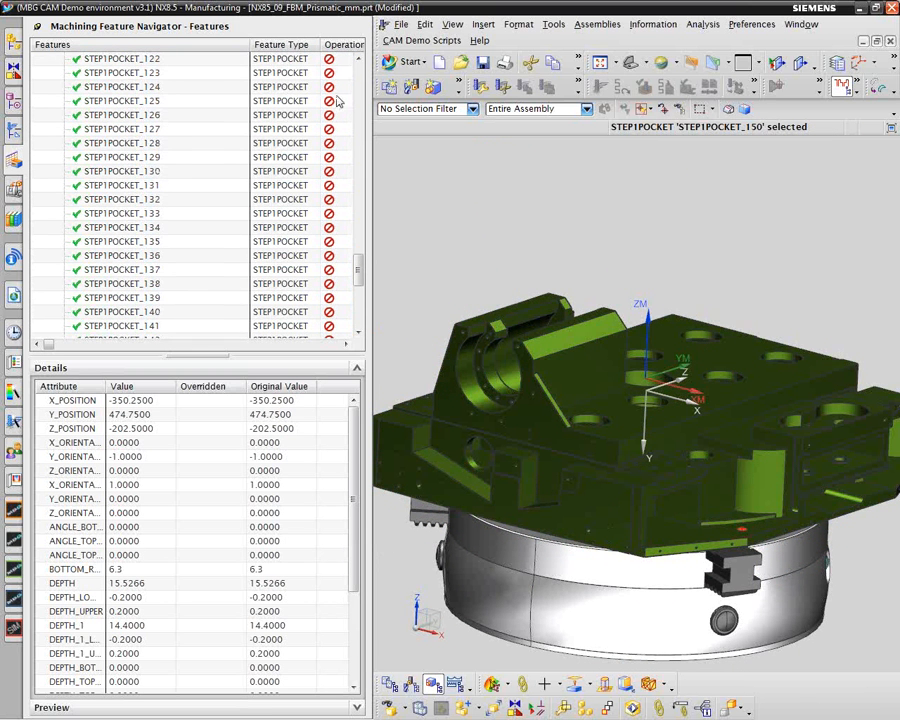
{"action": "scroll", "coordinate": [337, 87], "scroll_direction": "up", "scroll_amount": 4}
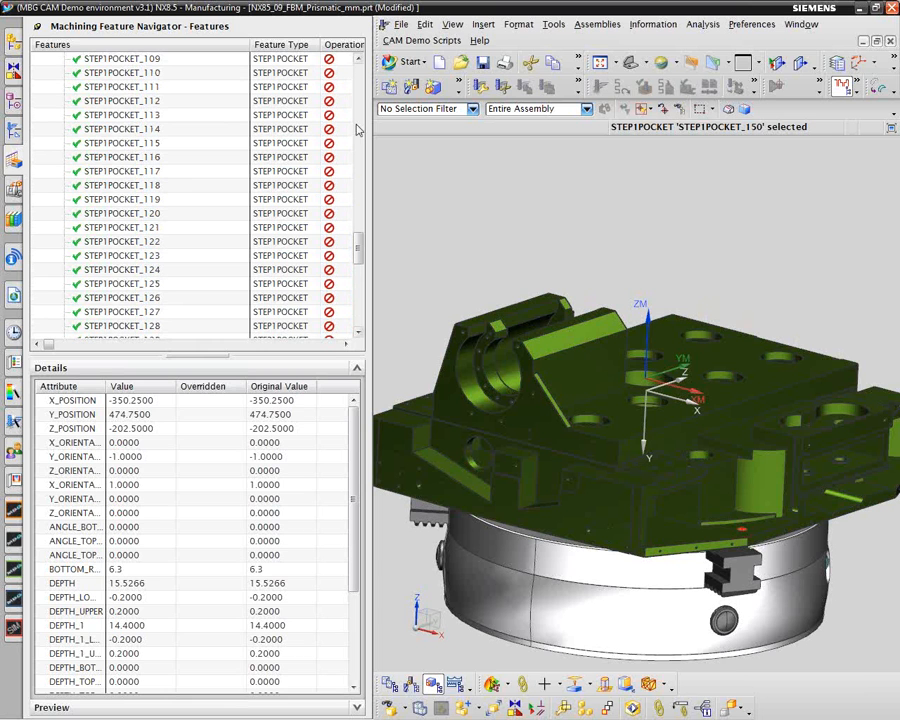
Return to the geometry view of the Operation Navigator and examine the operations inside the STEP1POCKET group under MCS_TOP
{"action": "left_click", "coordinate": [11, 86]}
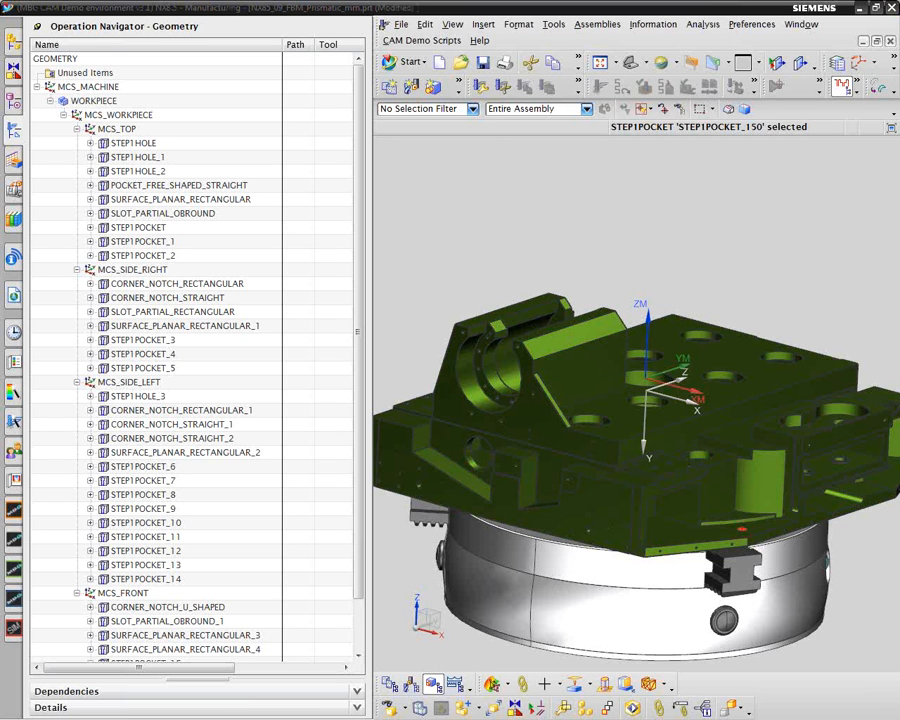
{"action": "left_click", "coordinate": [89, 227]}
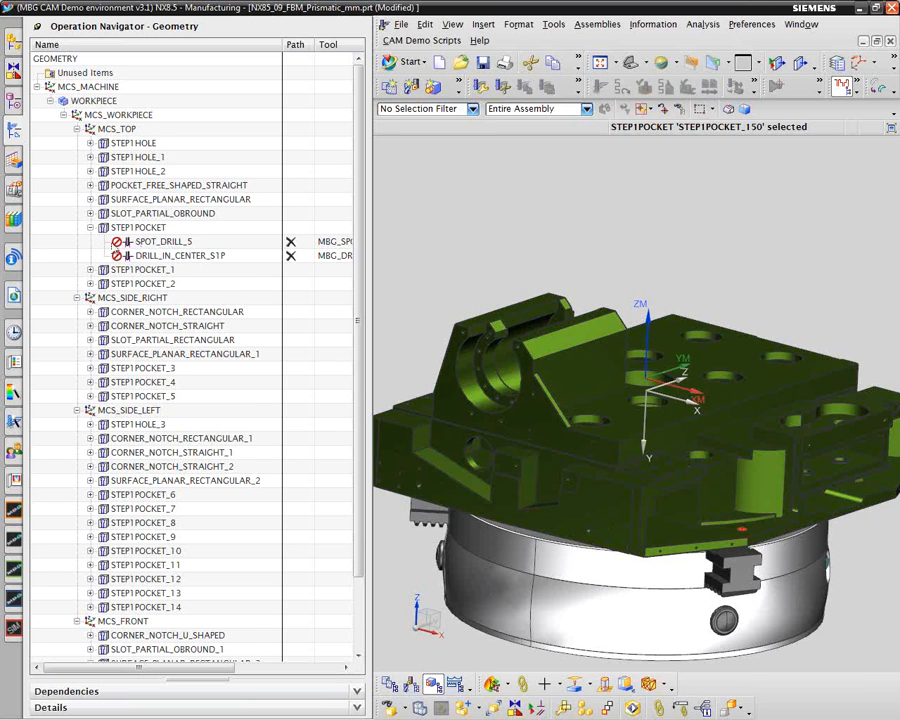
{"action": "left_click", "coordinate": [90, 228]}
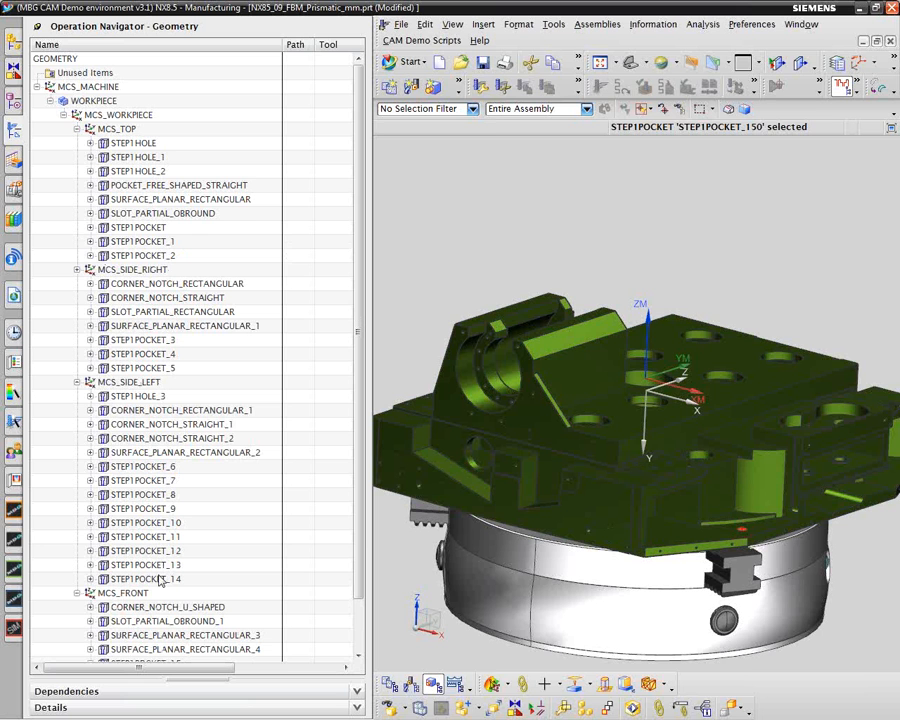
Highlight the groups STEP1POCKET through STEP1POCKET_9 under MCS_TOP, MCS_SIDE_RIGHT and MCS_SIDE_LEFT to examine their feature locations on the part
{"action": "left_click", "coordinate": [140, 228]}
{"action": "left_click", "coordinate": [150, 243], "text": "ctrl"}
{"action": "left_click", "coordinate": [150, 256], "text": "ctrl"}
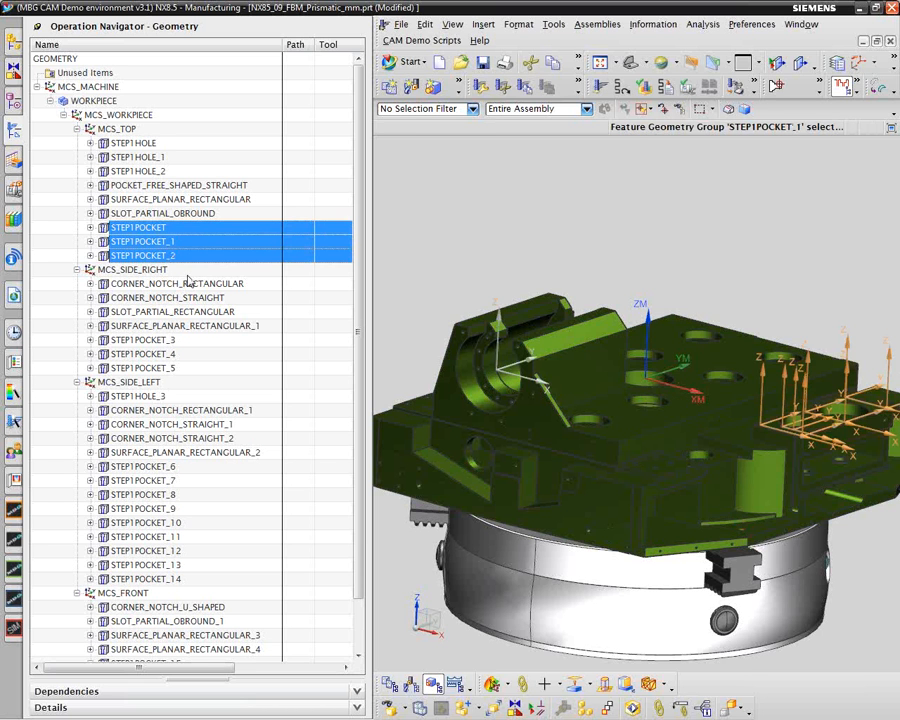
{"action": "left_click", "coordinate": [150, 340], "text": "ctrl"}
{"action": "left_click", "coordinate": [150, 354], "text": "ctrl"}
{"action": "left_click", "coordinate": [150, 368], "text": "ctrl"}
{"action": "left_click", "coordinate": [163, 467], "text": "ctrl"}
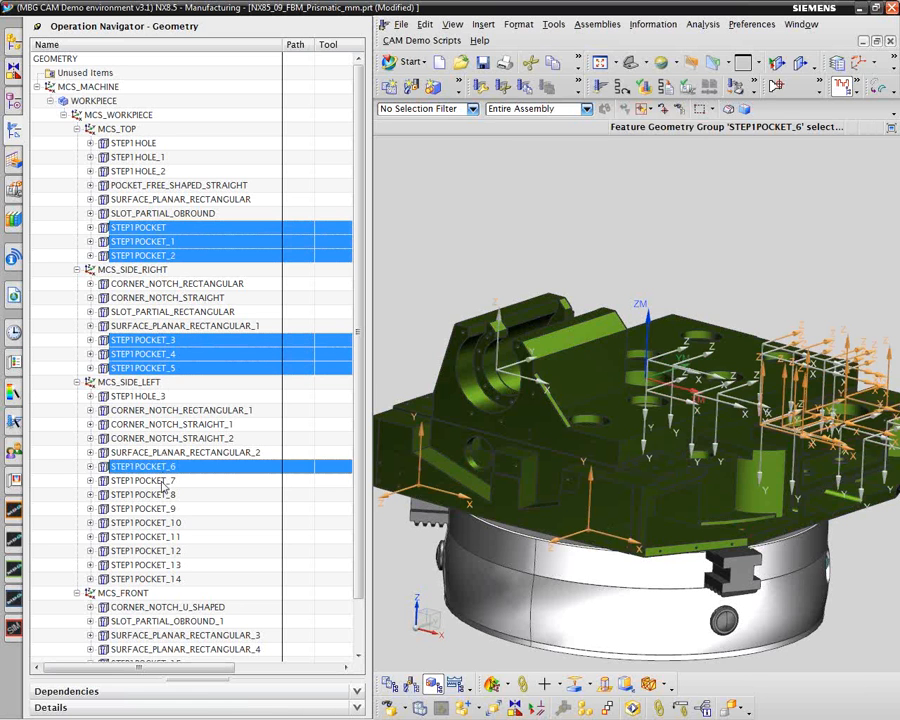
{"action": "left_click", "coordinate": [163, 481], "text": "ctrl"}
{"action": "left_click", "coordinate": [164, 495], "text": "ctrl"}
{"action": "left_click", "coordinate": [163, 510], "text": "ctrl"}
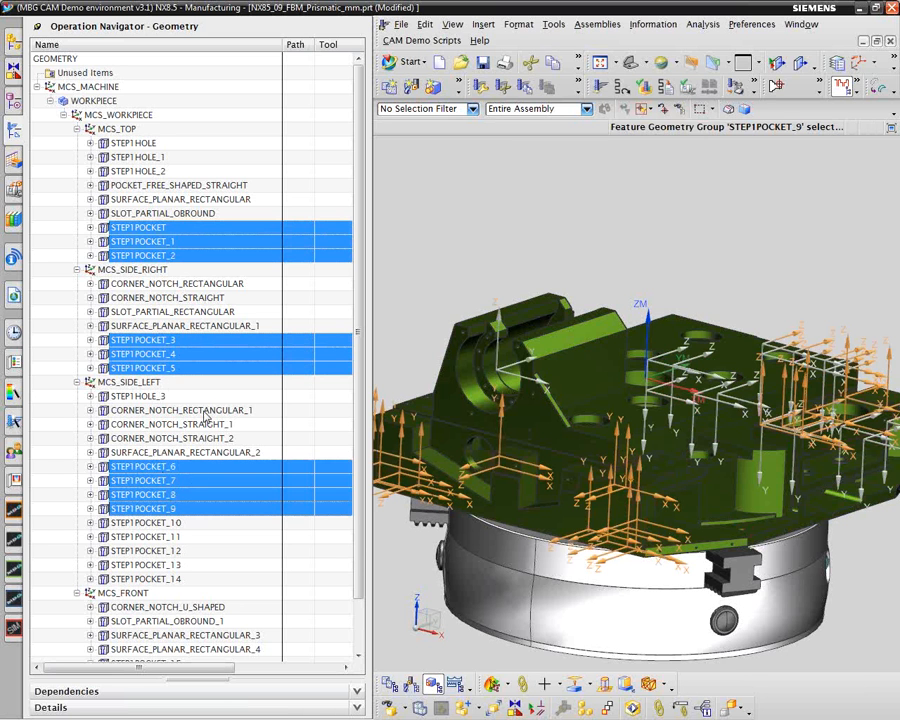
{"action": "left_click", "coordinate": [196, 229]}
{"action": "left_click", "coordinate": [198, 231]}
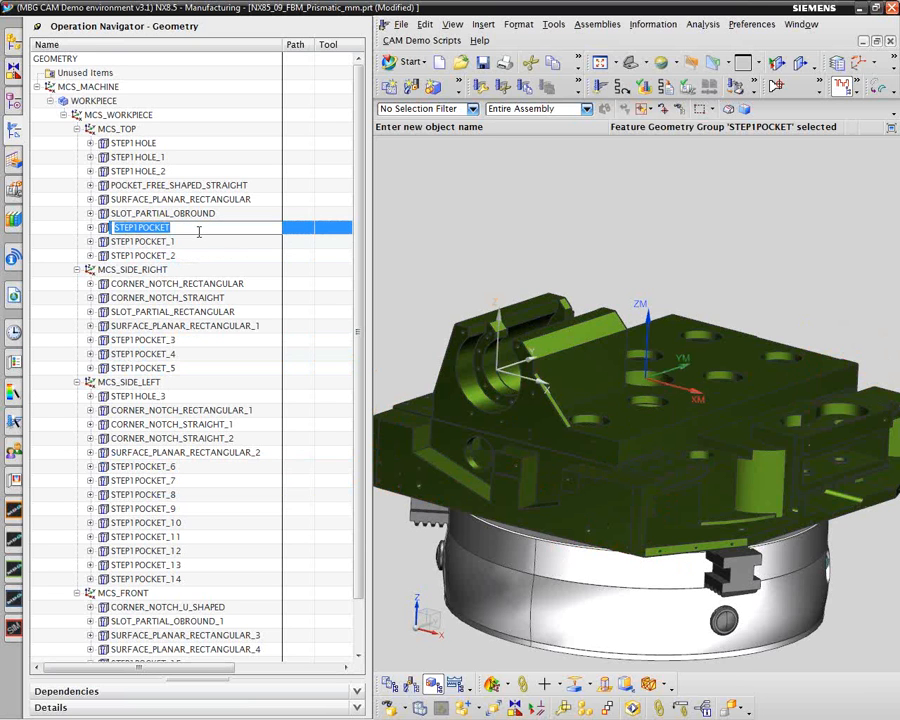
{"action": "left_click", "coordinate": [162, 230]}
{"action": "left_click", "coordinate": [239, 243]}
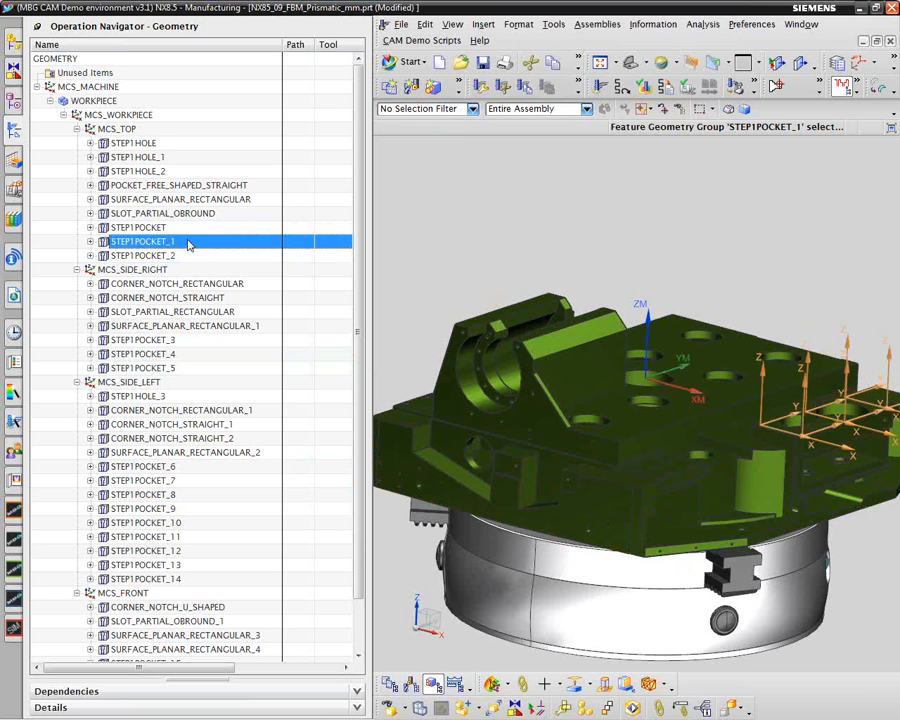
Generate and accept the tool paths for STEP1POCKET, STEP1POCKET_1 and STEP1POCKET_2 under MCS_TOP, with Pause After Each Path switched off
{"action": "left_click", "coordinate": [163, 231]}
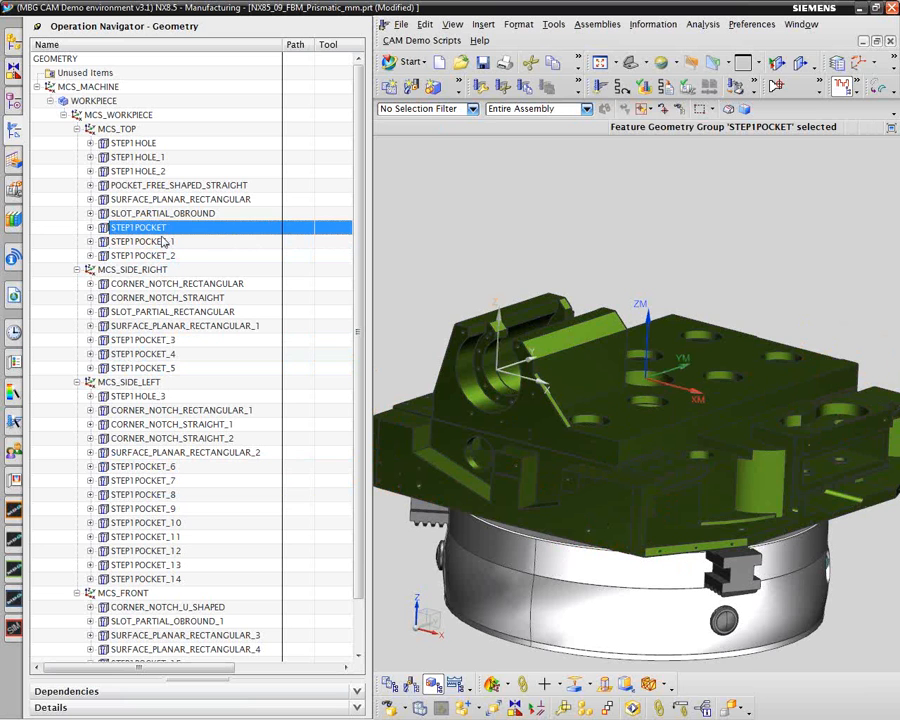
{"action": "left_click", "coordinate": [163, 242], "text": "ctrl"}
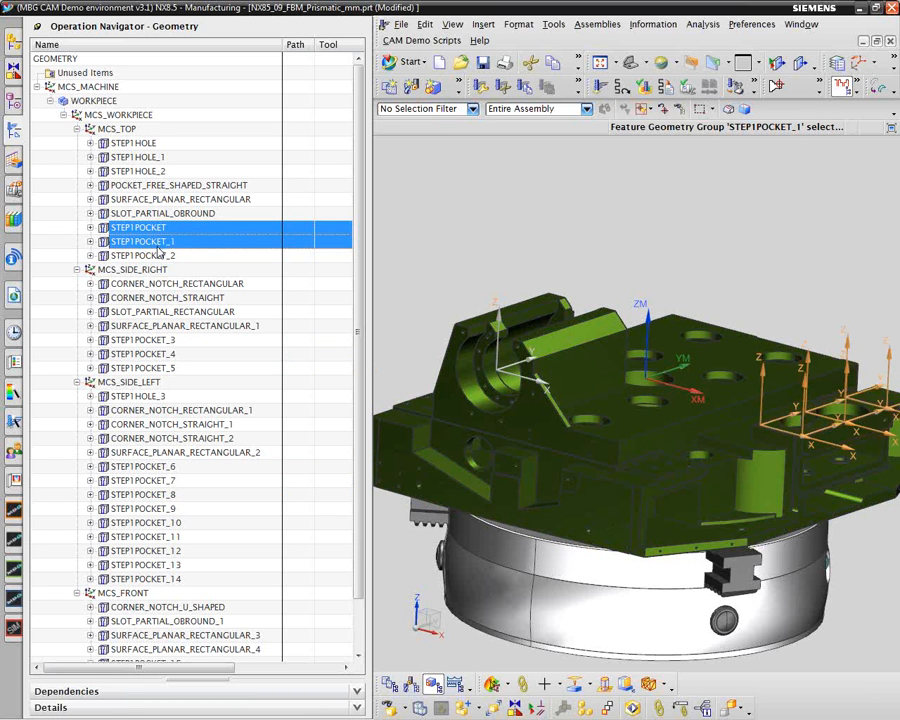
{"action": "left_click", "coordinate": [158, 255], "text": "ctrl"}
{"action": "right_click", "coordinate": [163, 254]}
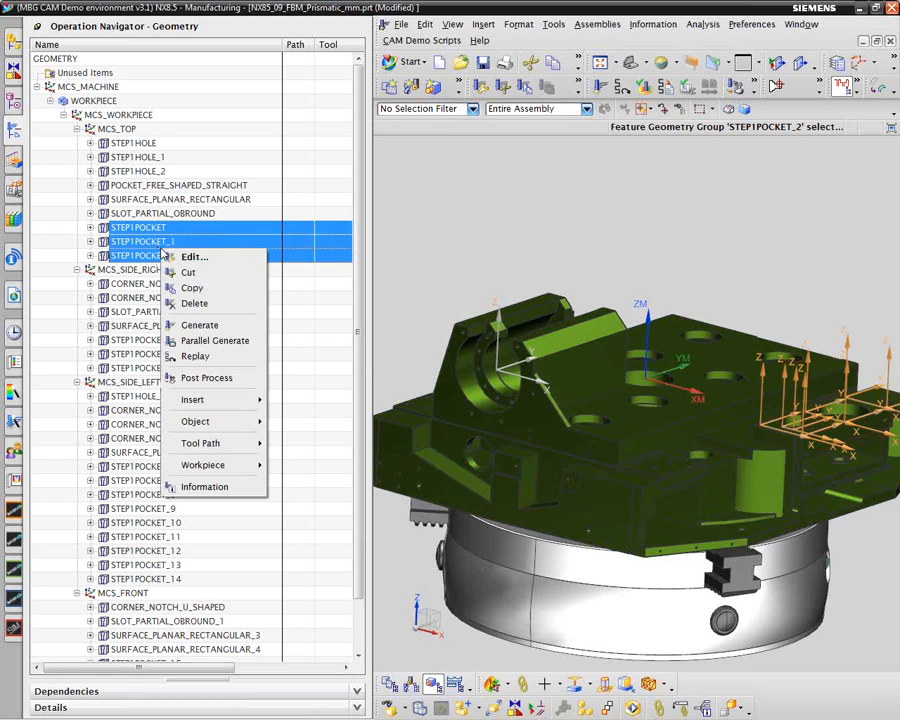
{"action": "left_click", "coordinate": [218, 326]}
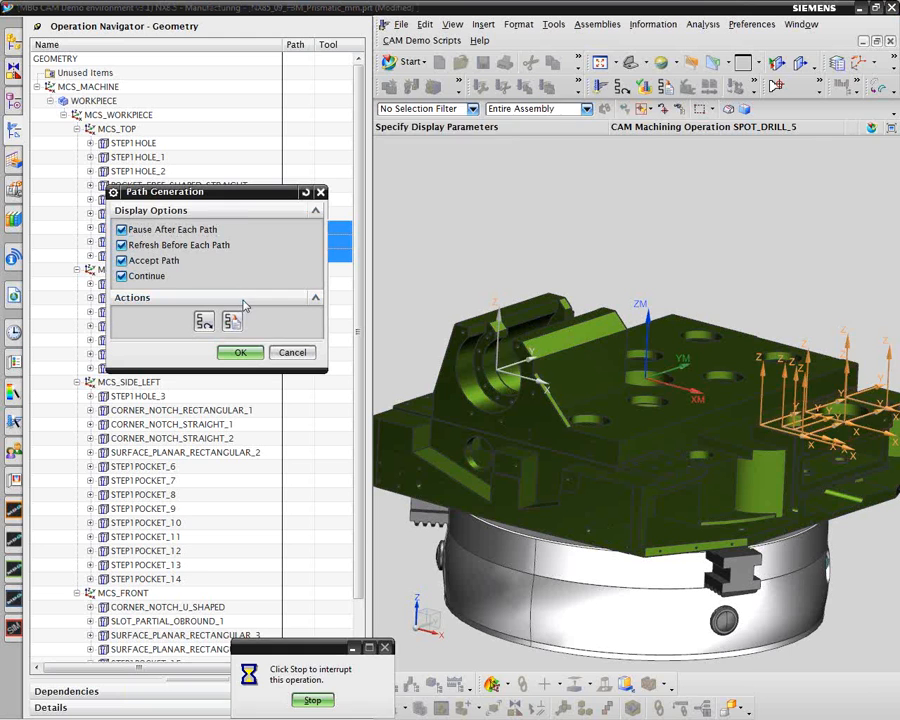
{"action": "left_click", "coordinate": [122, 230]}
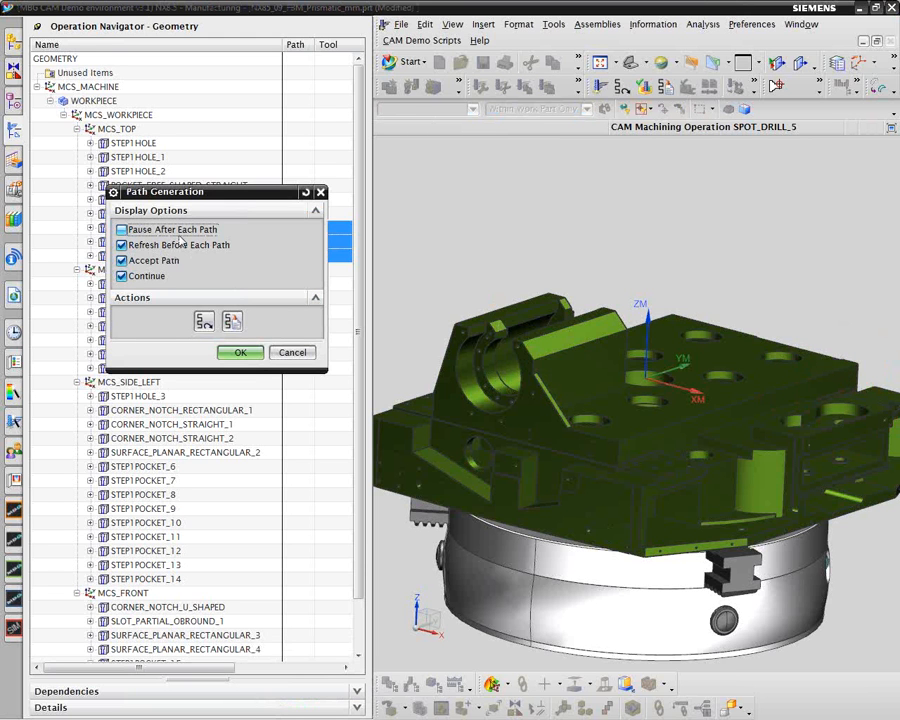
{"action": "left_click", "coordinate": [242, 354]}
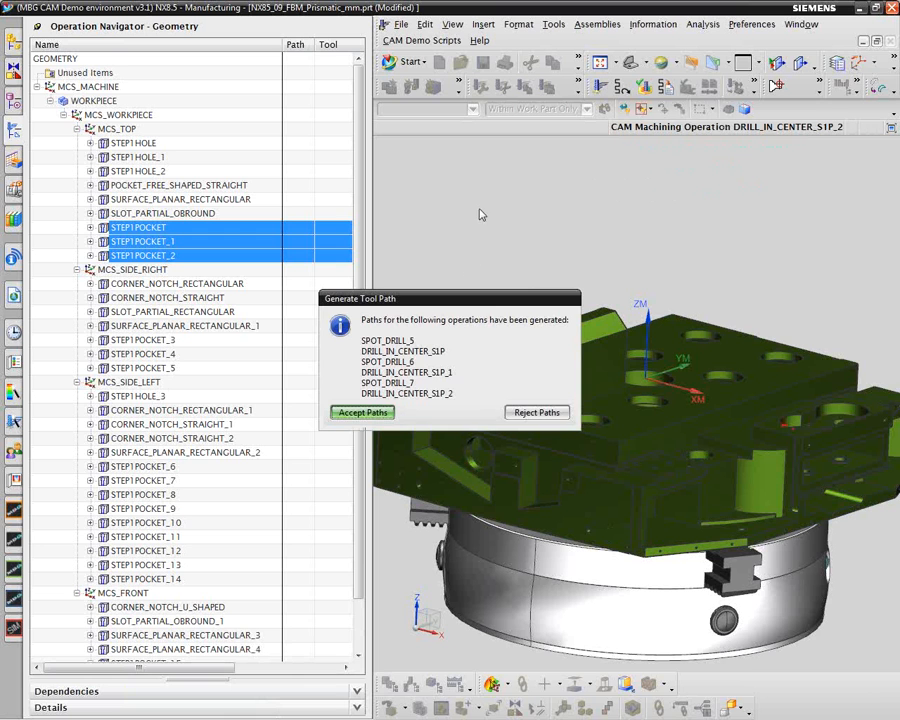
{"action": "left_click", "coordinate": [386, 414]}
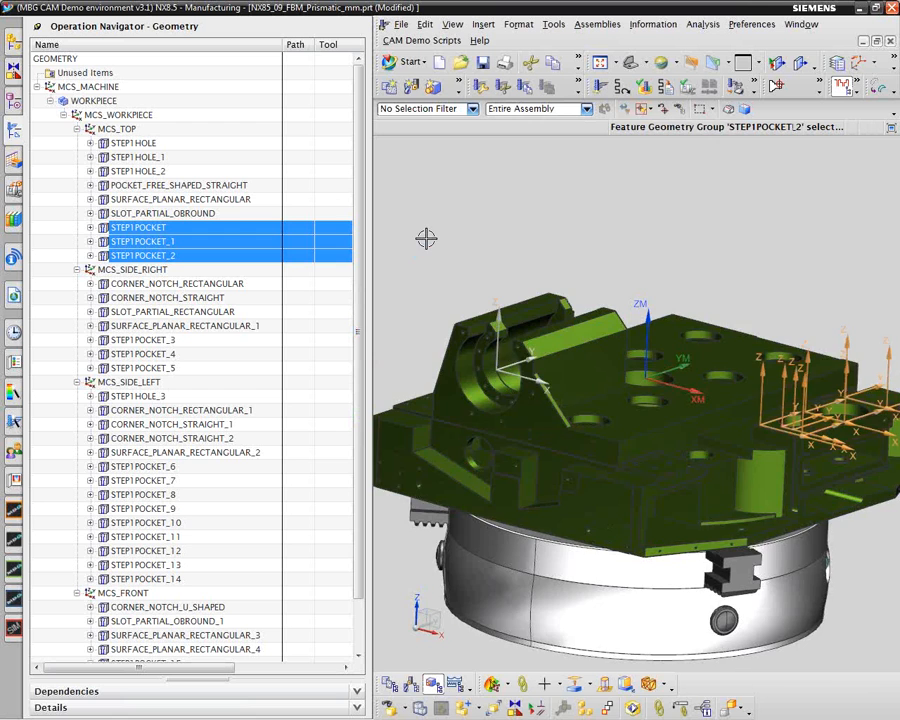
{"action": "middle_click_drag", "start_coordinate": [426, 238], "coordinate": [404, 232]}
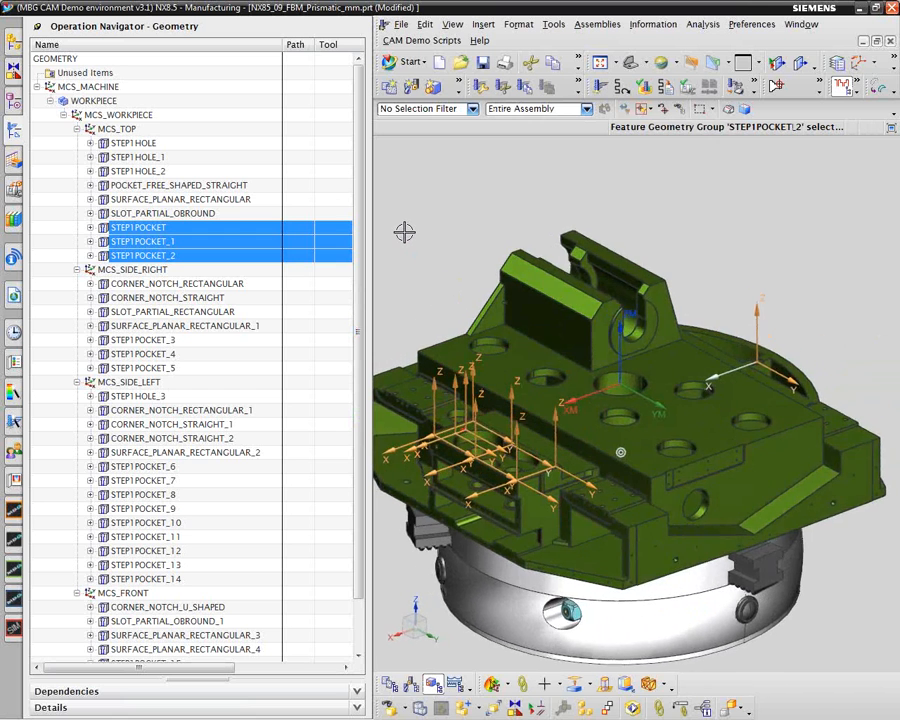
{"action": "scroll", "coordinate": [404, 232], "scroll_direction": "up", "scroll_amount": 5}
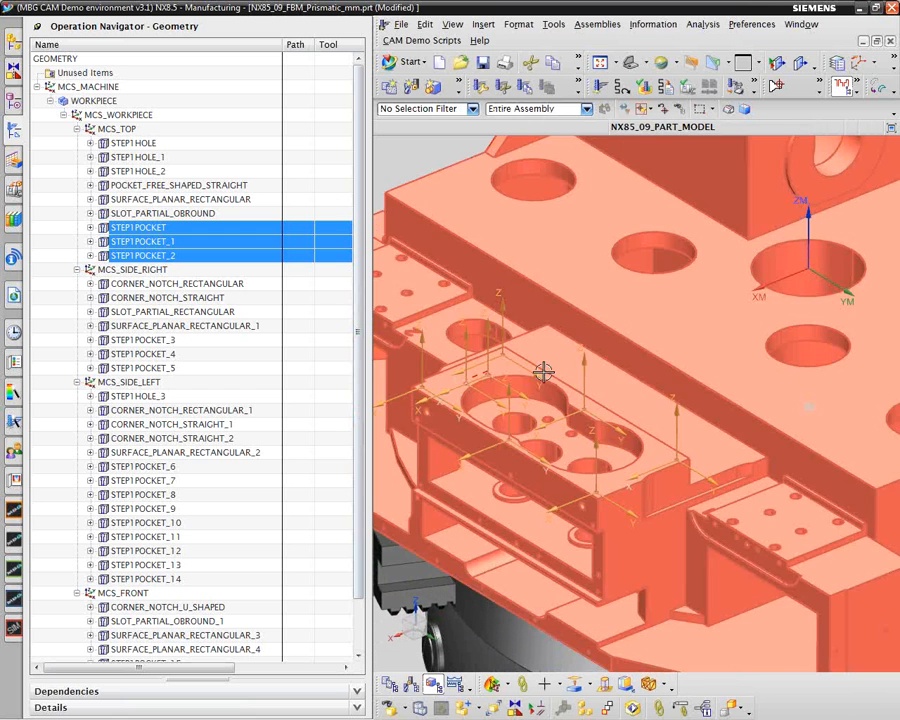
{"action": "middle_click_drag", "start_coordinate": [538, 358], "coordinate": [572, 332]}
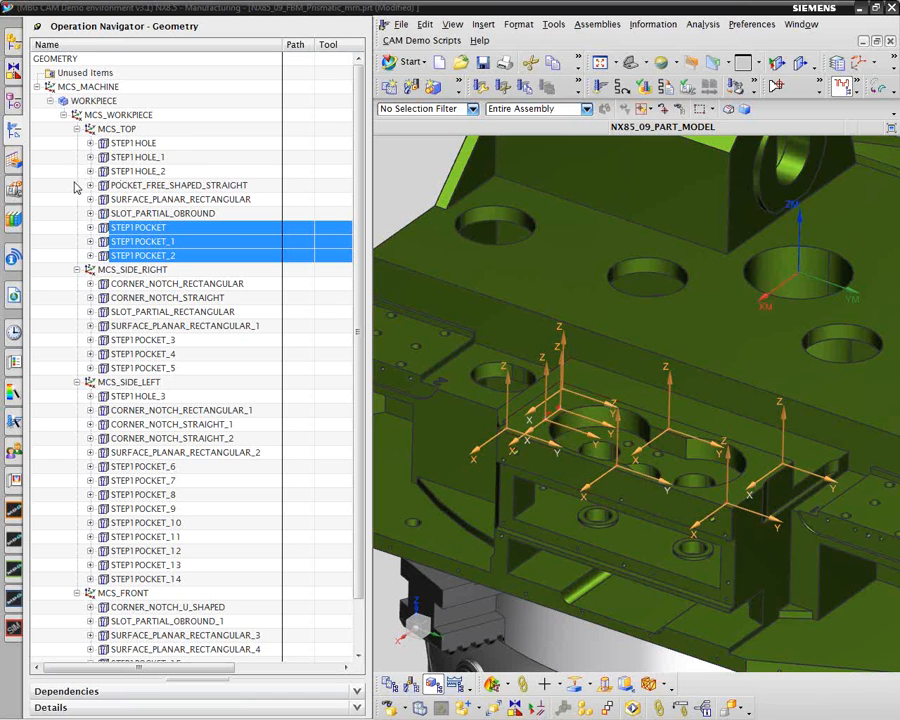
Start Find Features on NX85_09_Part_model in the Machining Feature Navigator and set the search method to Workpiece
{"action": "left_click", "coordinate": [11, 118]}
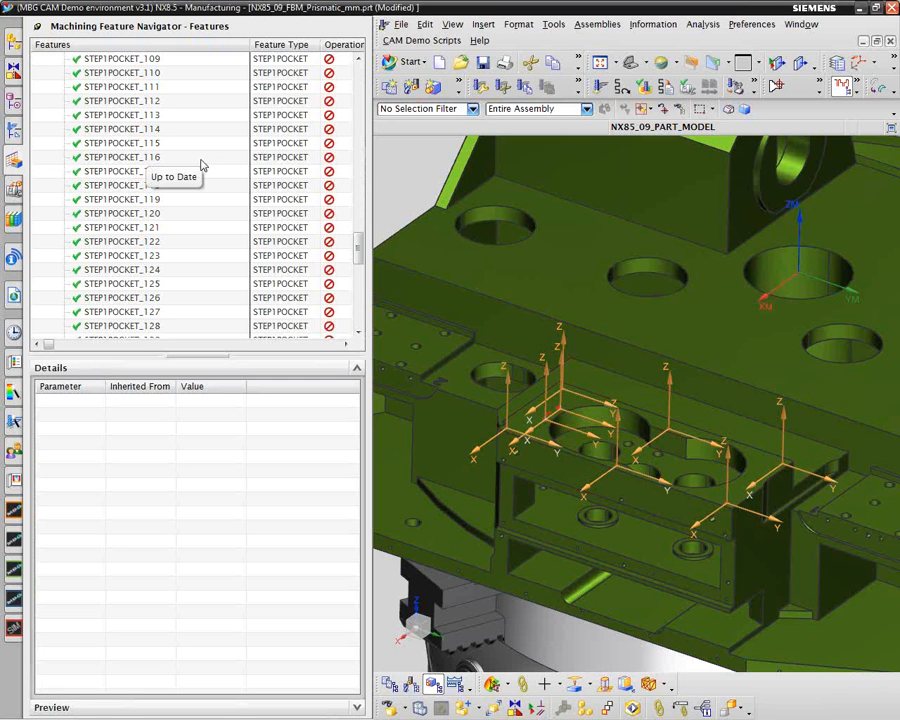
{"action": "scroll", "coordinate": [190, 165], "scroll_direction": "up", "scroll_amount": 1}
{"action": "scroll", "coordinate": [358, 235], "scroll_direction": "up", "scroll_amount": 1}
{"action": "left_click_drag", "start_coordinate": [358, 233], "coordinate": [358, 78]}
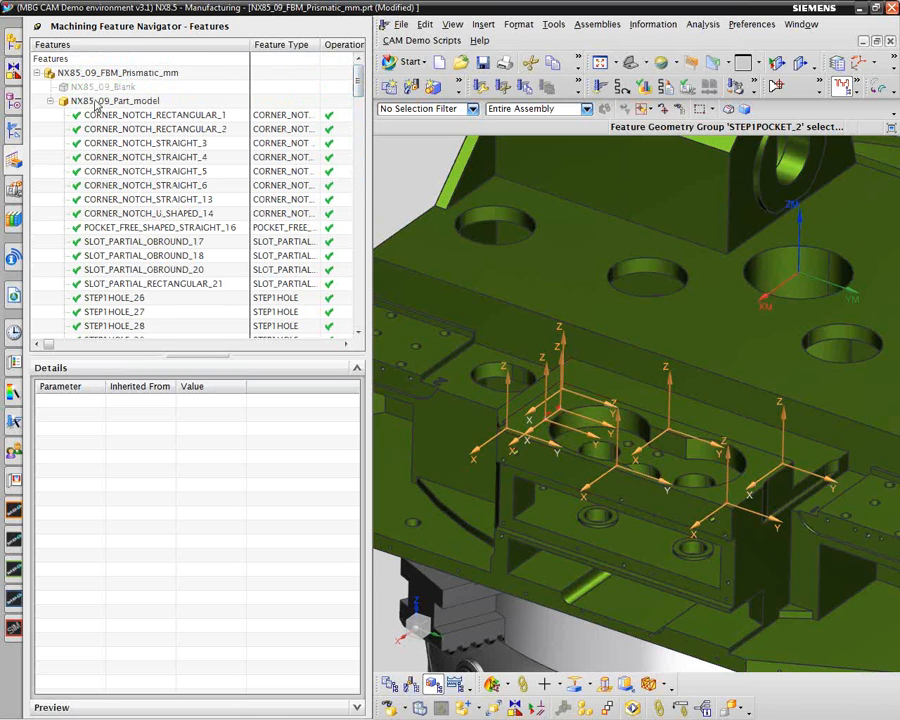
{"action": "left_click", "coordinate": [98, 101]}
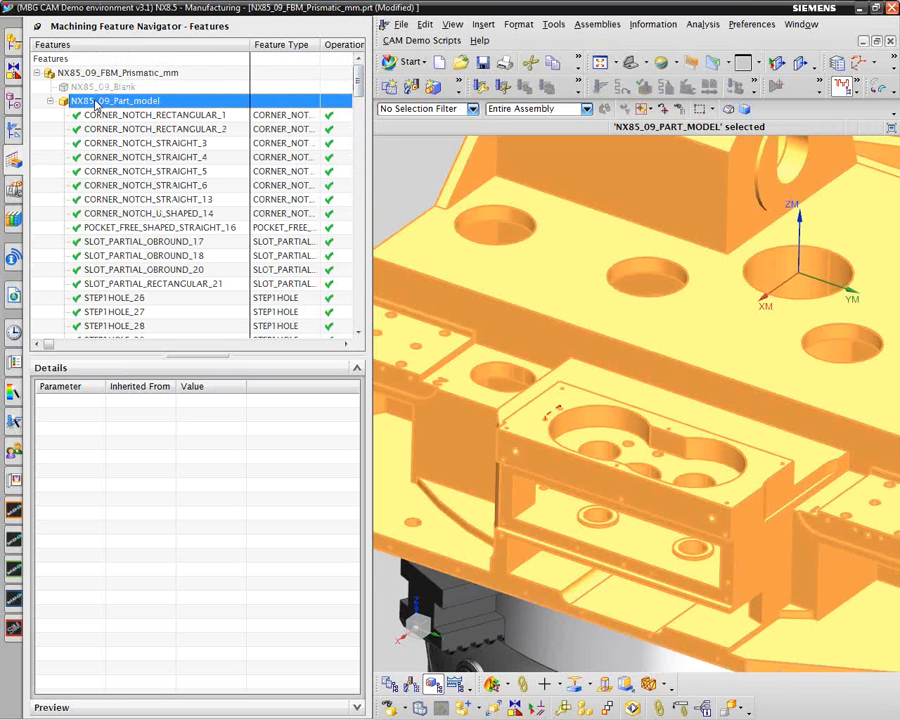
{"action": "right_click", "coordinate": [98, 103]}
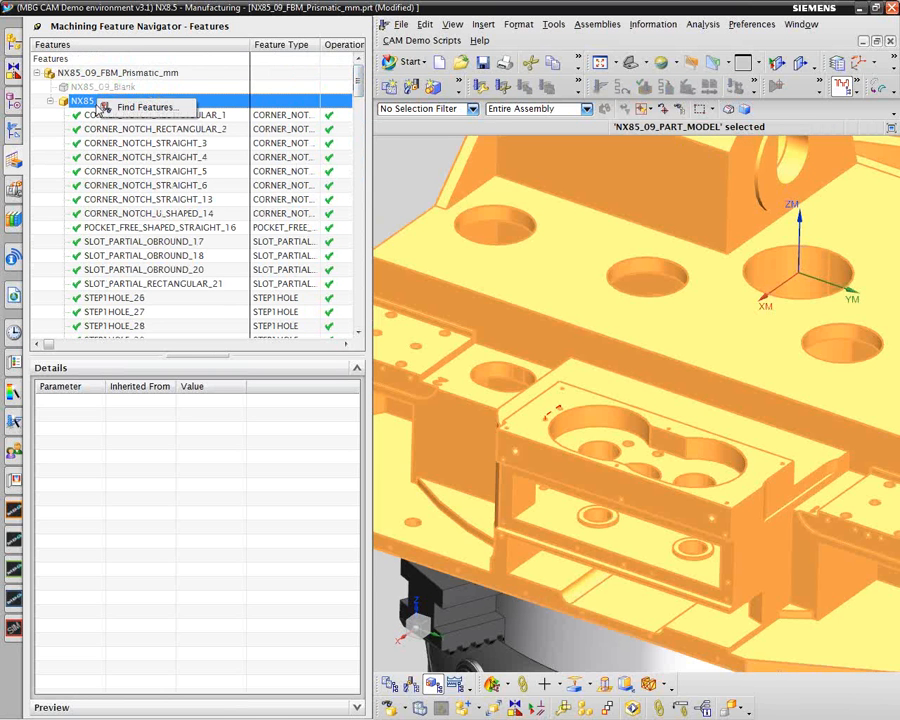
{"action": "left_click", "coordinate": [130, 108]}
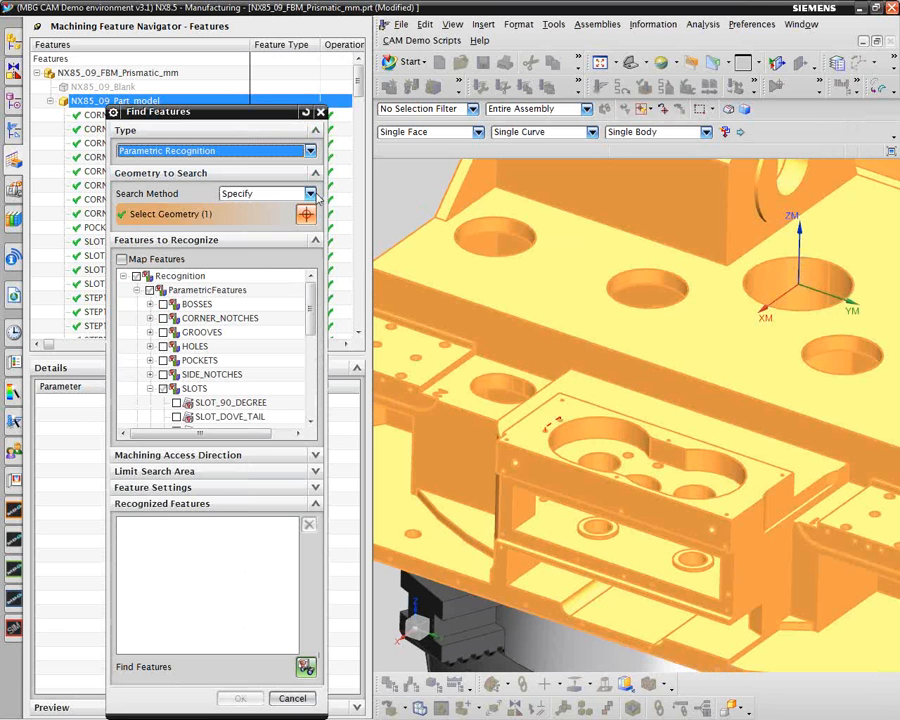
{"action": "left_click", "coordinate": [311, 194]}
{"action": "left_click", "coordinate": [302, 207]}
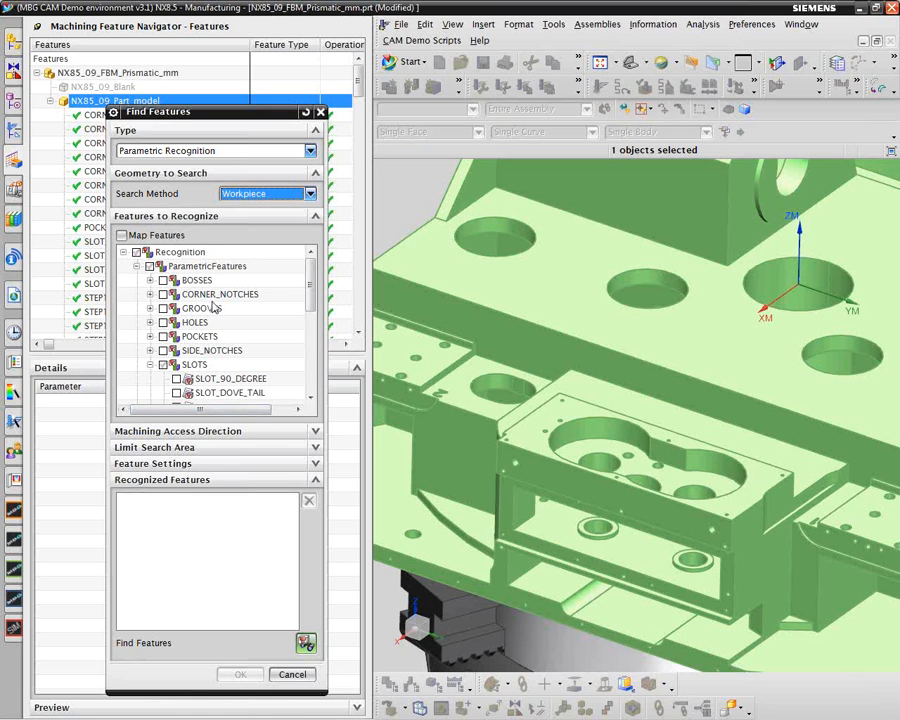
Clear all feature types, enable only CORNER_NOTCH_STRAIGHT under CORNER_NOTCHES, and run the feature search
{"action": "left_click", "coordinate": [137, 254]}
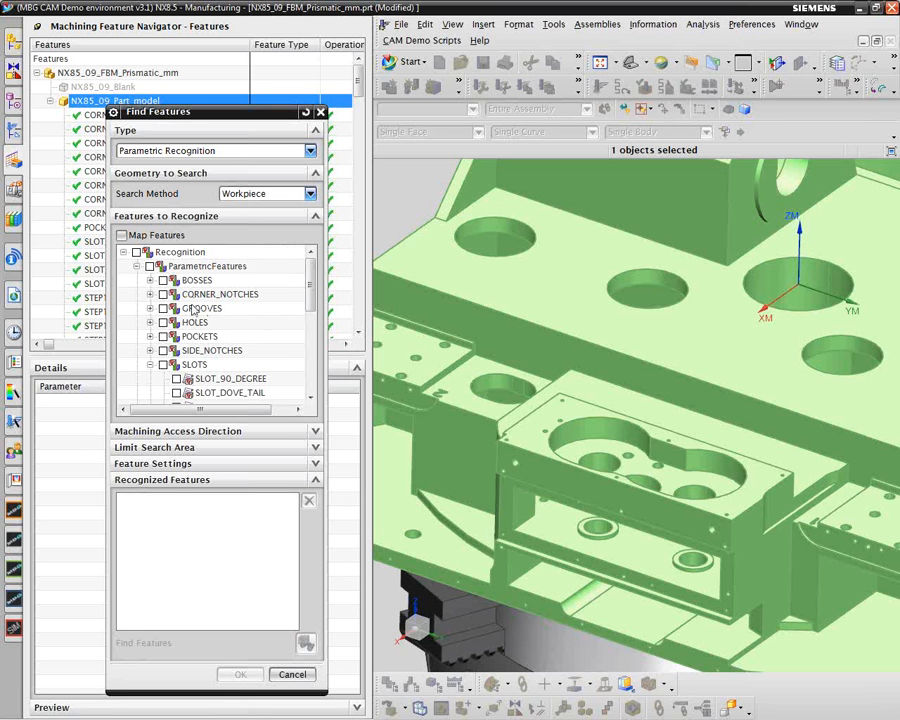
{"action": "left_click", "coordinate": [149, 364]}
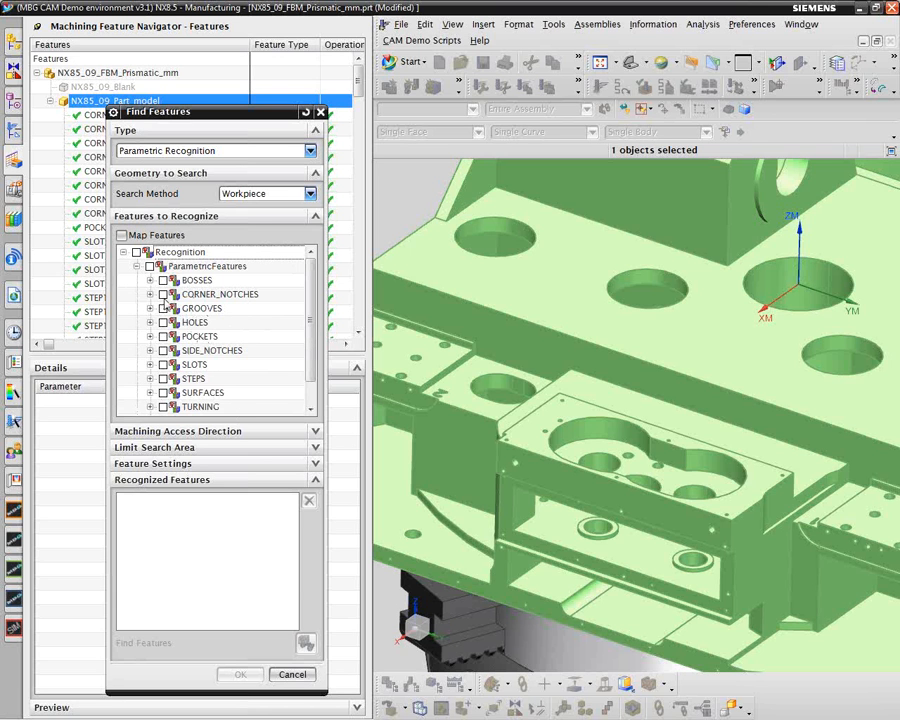
{"action": "left_click", "coordinate": [150, 295]}
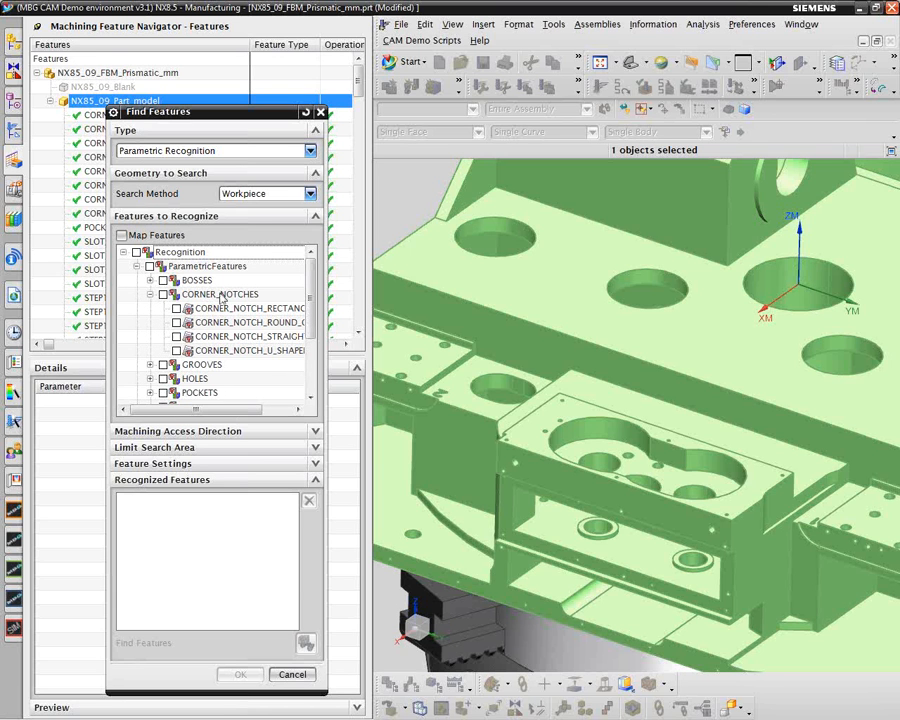
{"action": "left_click", "coordinate": [177, 337]}
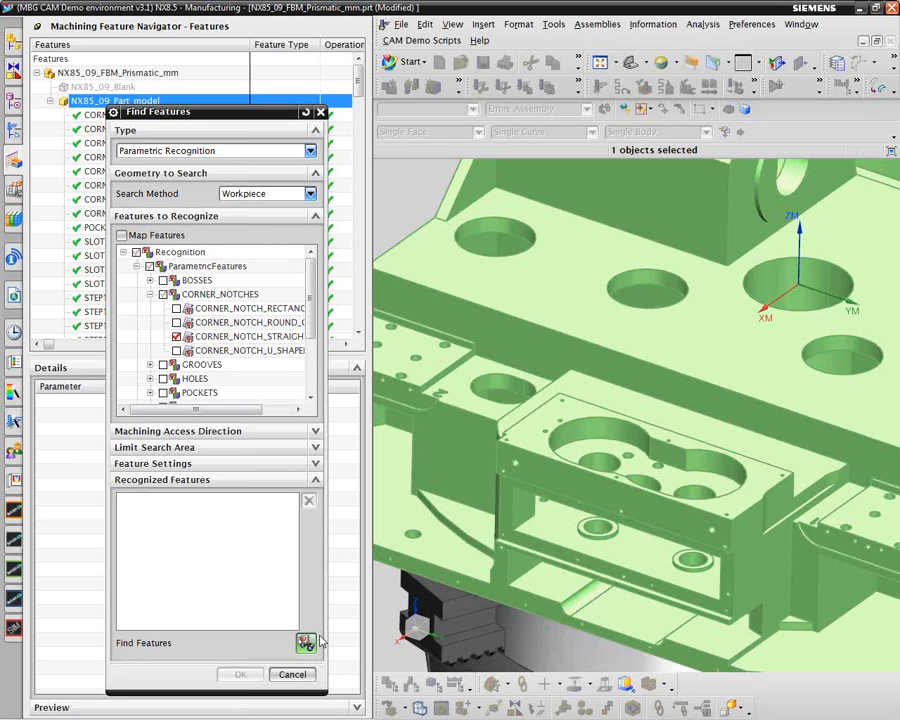
{"action": "left_click", "coordinate": [306, 642]}
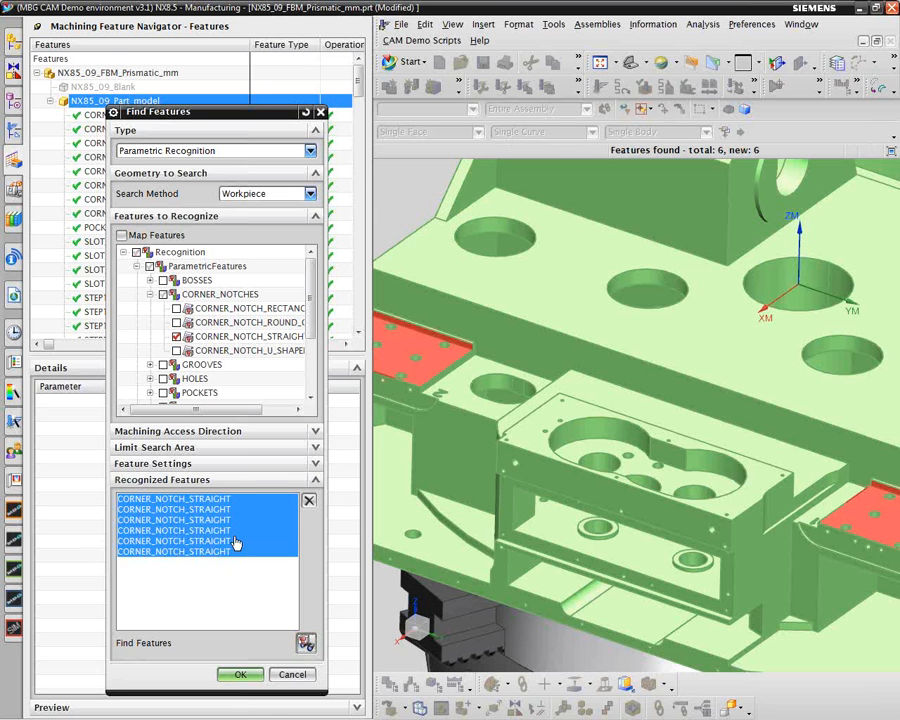
Check the first three recognized corner notches on the part and remove the third one, along the long side wall, from the results
{"action": "key", "text": "Home"}
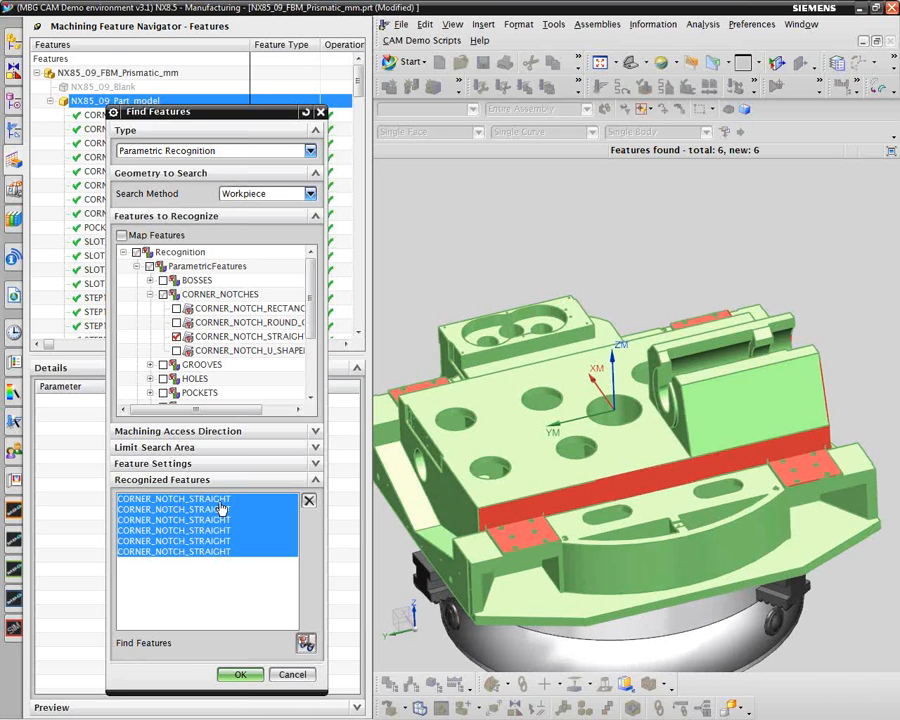
{"action": "left_click", "coordinate": [218, 502]}
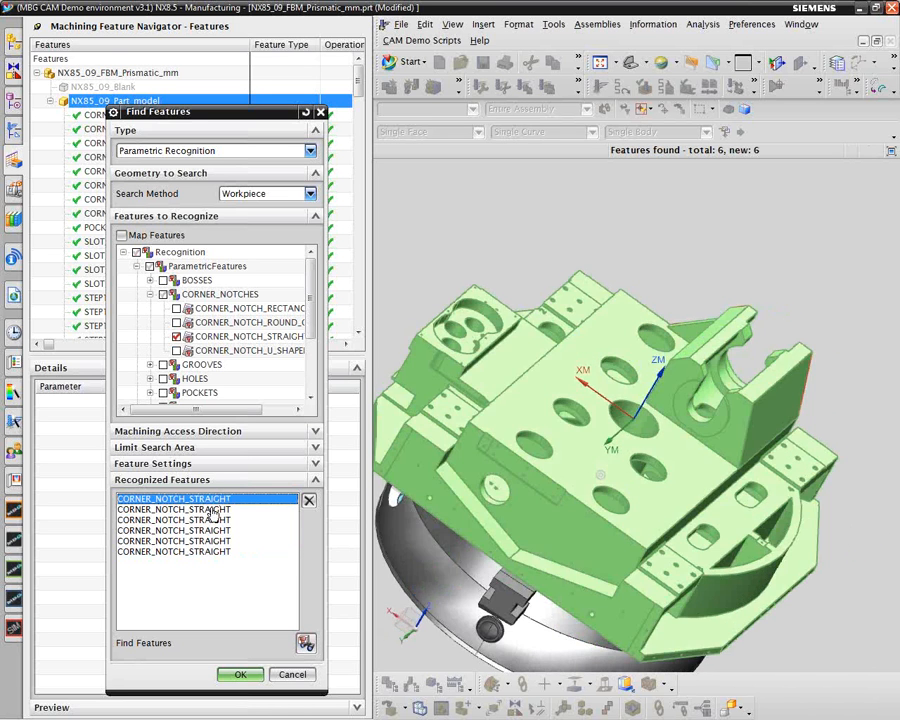
{"action": "left_click", "coordinate": [213, 510]}
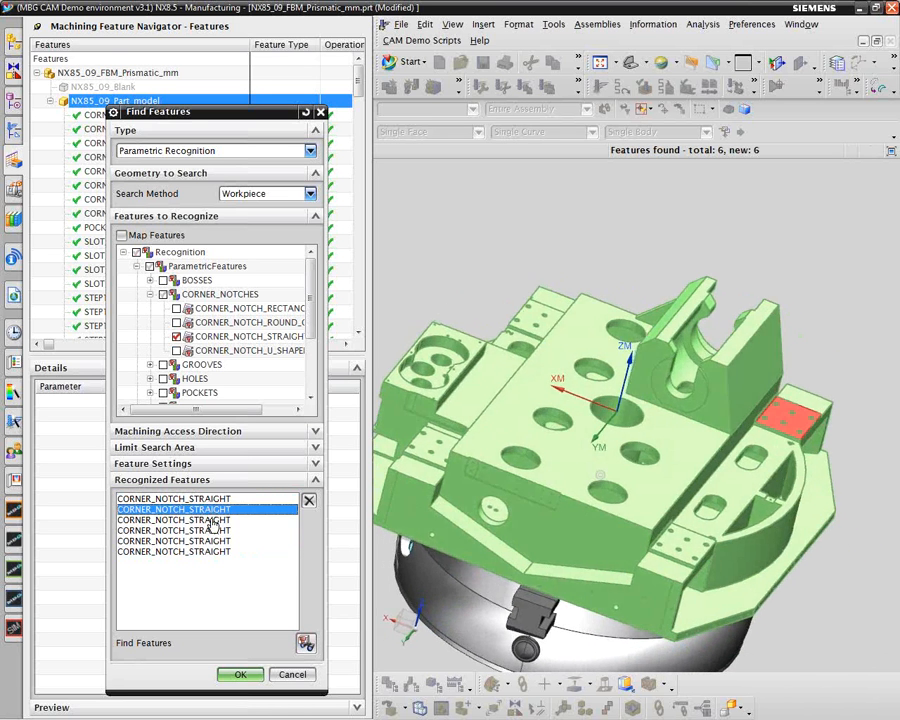
{"action": "left_click", "coordinate": [213, 521]}
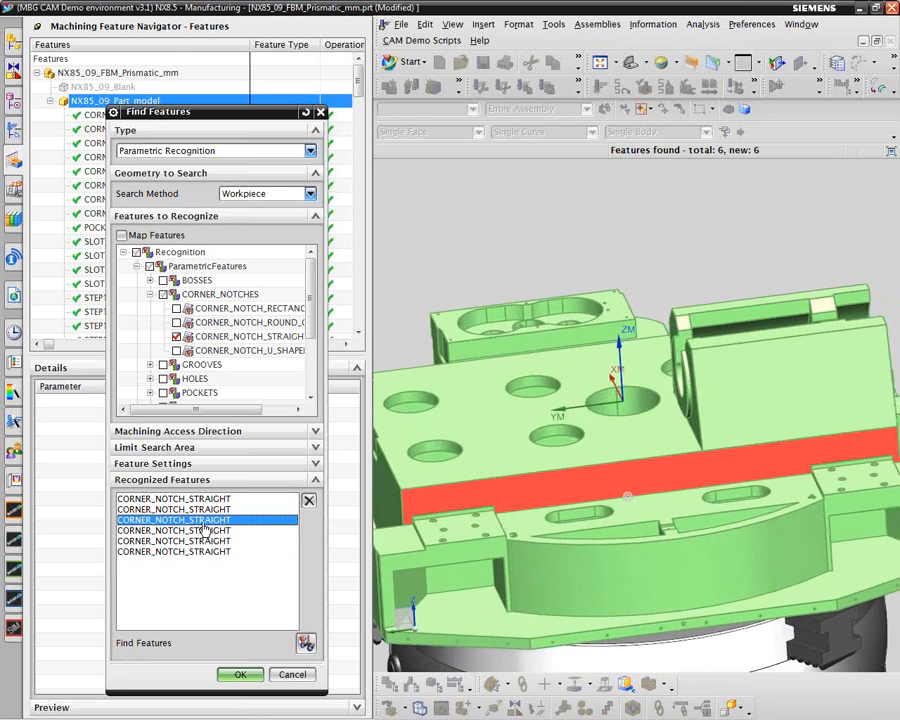
{"action": "left_click", "coordinate": [308, 502]}
Accept all remaining recognized corner notches and expand CORNER_NOTCH_STRAIGHT_168 and CORNER_NOTCH_STRAIGHT_170 in the feature list
{"action": "left_click", "coordinate": [227, 500]}
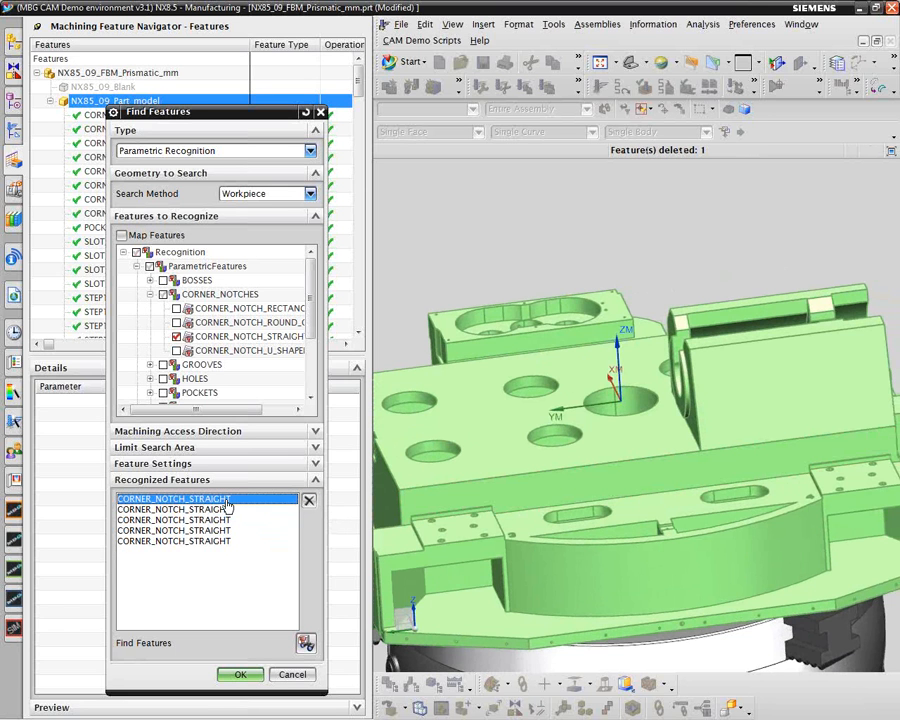
{"action": "left_click", "coordinate": [233, 541], "text": "shift"}
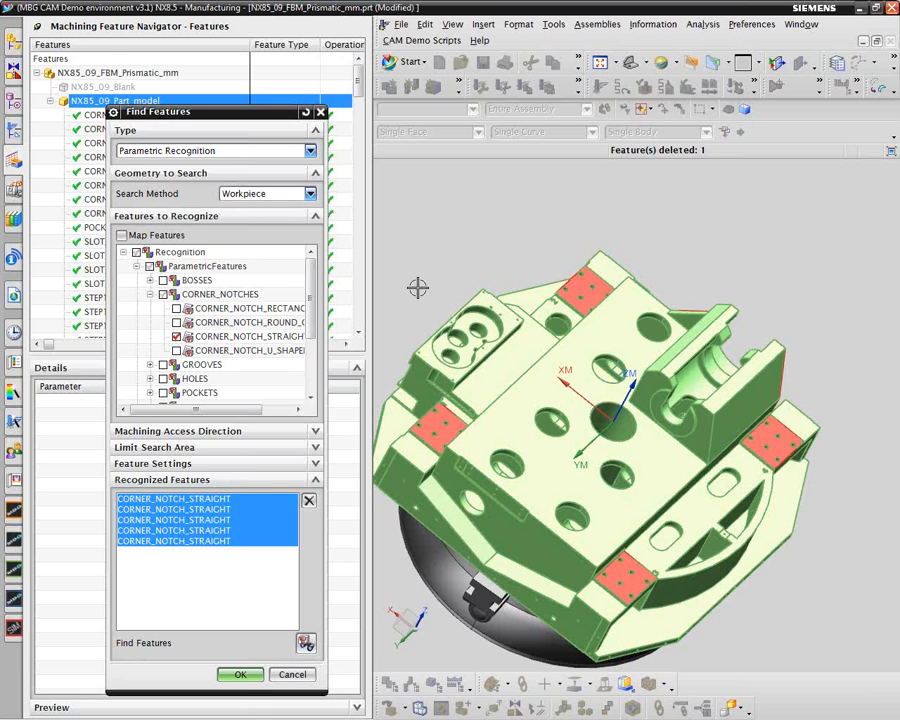
{"action": "left_click", "coordinate": [237, 676]}
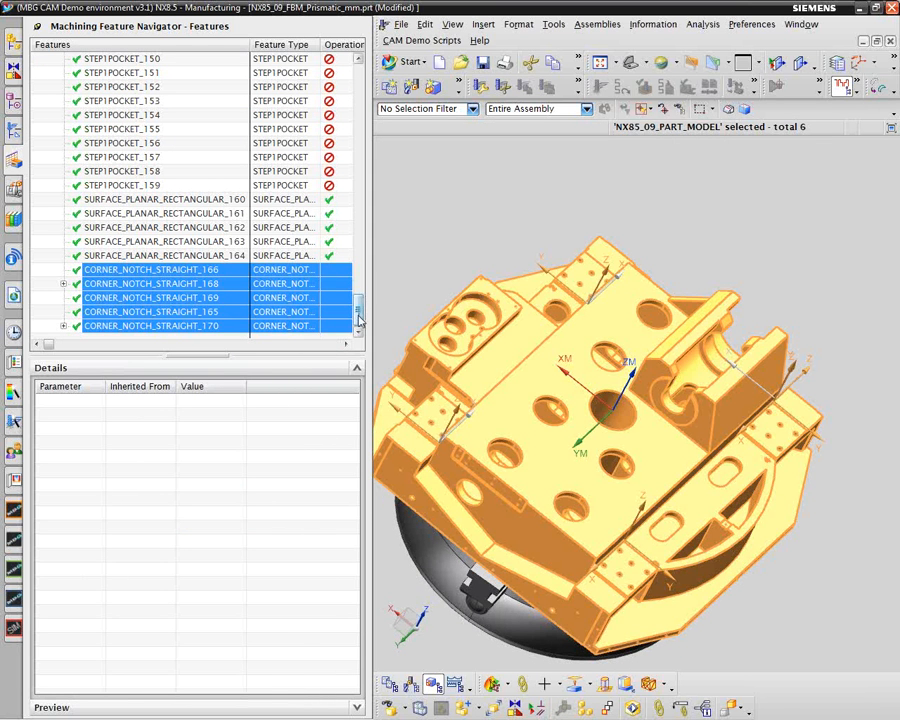
{"action": "left_click", "coordinate": [63, 285]}
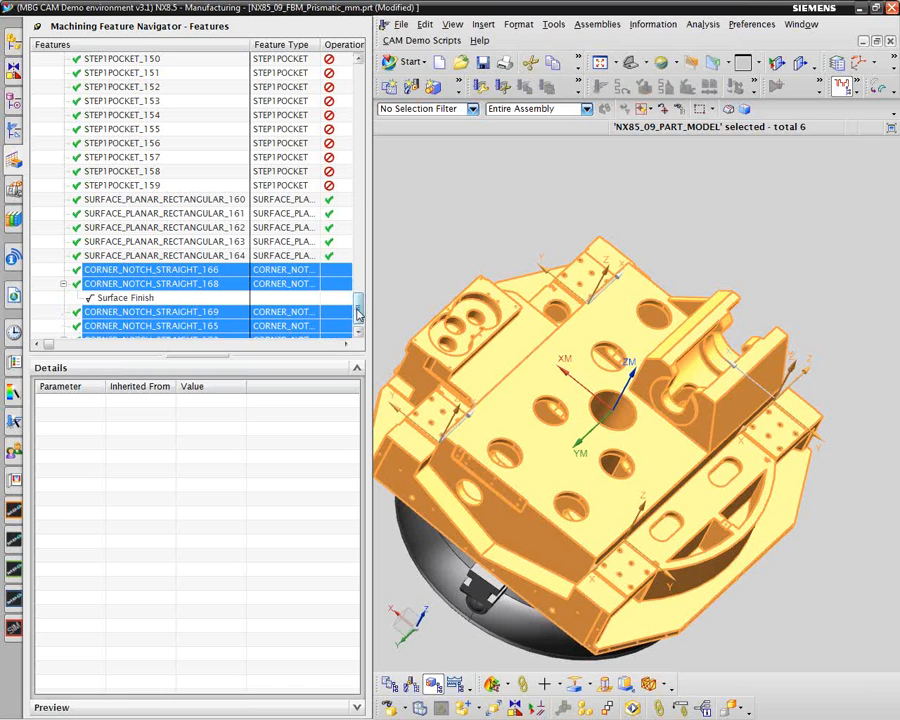
{"action": "scroll", "coordinate": [356, 316], "scroll_direction": "down", "scroll_amount": 1}
{"action": "left_click", "coordinate": [63, 326]}
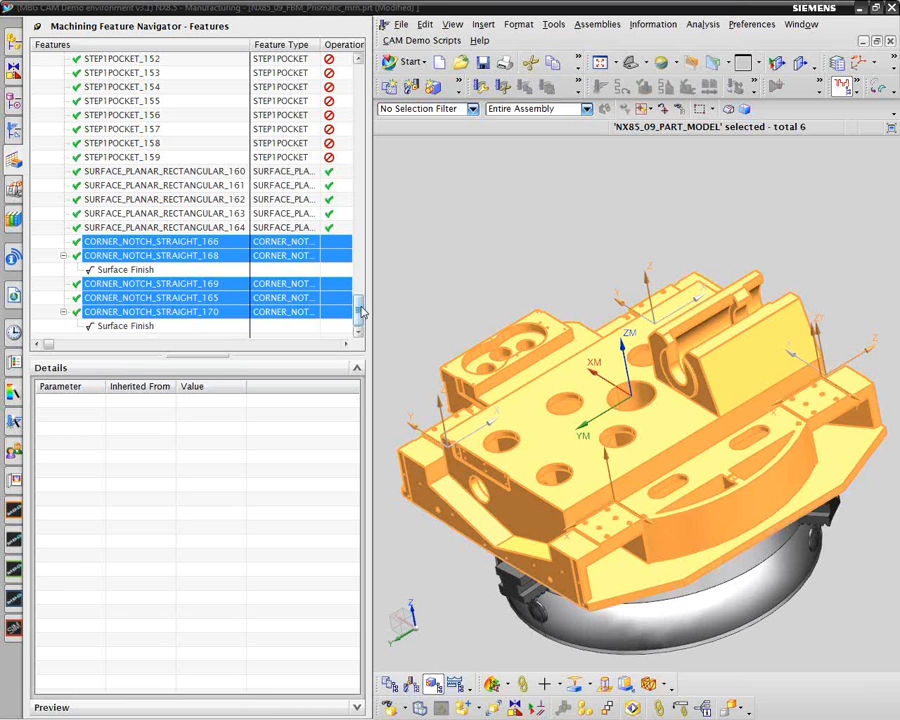
Clear the selection and start a new Find Features search on NX85_09_Part_model, using Workpiece as the search method
{"action": "left_click_drag", "start_coordinate": [363, 312], "coordinate": [371, 72]}
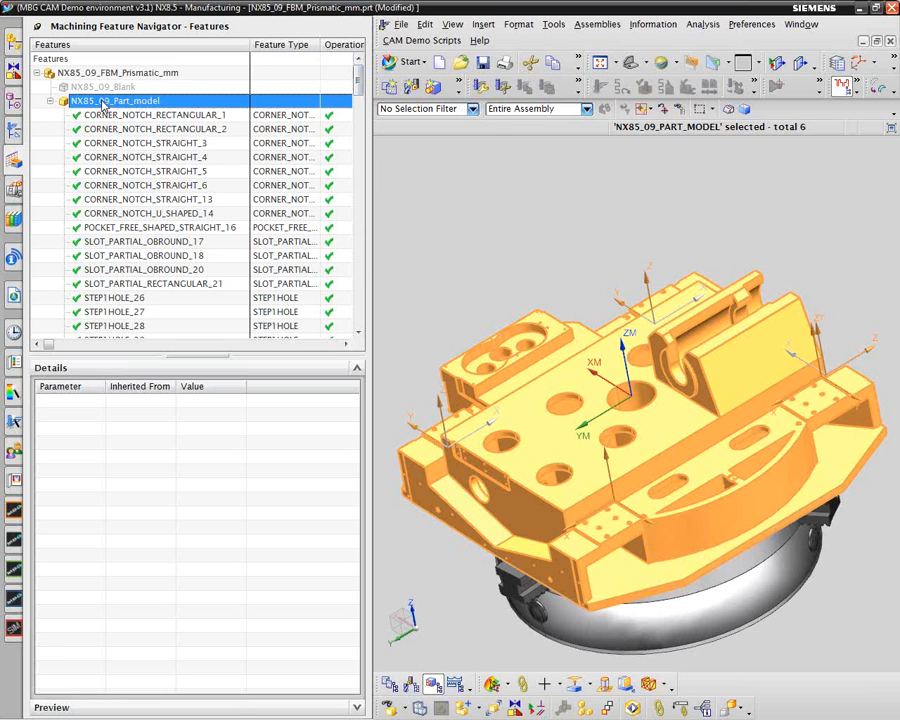
{"action": "key", "text": "Escape"}
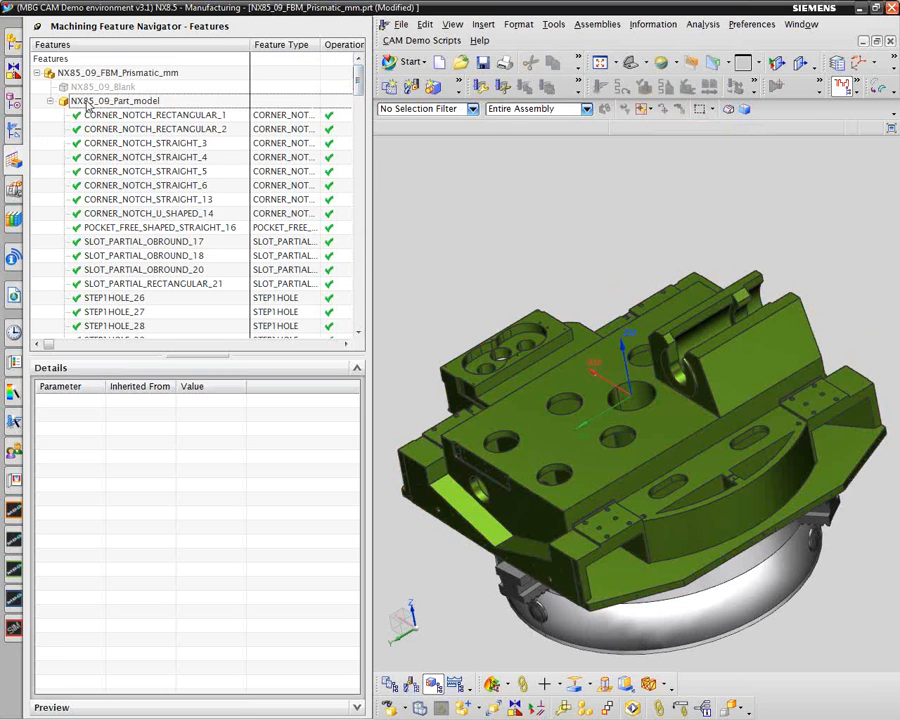
{"action": "left_click", "coordinate": [90, 103]}
{"action": "right_click", "coordinate": [89, 103]}
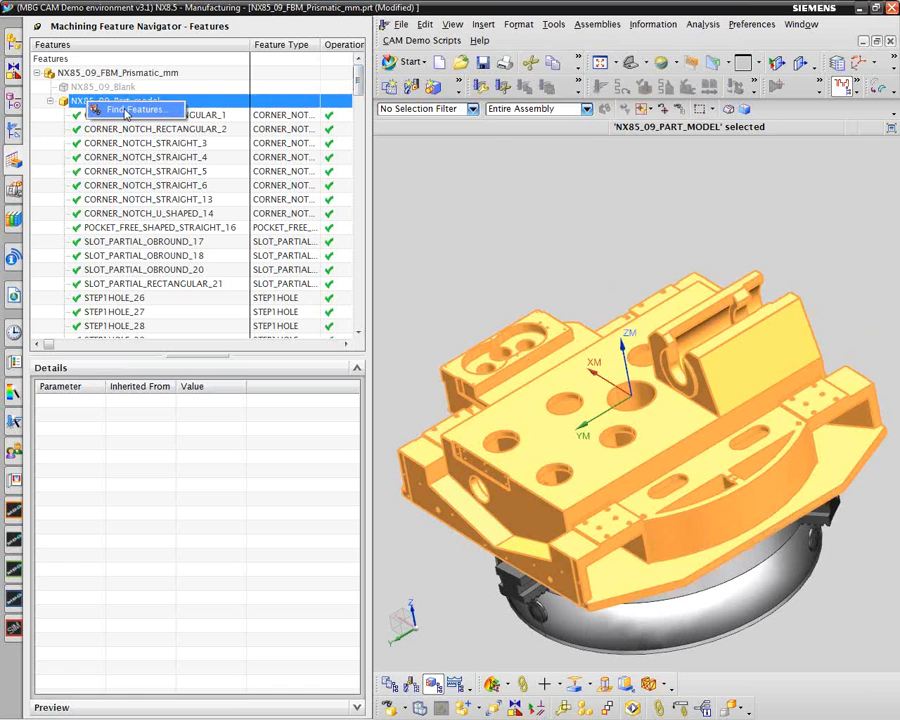
{"action": "left_click", "coordinate": [126, 111]}
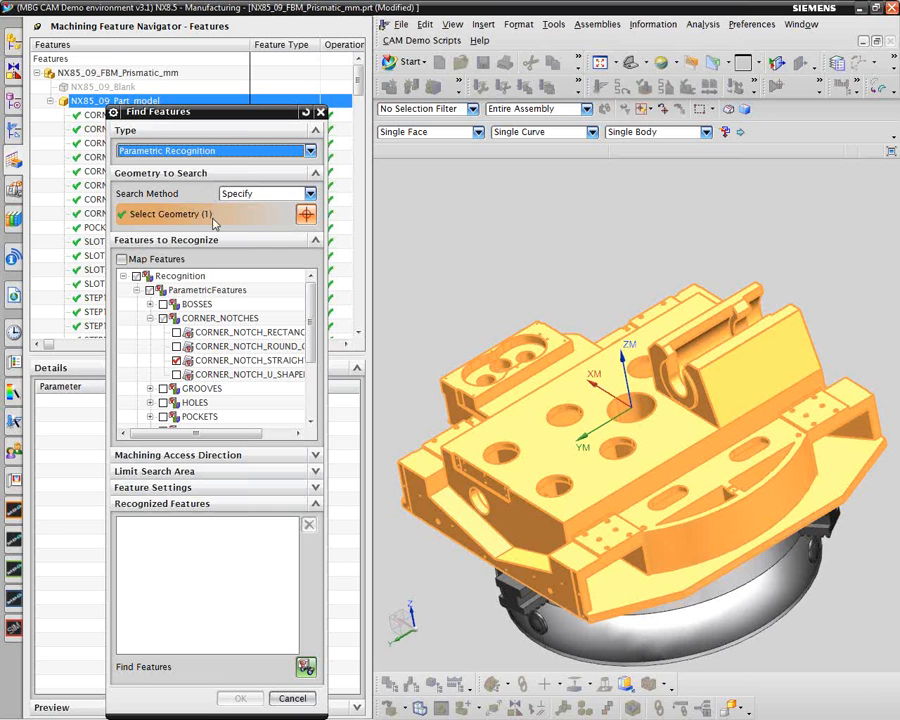
{"action": "left_click", "coordinate": [305, 195]}
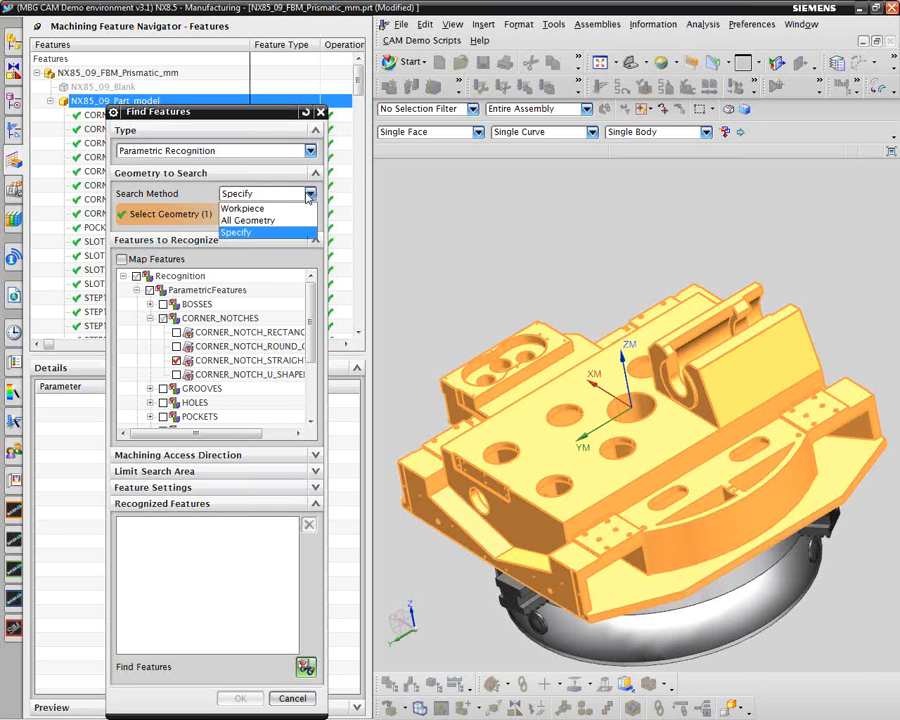
{"action": "left_click", "coordinate": [270, 206]}
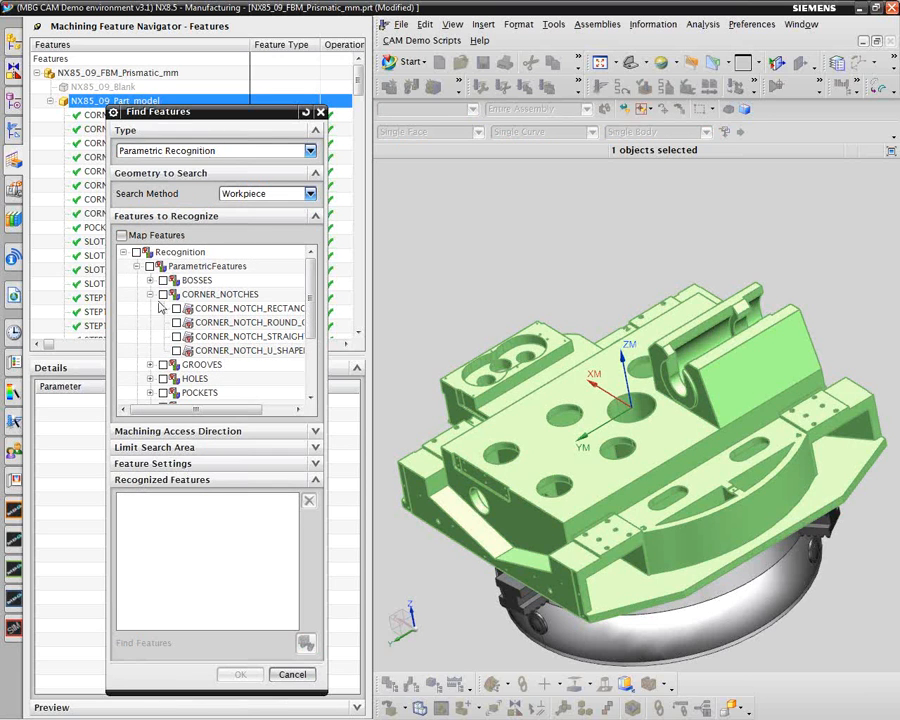
Enable only SLOT_RECTANGULAR under SLOTS as the feature type and run the feature search
{"action": "left_click", "coordinate": [150, 294]}
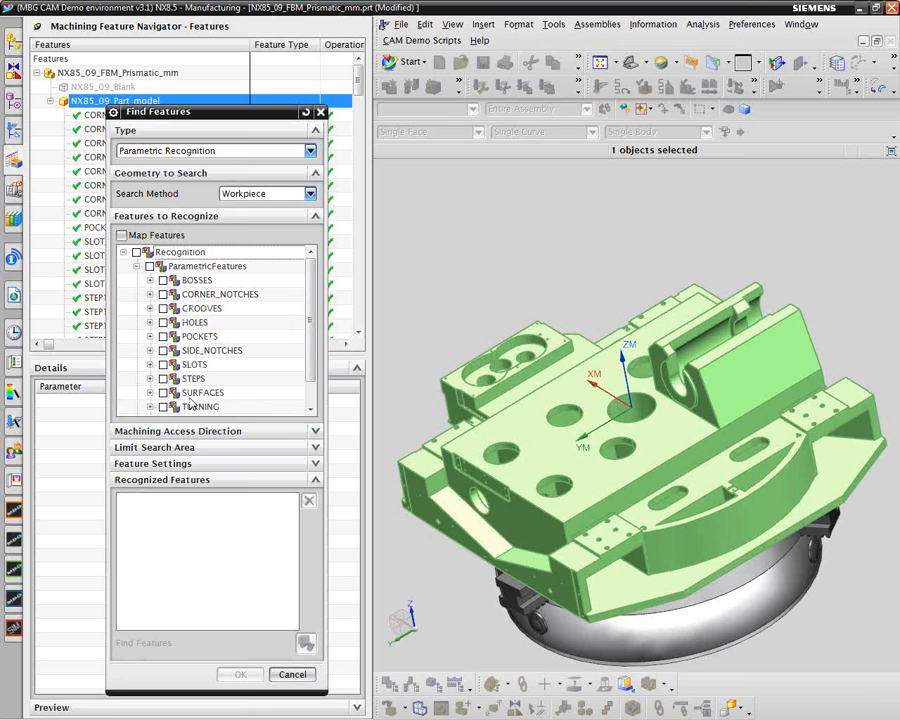
{"action": "left_click", "coordinate": [150, 365]}
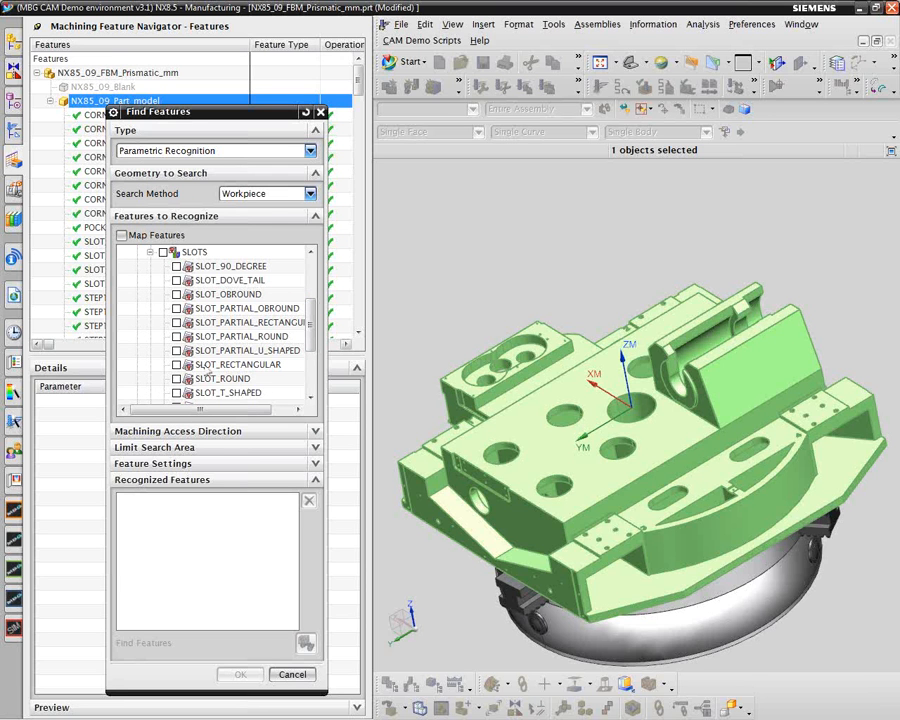
{"action": "left_click", "coordinate": [177, 366]}
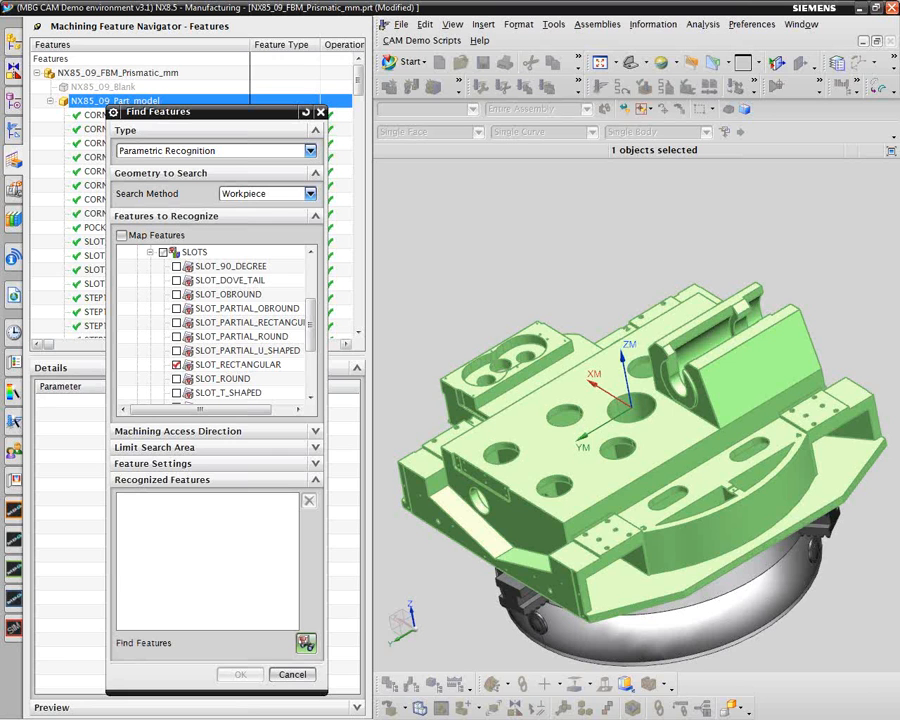
{"action": "left_click", "coordinate": [305, 641]}
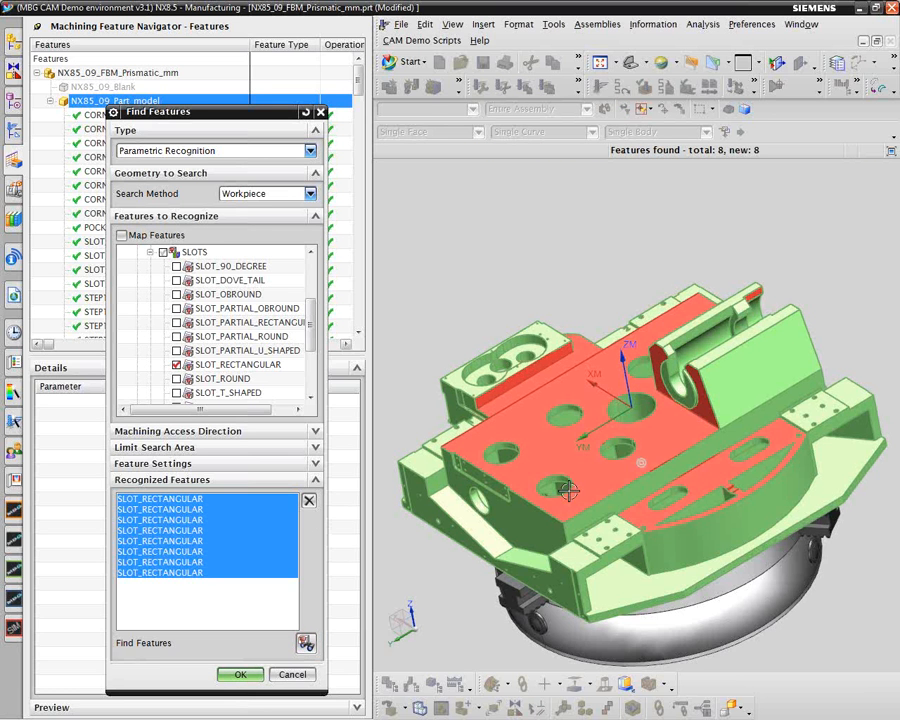
Inspect the first, third and fourth recognized rectangular slots on the part, one after another
{"action": "middle_click_drag", "start_coordinate": [460, 307], "coordinate": [422, 494]}
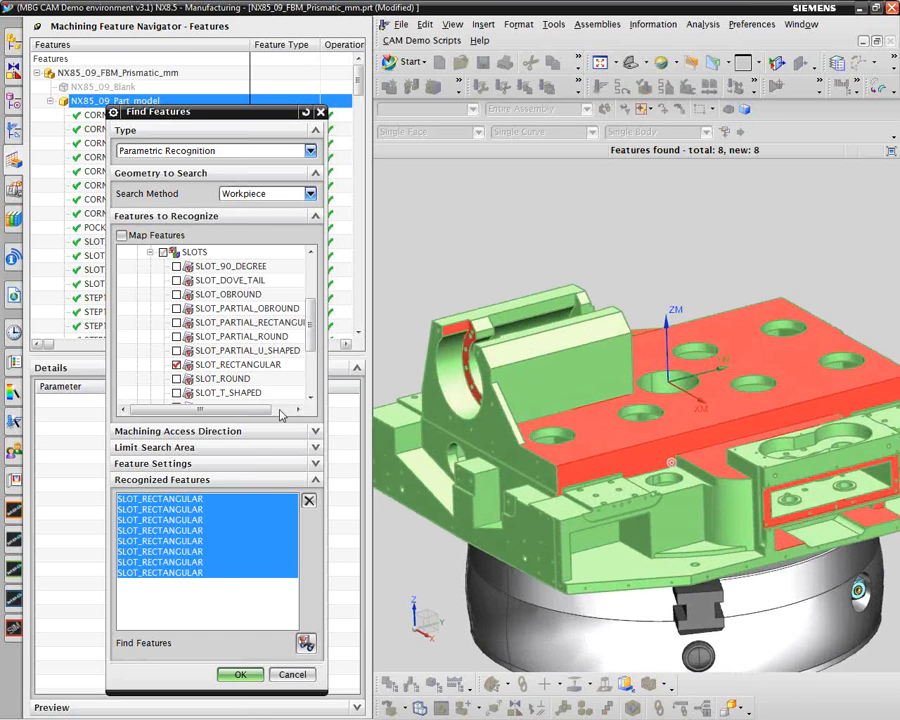
{"action": "left_click", "coordinate": [217, 497]}
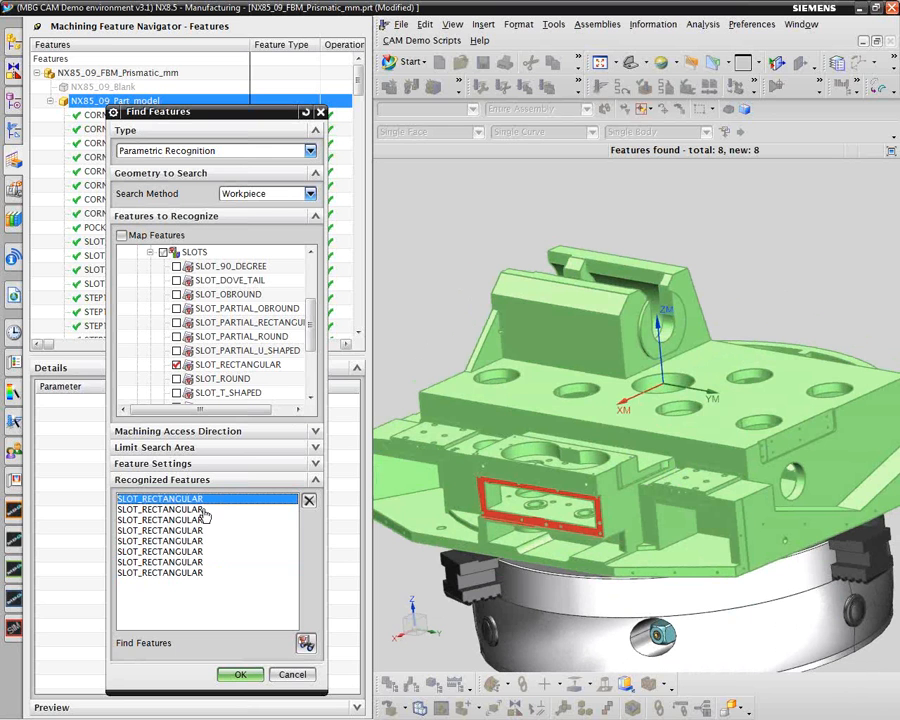
{"action": "left_click", "coordinate": [205, 520]}
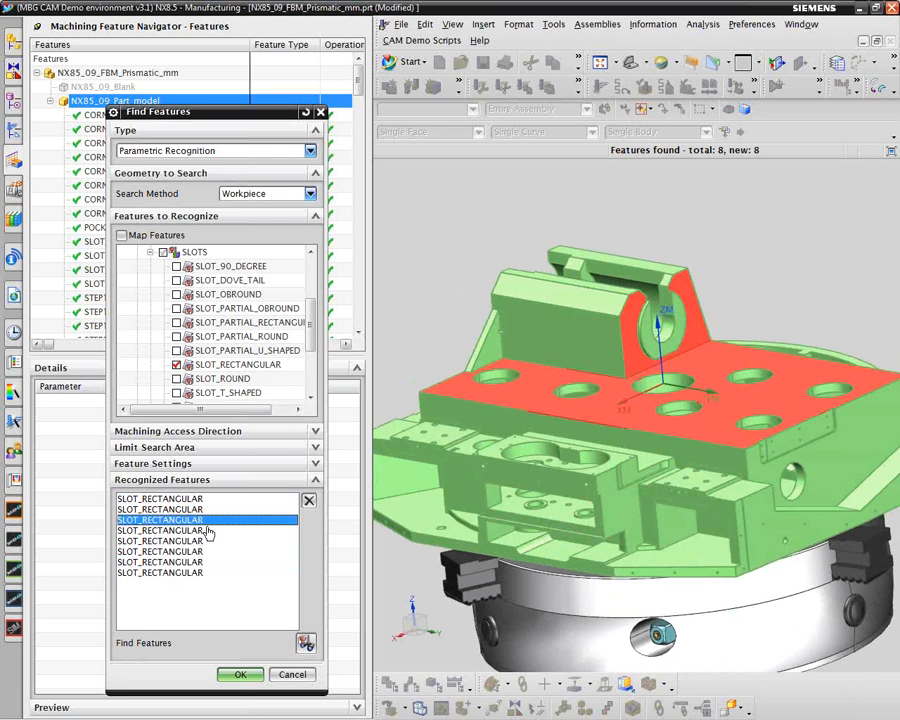
{"action": "left_click", "coordinate": [207, 531]}
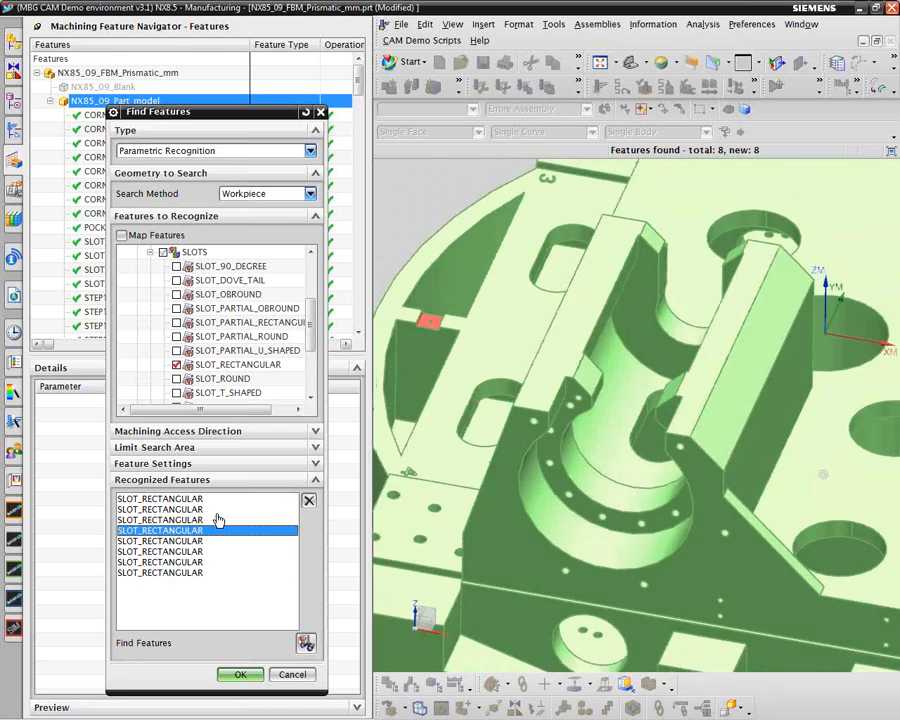
Remove all recognized rectangular slots from the results except the first and the fourth
{"action": "left_click", "coordinate": [212, 511]}
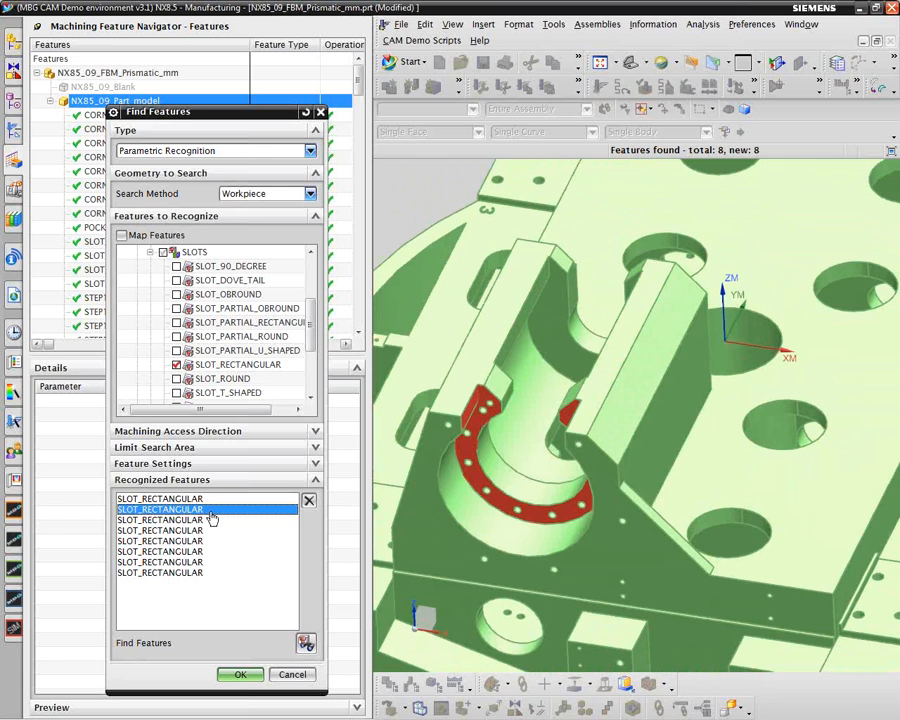
{"action": "left_click", "coordinate": [213, 520], "text": "shift"}
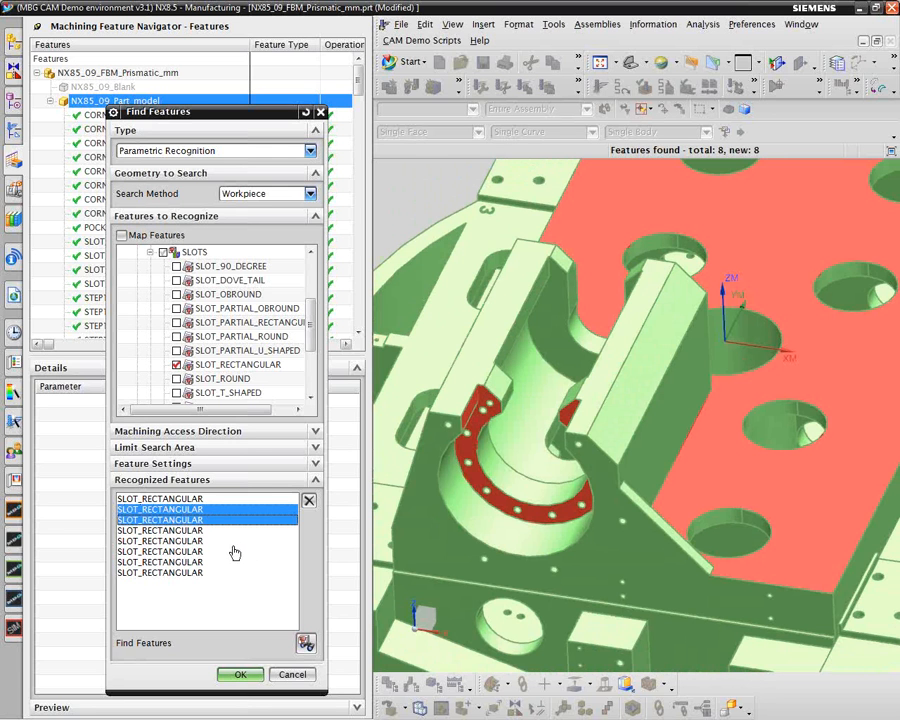
{"action": "left_click", "coordinate": [215, 541], "text": "ctrl"}
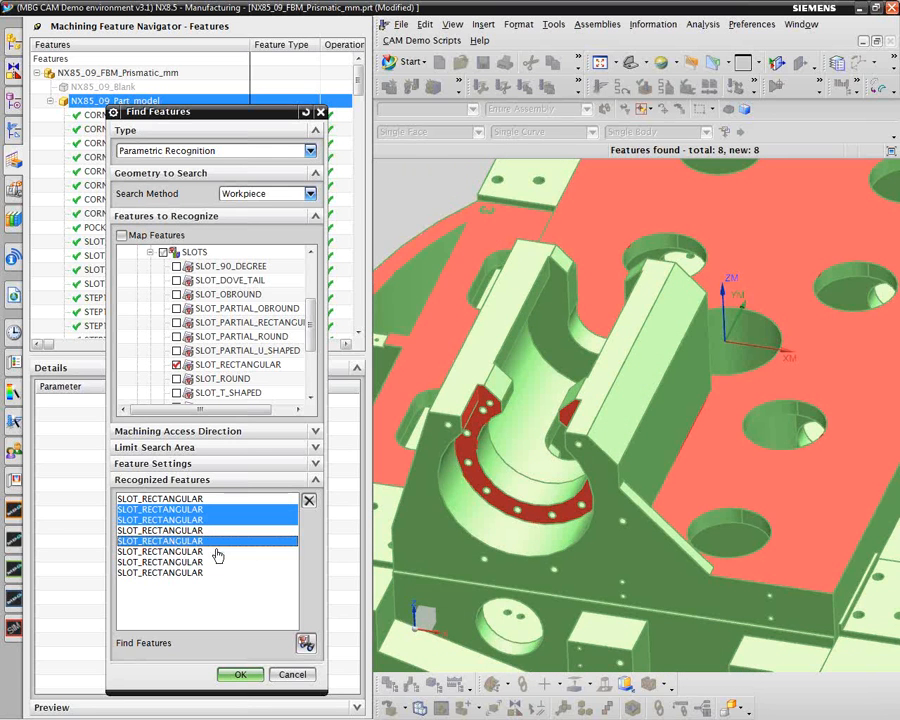
{"action": "left_click", "coordinate": [215, 551], "text": "ctrl"}
{"action": "left_click", "coordinate": [211, 562], "text": "ctrl"}
{"action": "left_click", "coordinate": [205, 573], "text": "ctrl"}
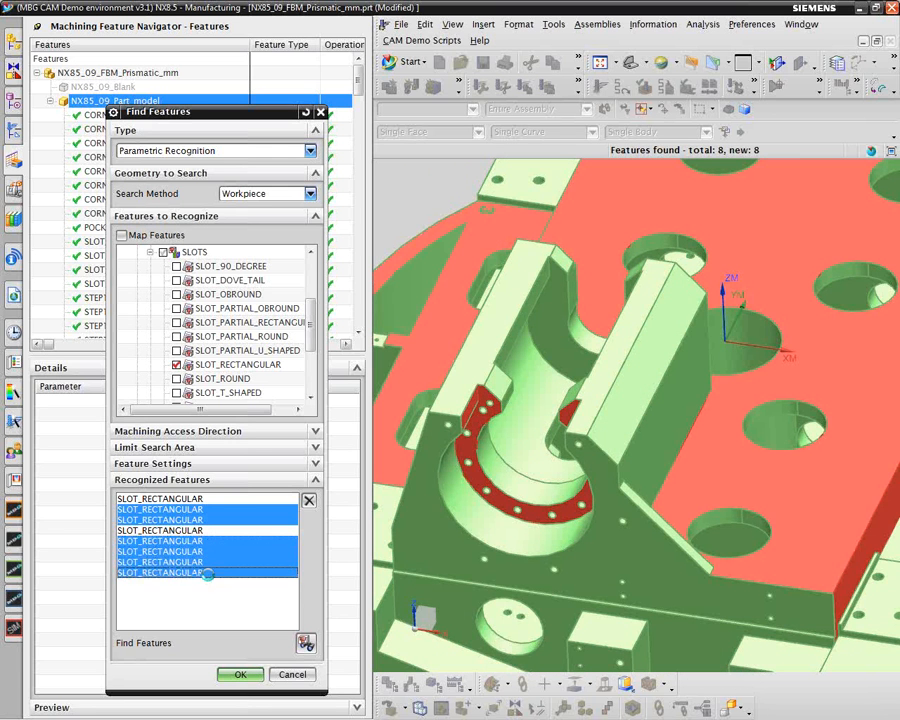
{"action": "left_click", "coordinate": [308, 500]}
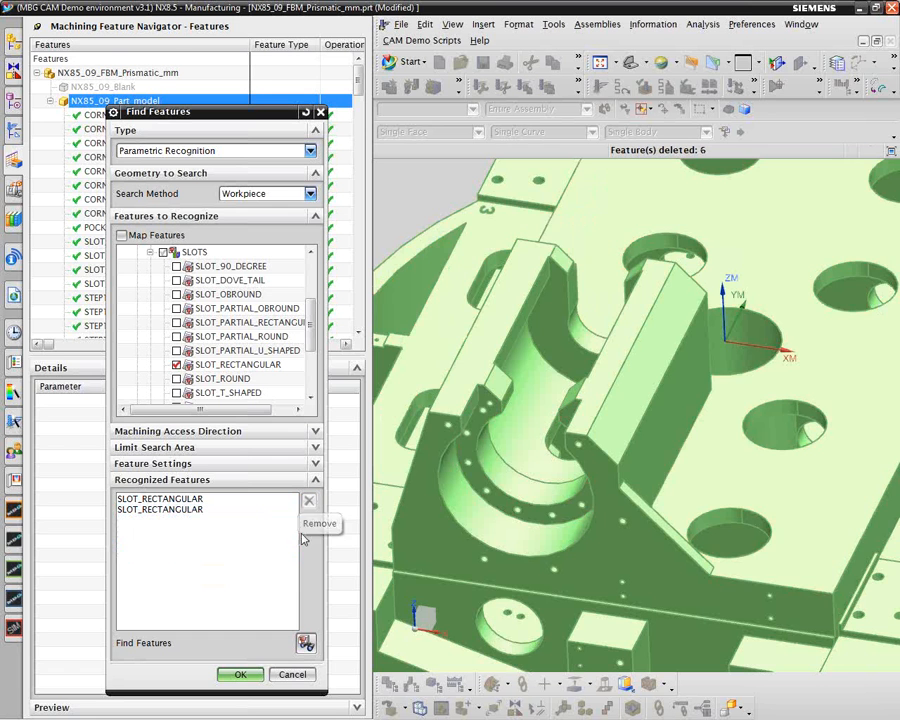
Check the two remaining rectangular slots on the part and accept the recognized features
{"action": "left_click", "coordinate": [208, 500]}
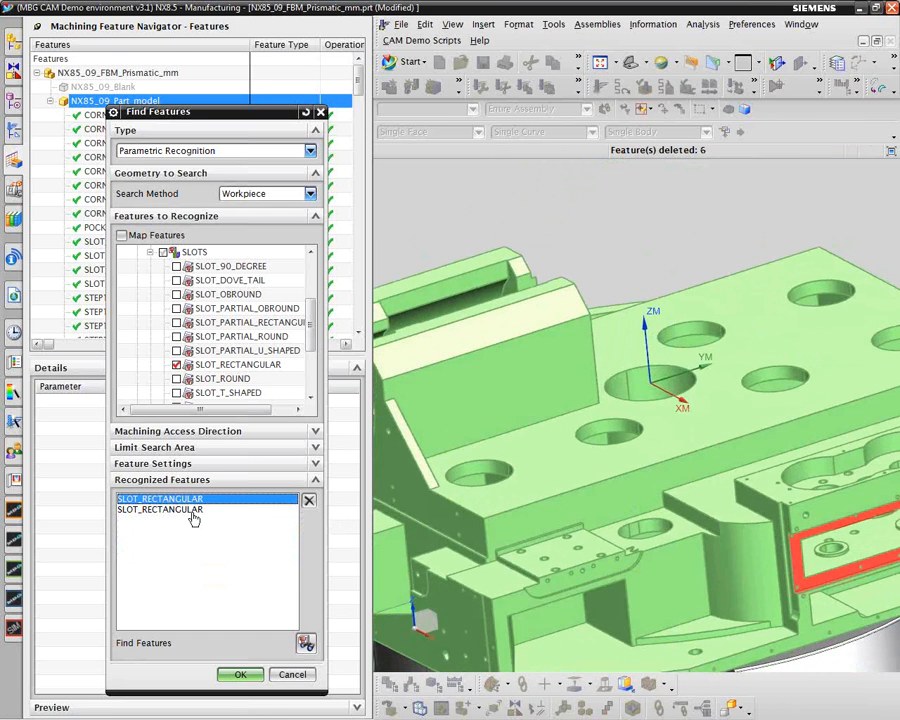
{"action": "left_click", "coordinate": [193, 512]}
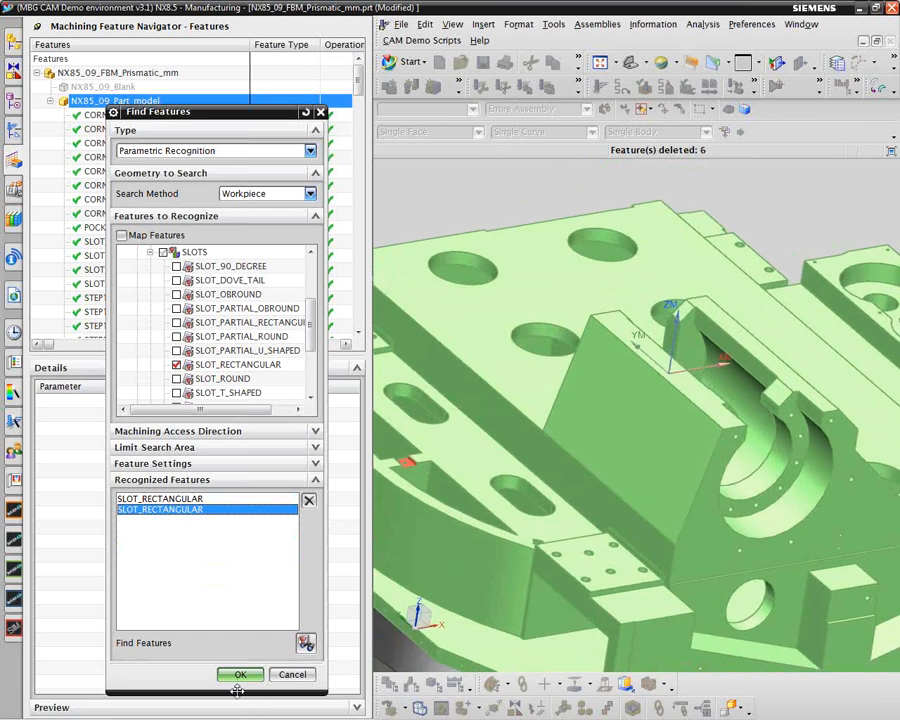
{"action": "left_click", "coordinate": [240, 674]}
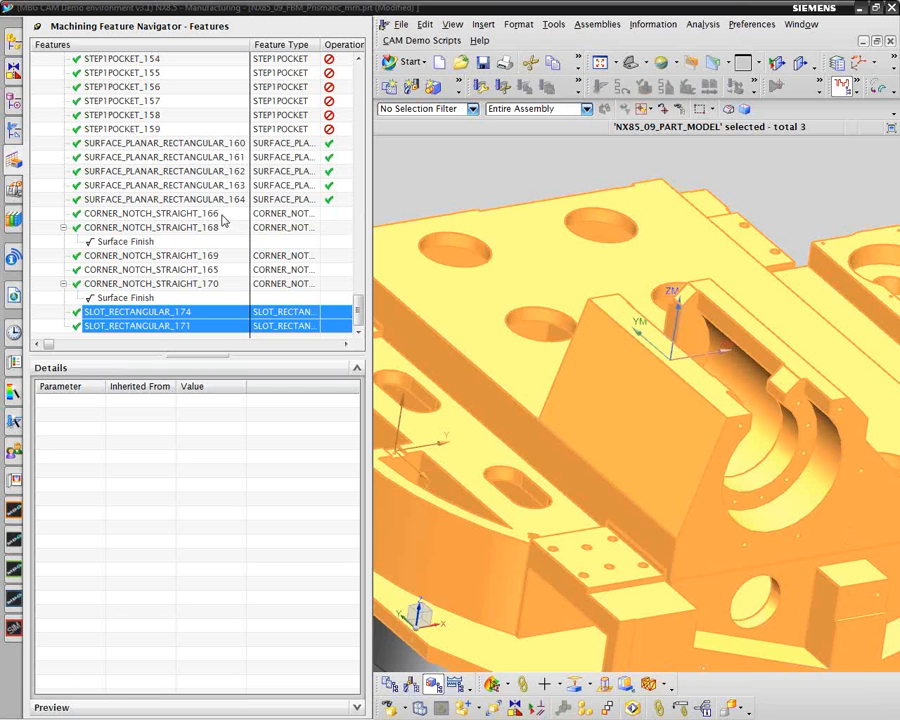
Create a rule-based feature process with the MillDrill library and automatic geometry location for the five new straight corner notches and both new rectangular slots
{"action": "left_click", "coordinate": [220, 214], "text": "ctrl"}
{"action": "left_click", "coordinate": [222, 228], "text": "ctrl"}
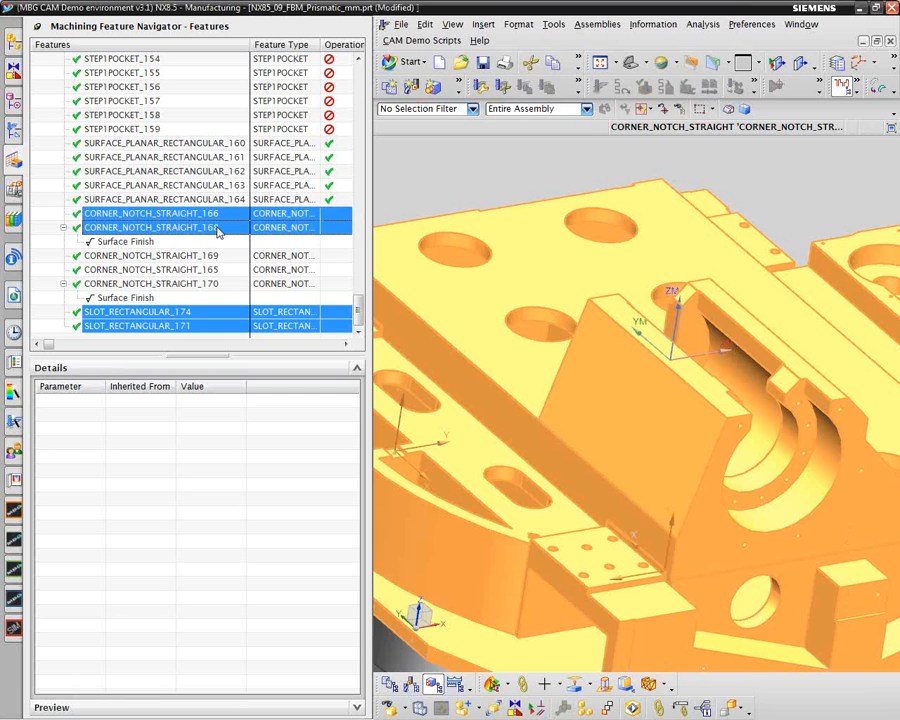
{"action": "left_click", "coordinate": [210, 257], "text": "ctrl"}
{"action": "left_click", "coordinate": [212, 270], "text": "ctrl"}
{"action": "left_click", "coordinate": [212, 284], "text": "ctrl"}
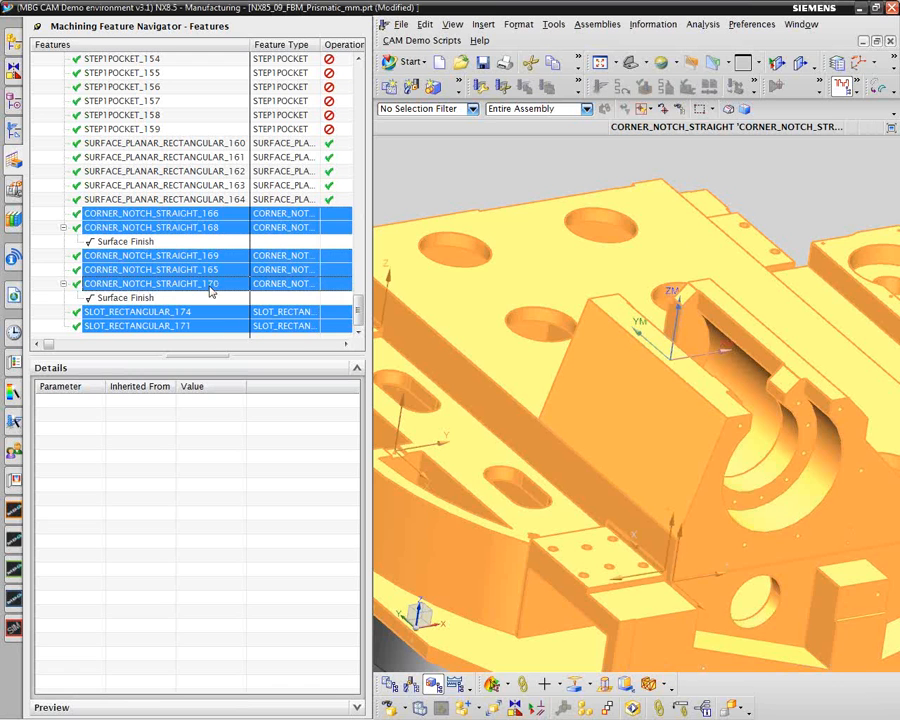
{"action": "right_click", "coordinate": [211, 273]}
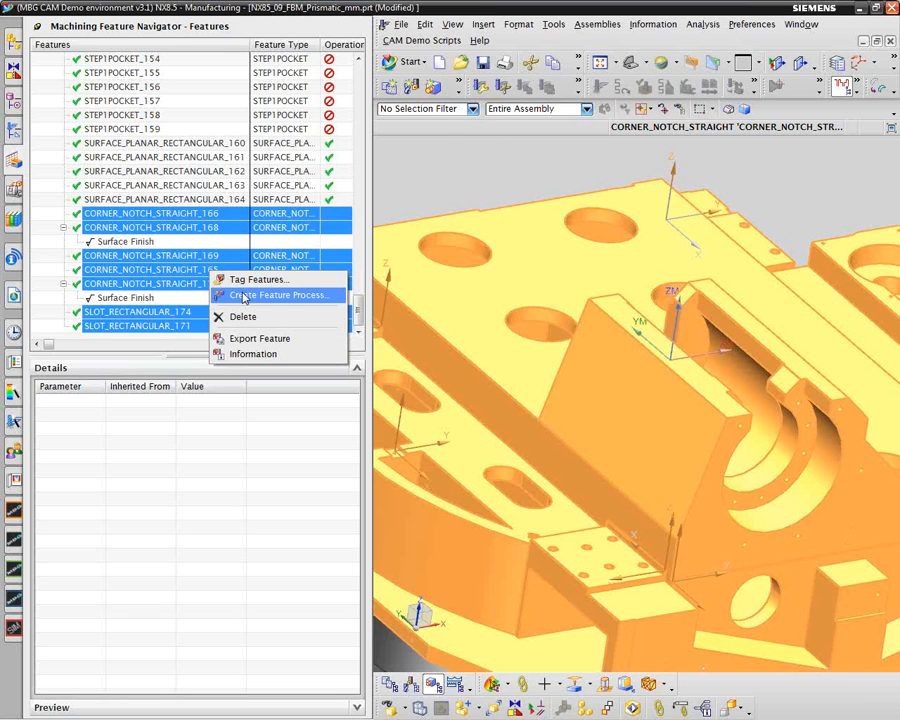
{"action": "left_click", "coordinate": [244, 296]}
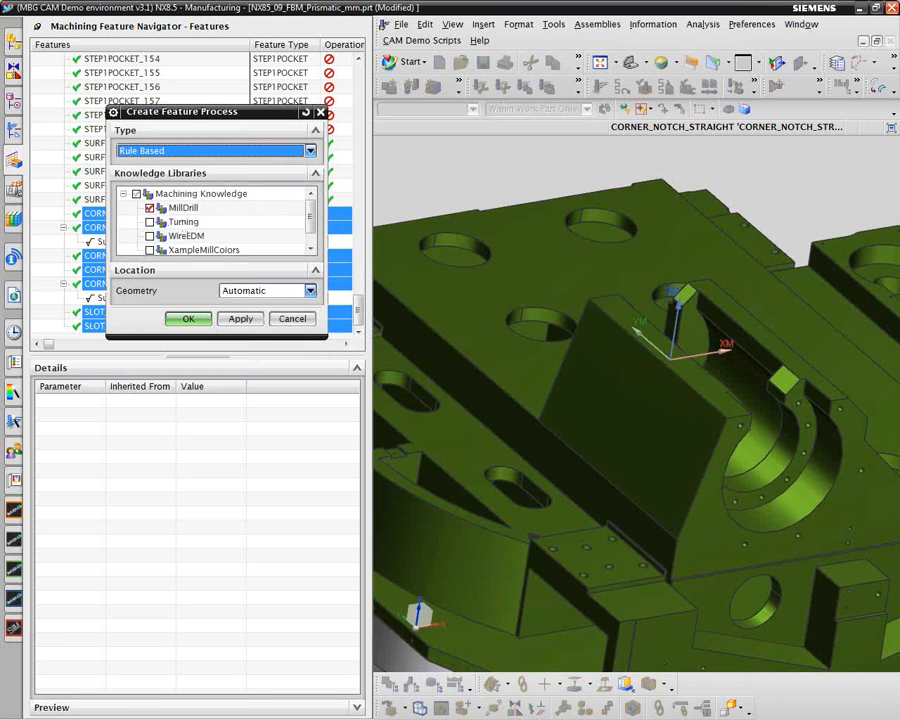
{"action": "left_click", "coordinate": [187, 318]}
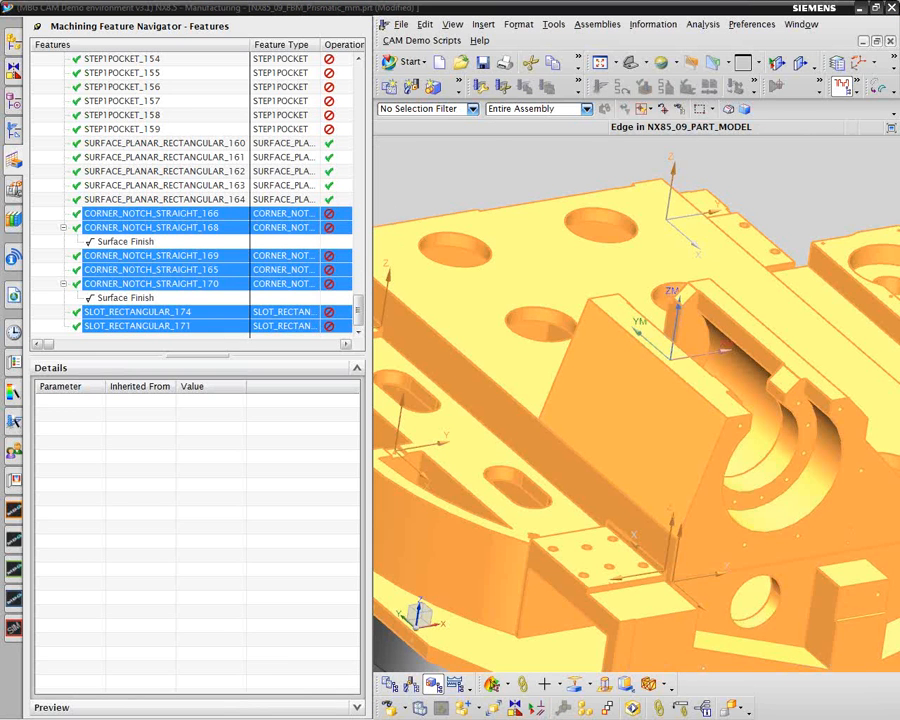
Examine CORNER_NOTCH_STRAIGHT_3, CORNER_NOTCH_STRAIGHT_4 and SLOT_RECTANGULAR under MCS_TOP in the Operation Navigator and expand both notch groups to see their operations
{"action": "left_click", "coordinate": [13, 130]}
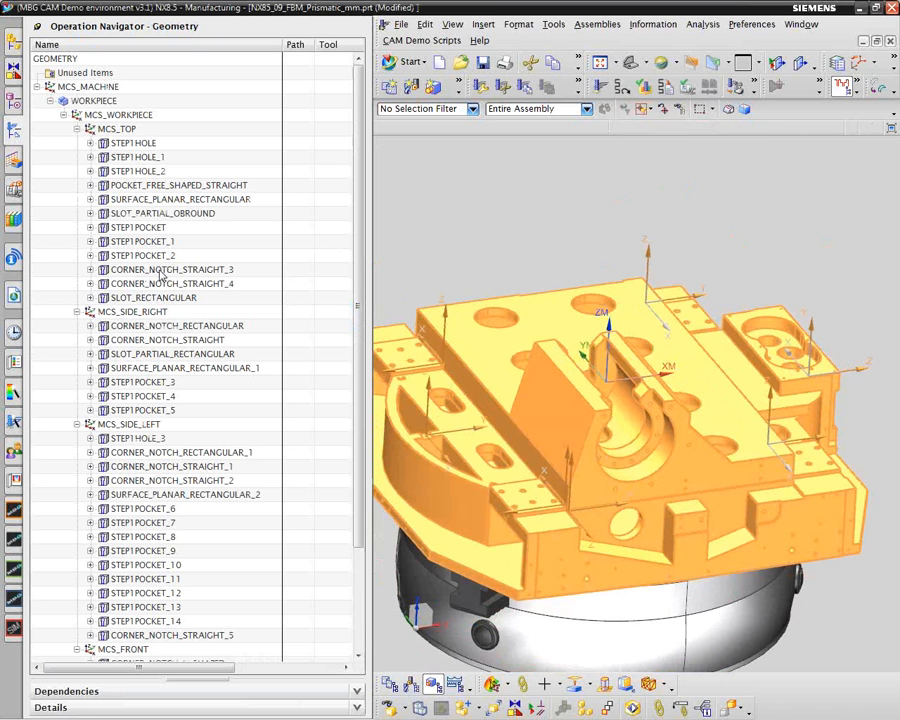
{"action": "left_click", "coordinate": [166, 272]}
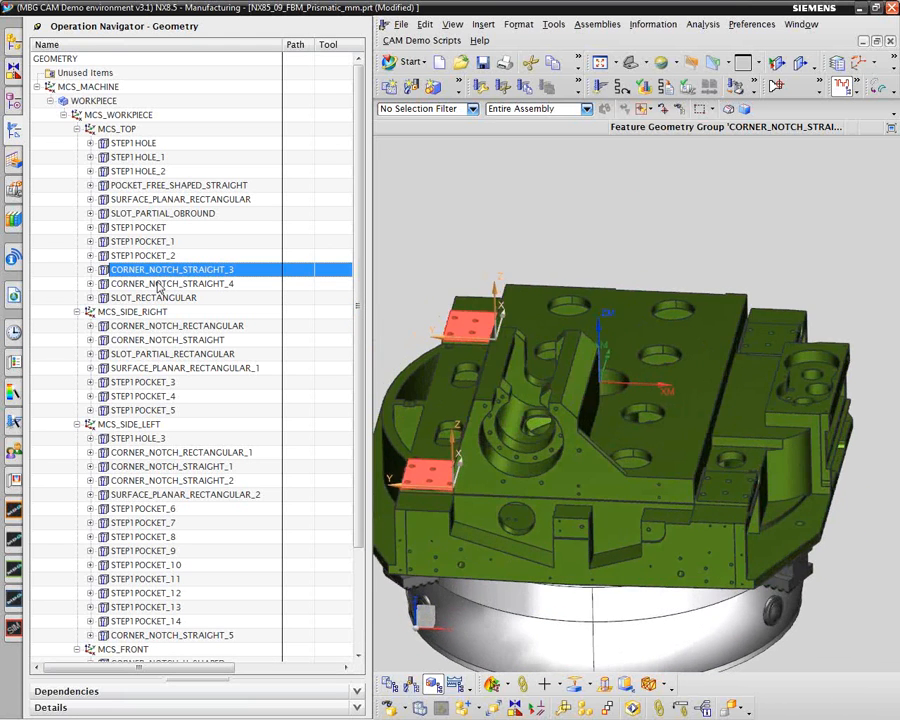
{"action": "left_click", "coordinate": [160, 284]}
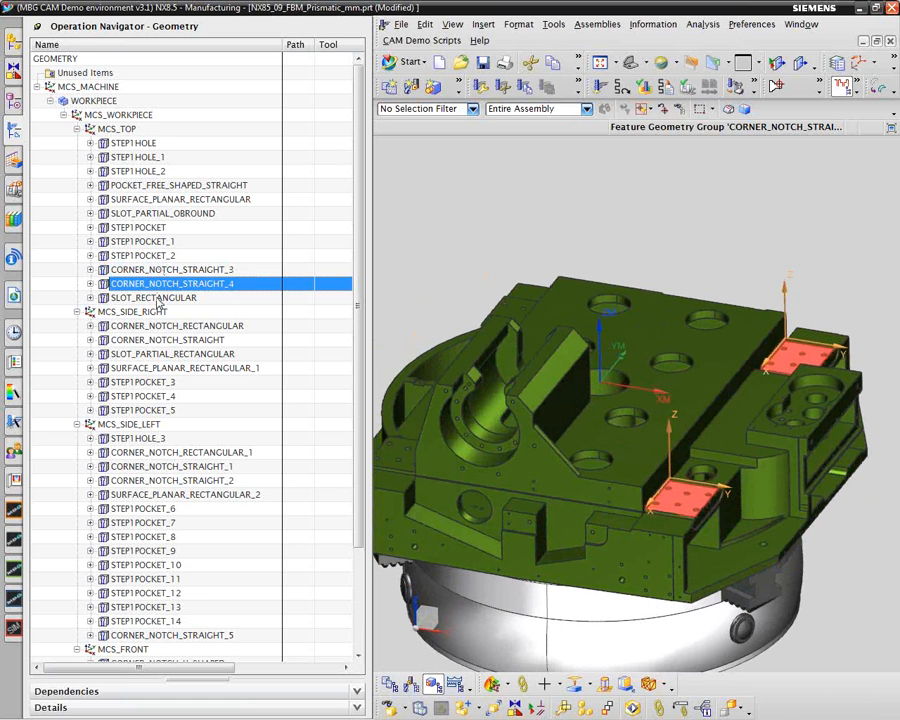
{"action": "left_click", "coordinate": [175, 292]}
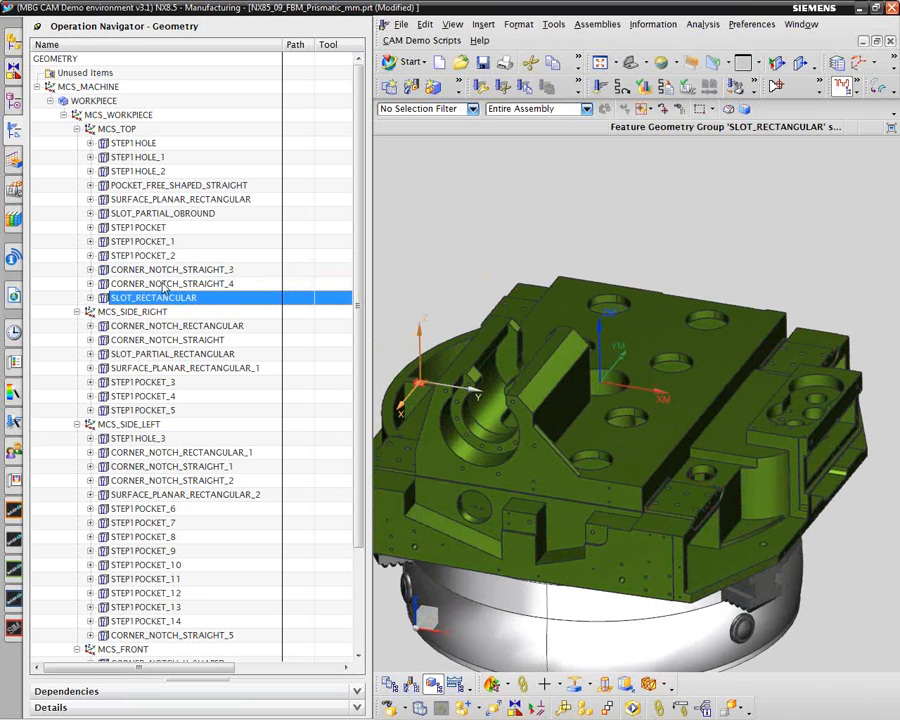
{"action": "left_click", "coordinate": [157, 272]}
{"action": "left_click", "coordinate": [158, 296]}
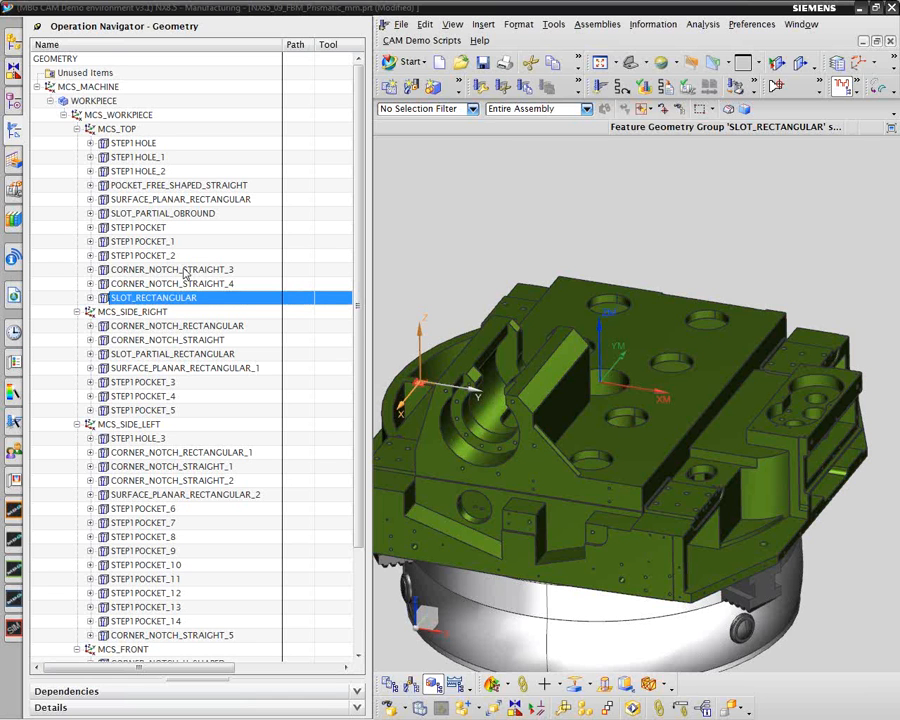
{"action": "left_click", "coordinate": [90, 284]}
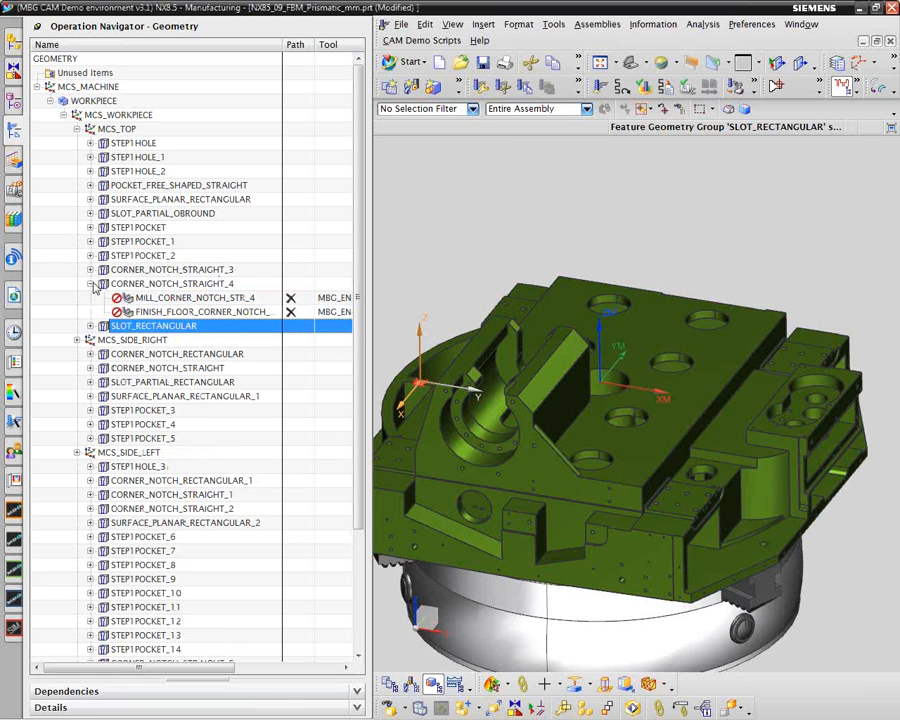
{"action": "left_click", "coordinate": [90, 269]}
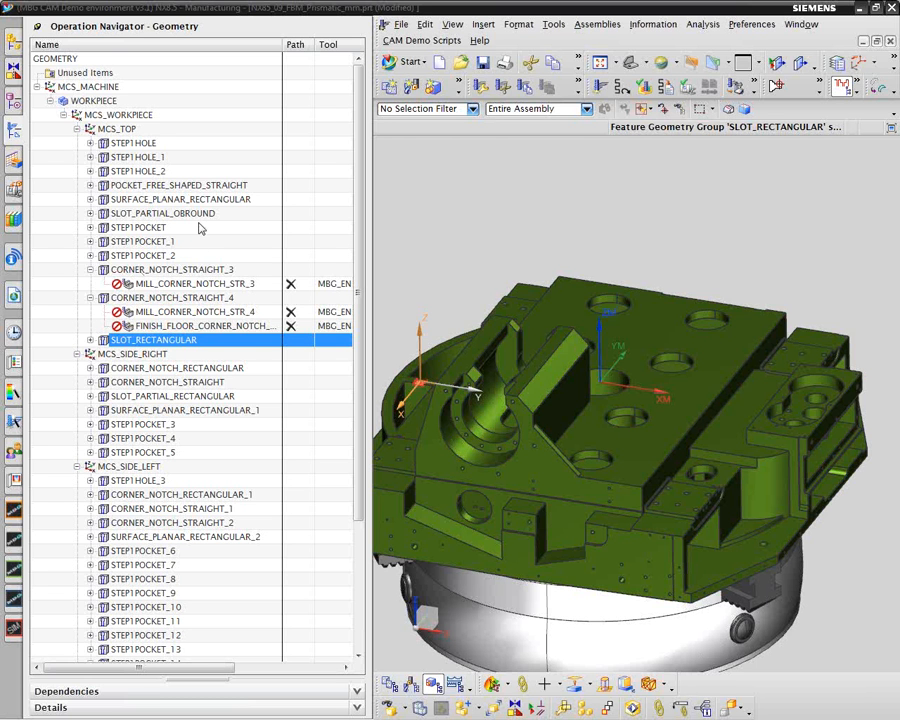
Switch the Operation Navigator to the program order view and expand the SPOT_DRILL group
{"action": "right_click", "coordinate": [40, 143]}
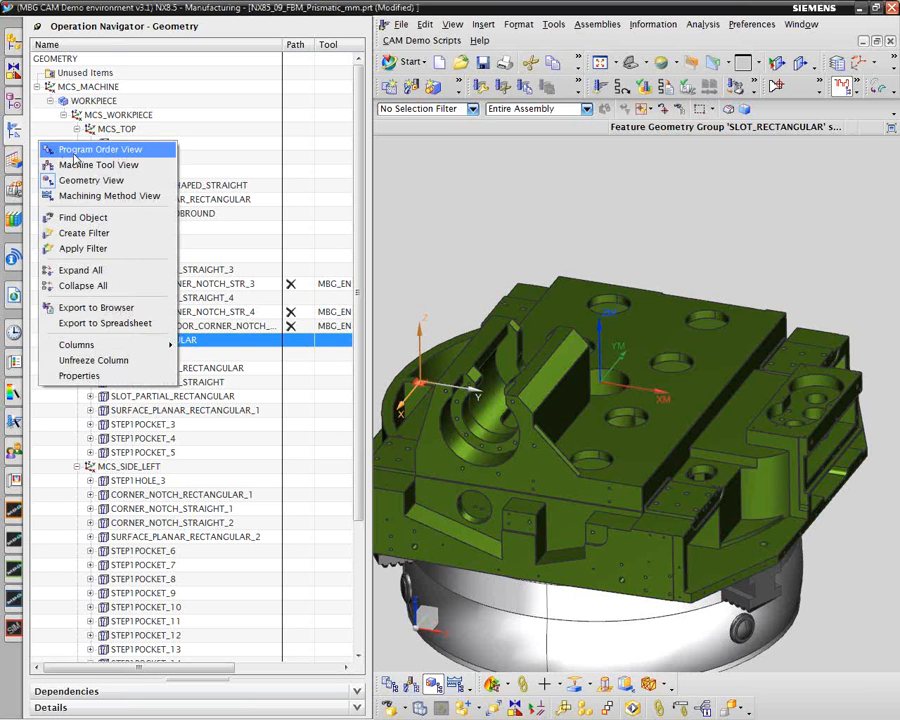
{"action": "left_click", "coordinate": [74, 152]}
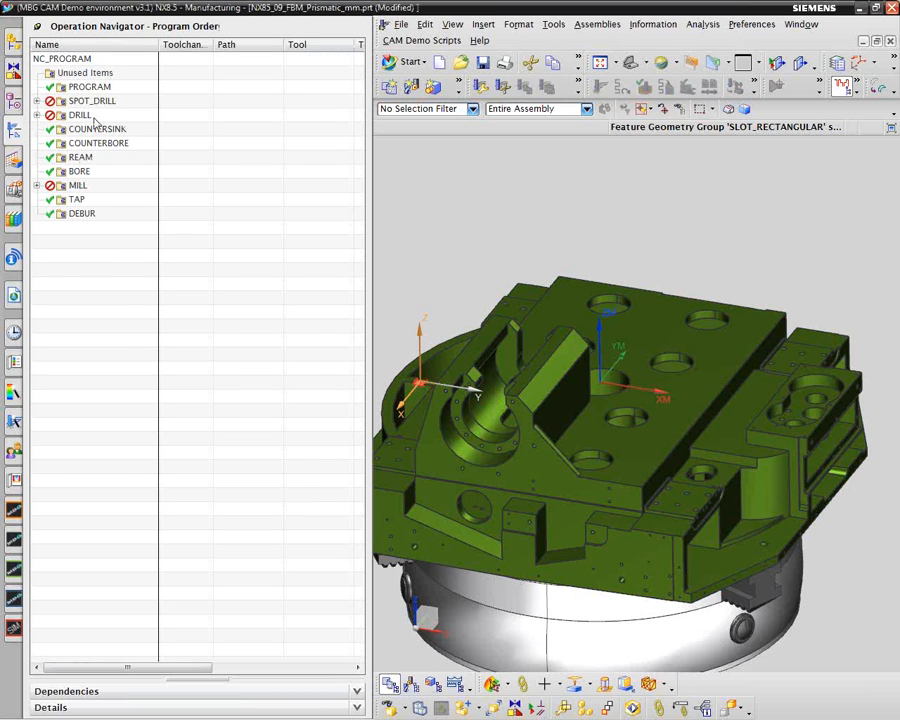
{"action": "left_click", "coordinate": [37, 101]}
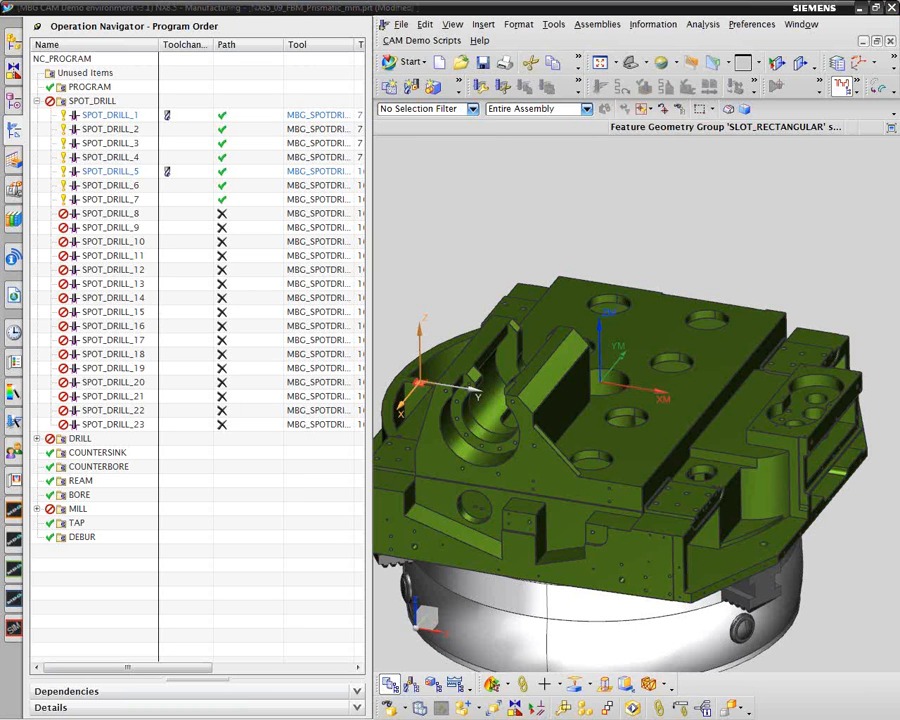
Optimize the SPOT_DRILL group with Consolidate Tools, Minimize Tool Changes and Create Optimization Group enabled
{"action": "left_click", "coordinate": [93, 102]}
{"action": "right_click", "coordinate": [95, 104]}
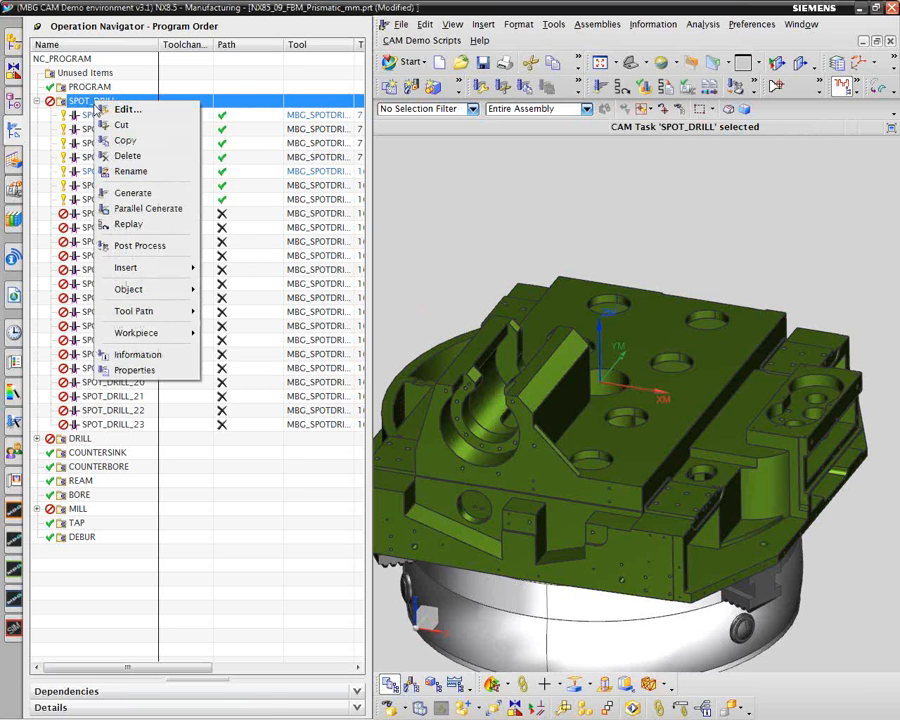
{"action": "mouse_move", "coordinate": [128, 289]}
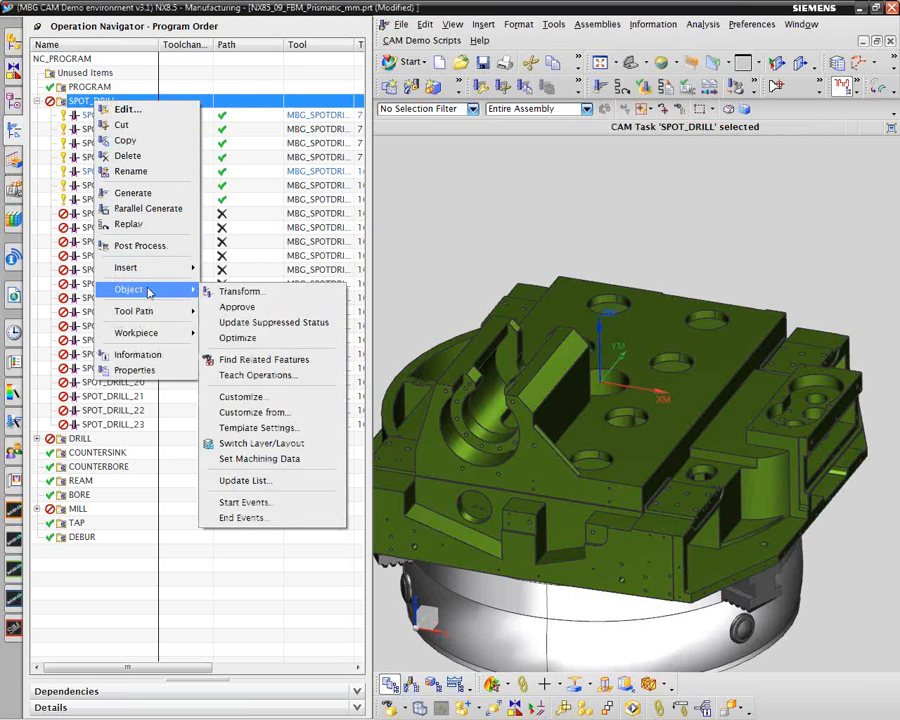
{"action": "left_click", "coordinate": [239, 341]}
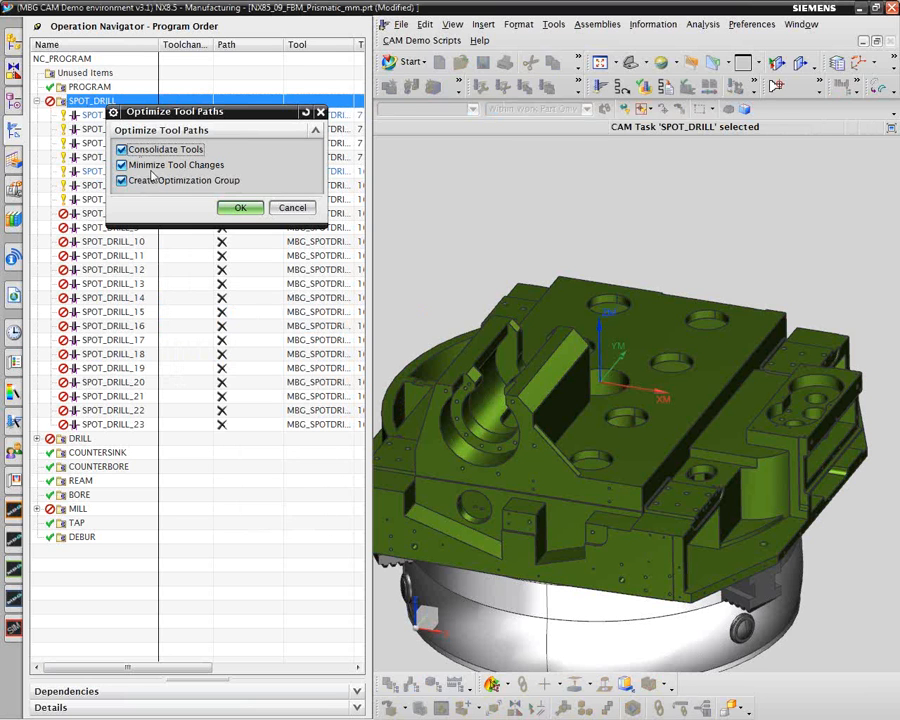
{"action": "left_click", "coordinate": [240, 209]}
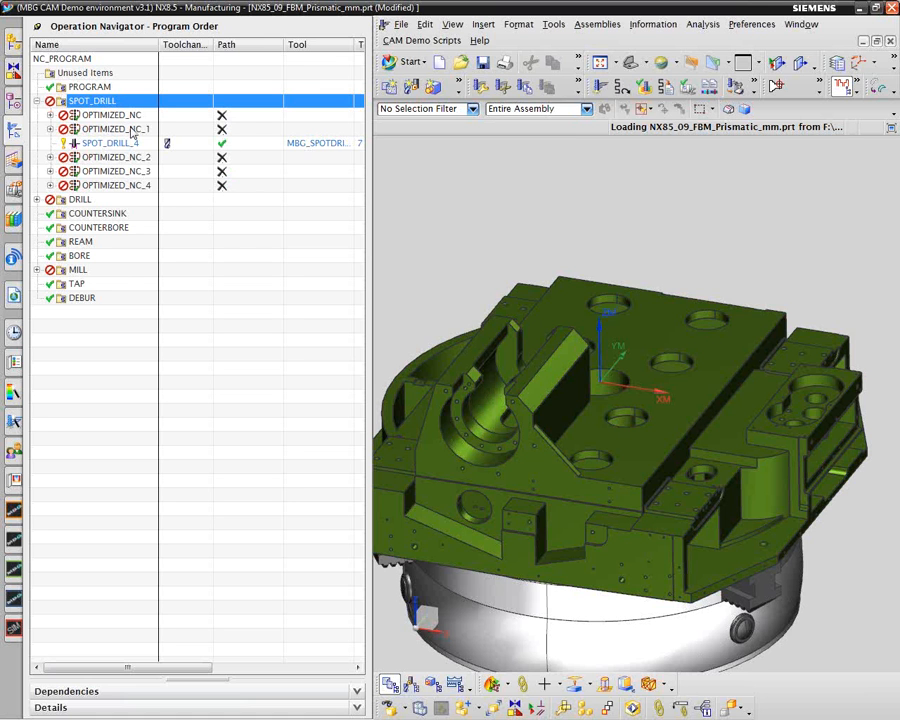
Check the operations inside OPTIMIZED_NC, then generate and accept the tool paths for the whole SPOT_DRILL group without pausing after each path
{"action": "left_click", "coordinate": [50, 115]}
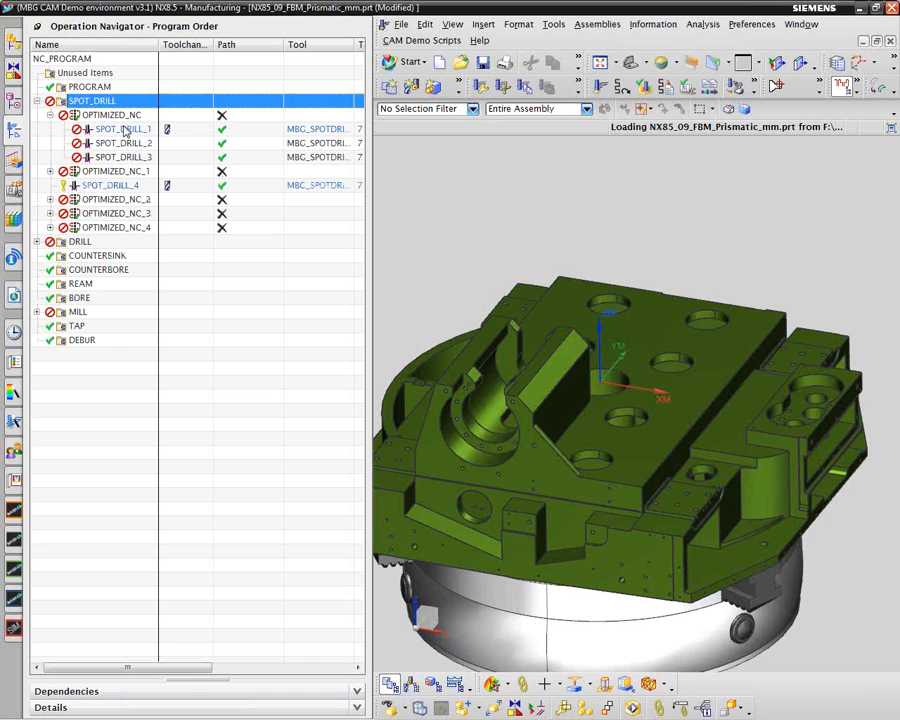
{"action": "left_click", "coordinate": [50, 115]}
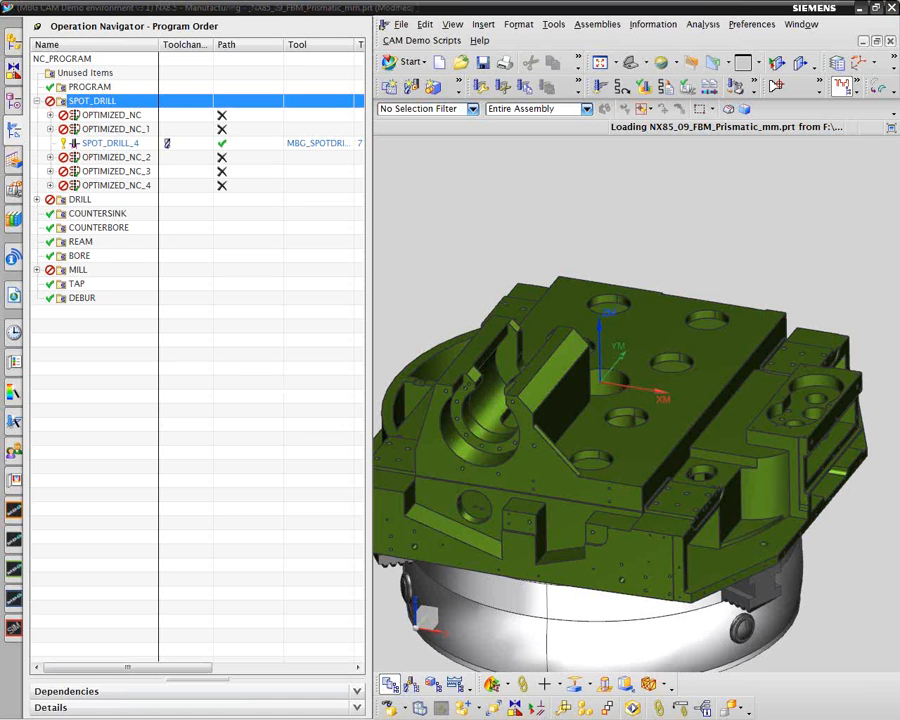
{"action": "right_click", "coordinate": [113, 103]}
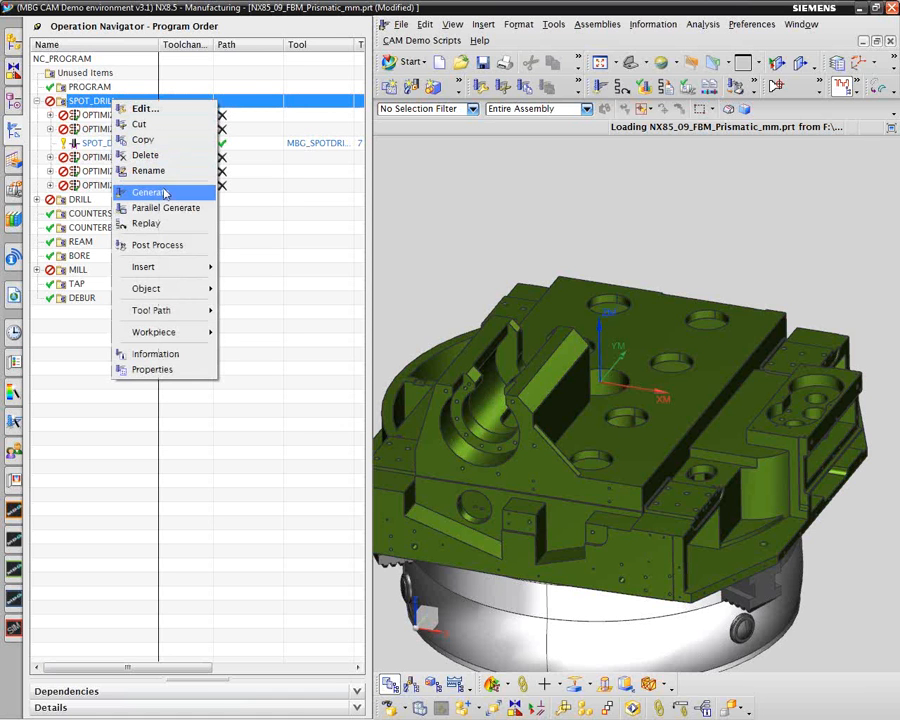
{"action": "left_click", "coordinate": [164, 194]}
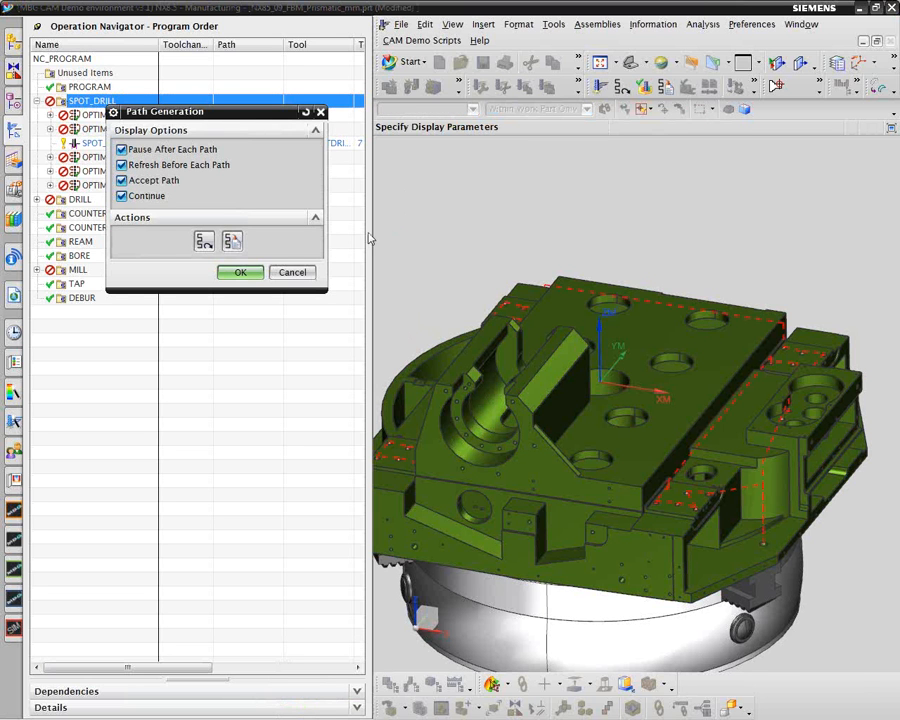
{"action": "left_click", "coordinate": [122, 149]}
{"action": "left_click", "coordinate": [238, 272]}
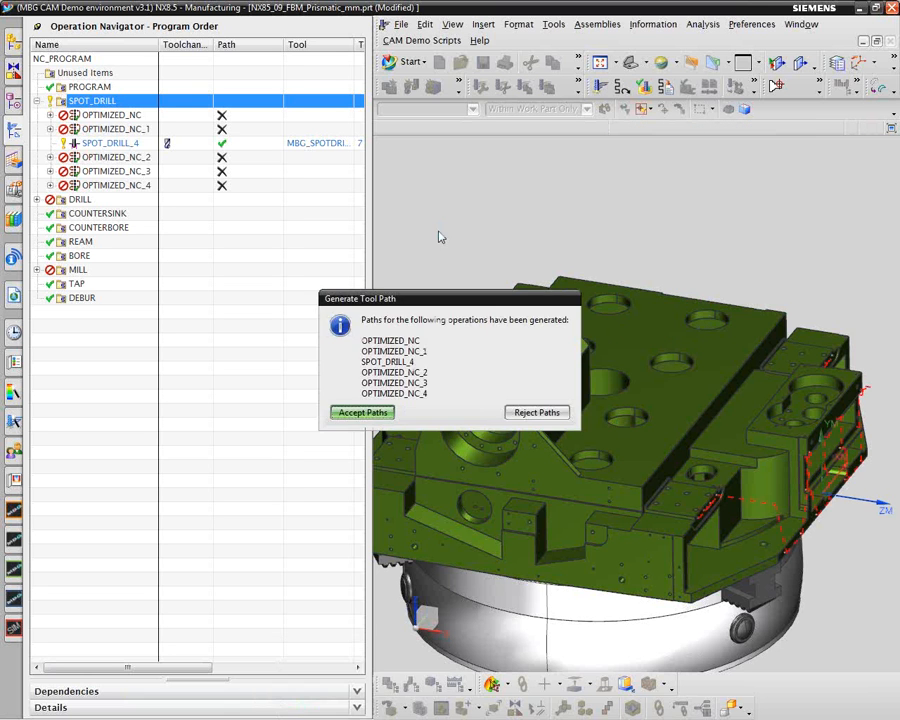
{"action": "left_click", "coordinate": [380, 414]}
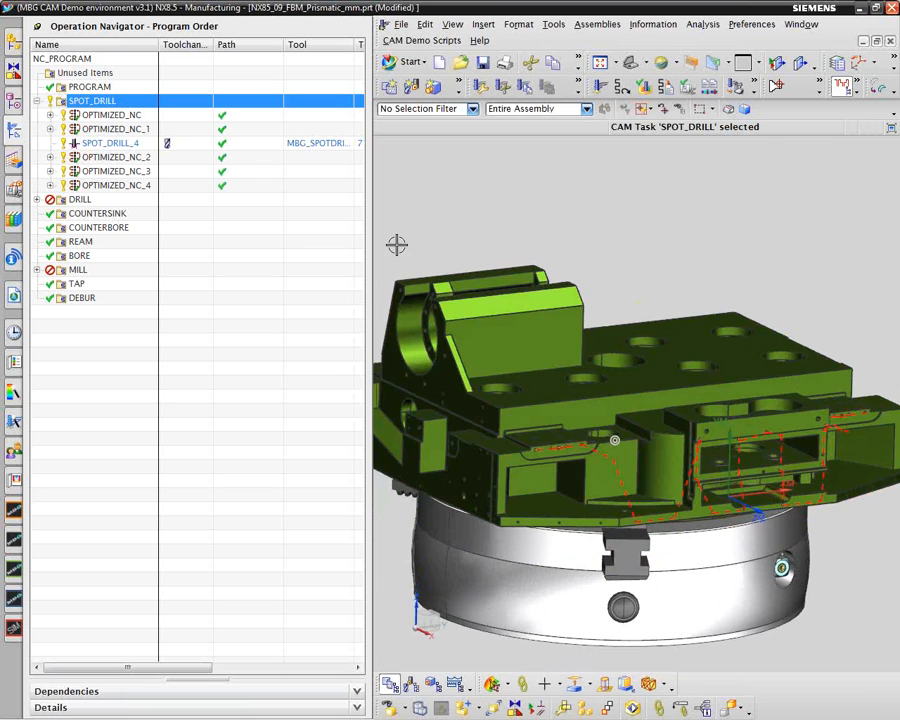
Examine the generated tool paths of OPTIMIZED_NC, OPTIMIZED_NC_1 and OPTIMIZED_NC_2 on the part
{"action": "left_click", "coordinate": [96, 115]}
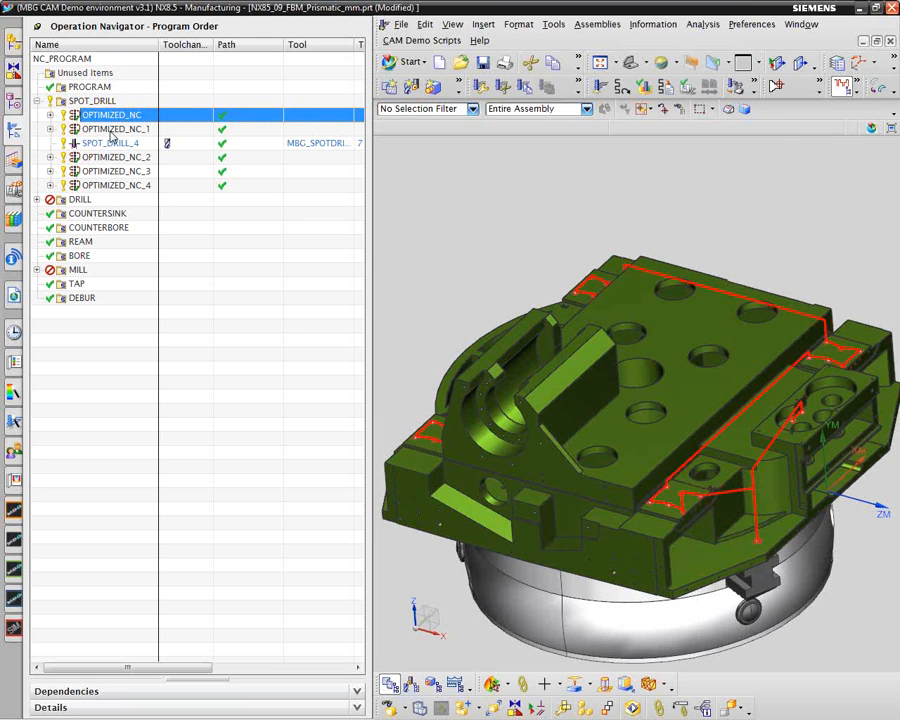
{"action": "left_click", "coordinate": [112, 131]}
{"action": "left_click", "coordinate": [120, 157]}
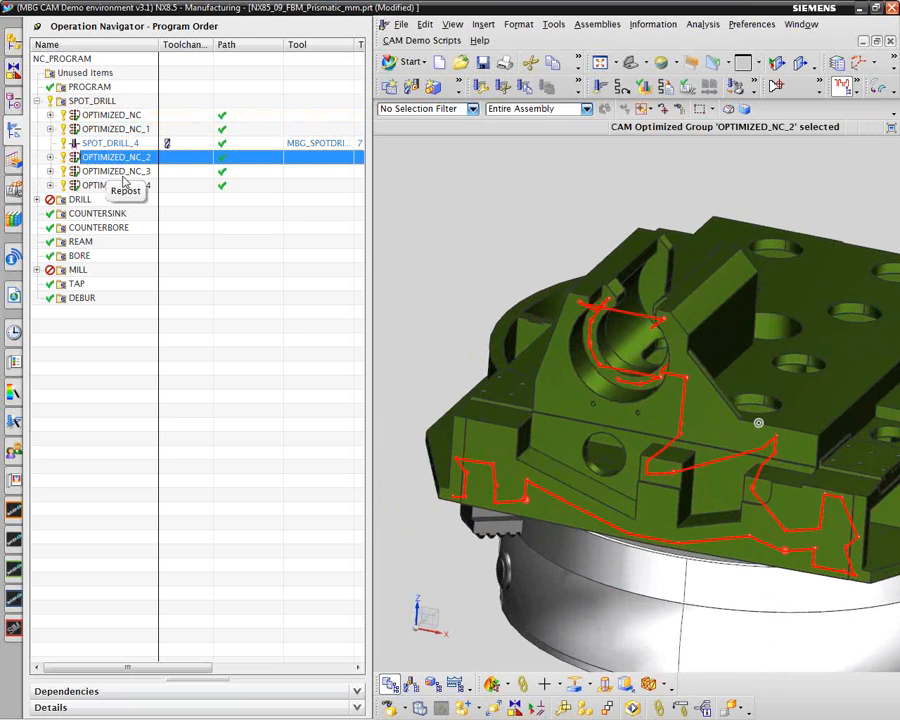
Expand the DRILL group and compare the tool paths of several of its generated drilling operations with the OPTIMIZED_NC path
{"action": "left_click", "coordinate": [37, 199]}
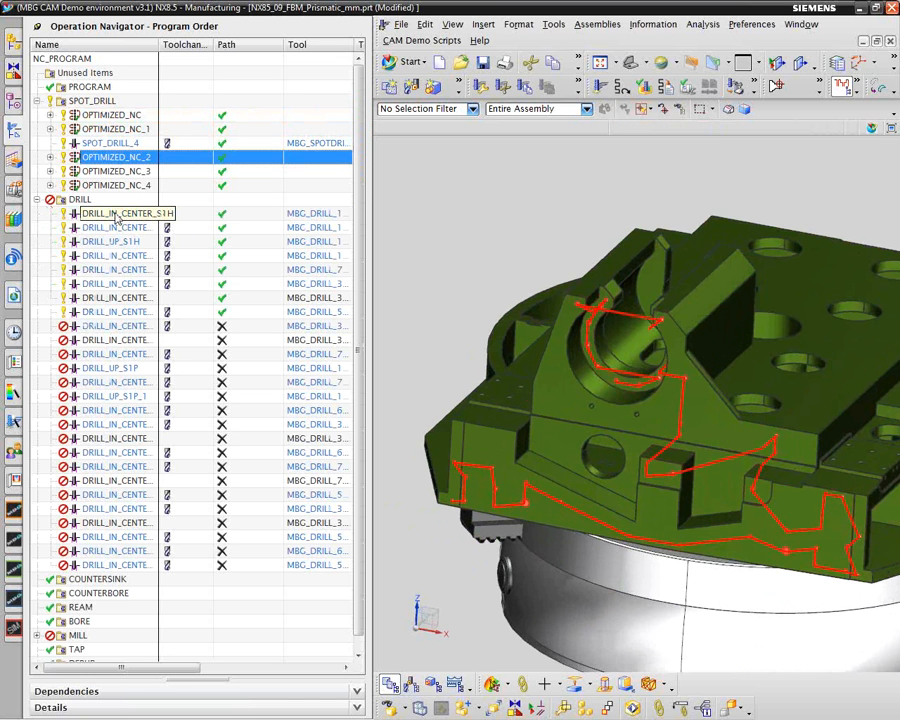
{"action": "left_click", "coordinate": [117, 214]}
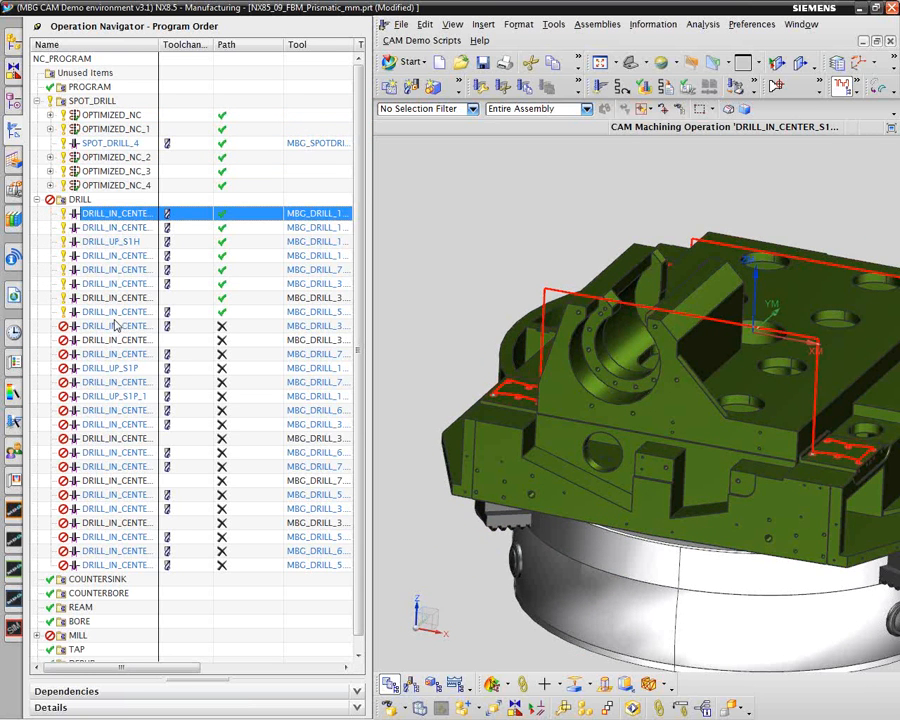
{"action": "left_click", "coordinate": [105, 312]}
{"action": "left_click", "coordinate": [114, 285]}
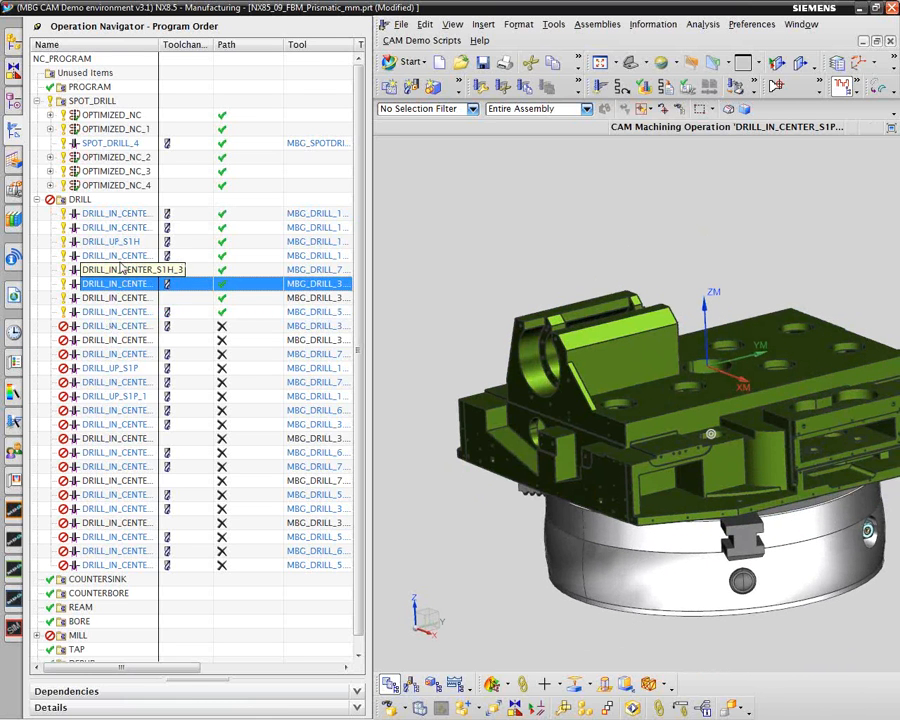
{"action": "left_click", "coordinate": [117, 257]}
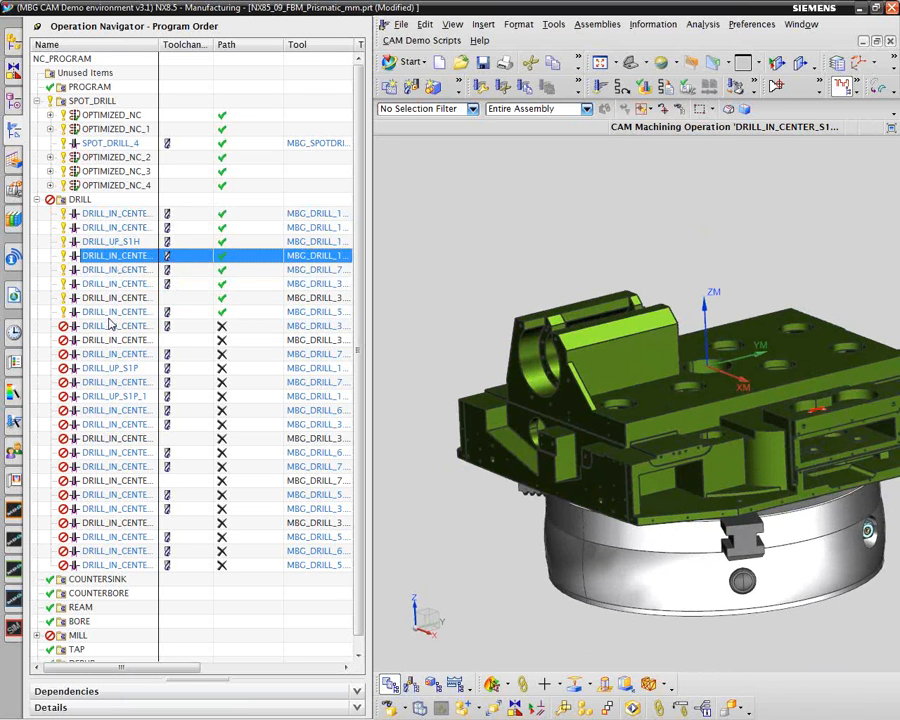
{"action": "left_click", "coordinate": [101, 216]}
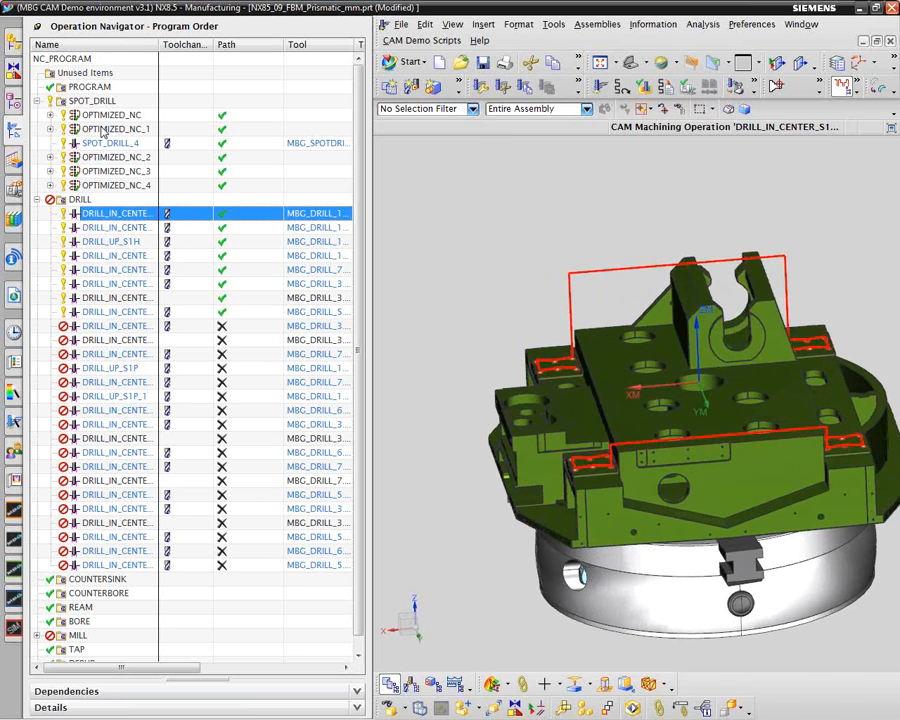
{"action": "left_click", "coordinate": [105, 115]}
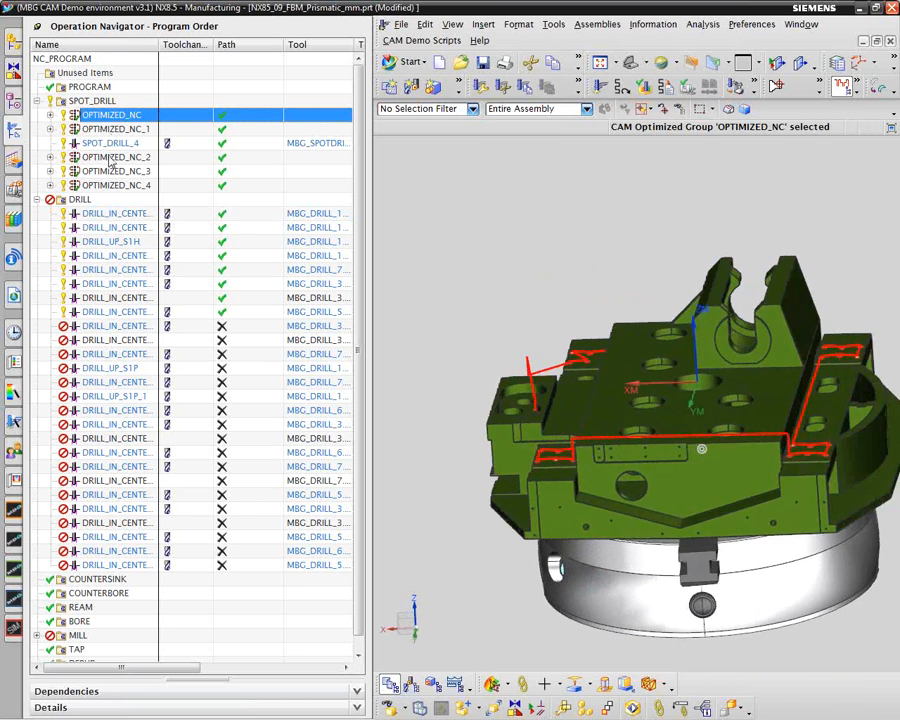